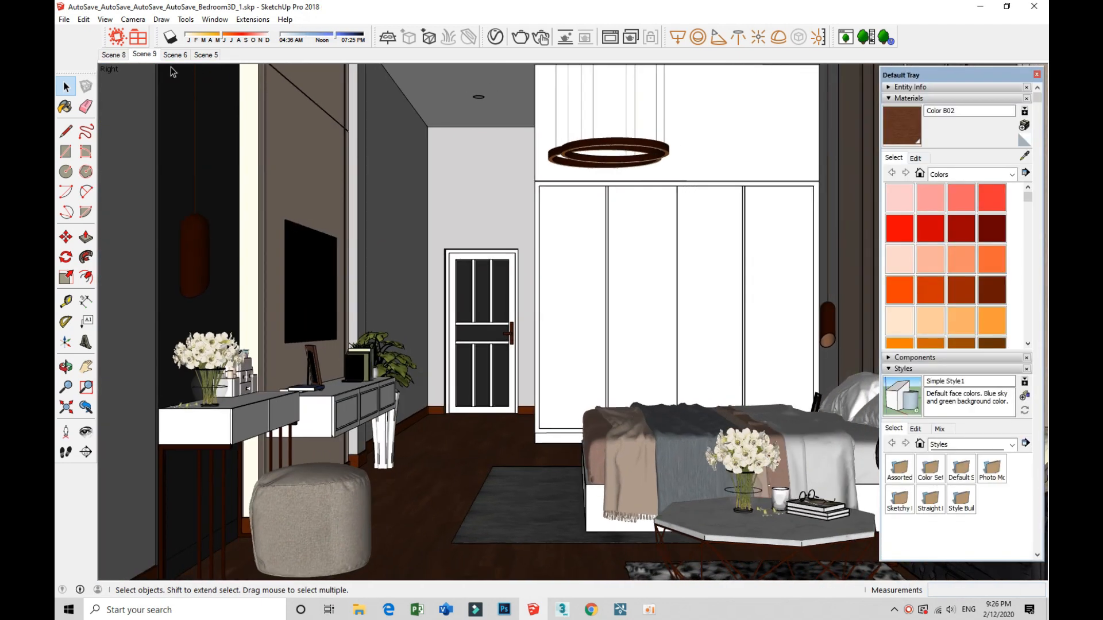
- Review the views saved as Scene 6 and Scene 5, and return to Scene 8
left_click(181, 56)
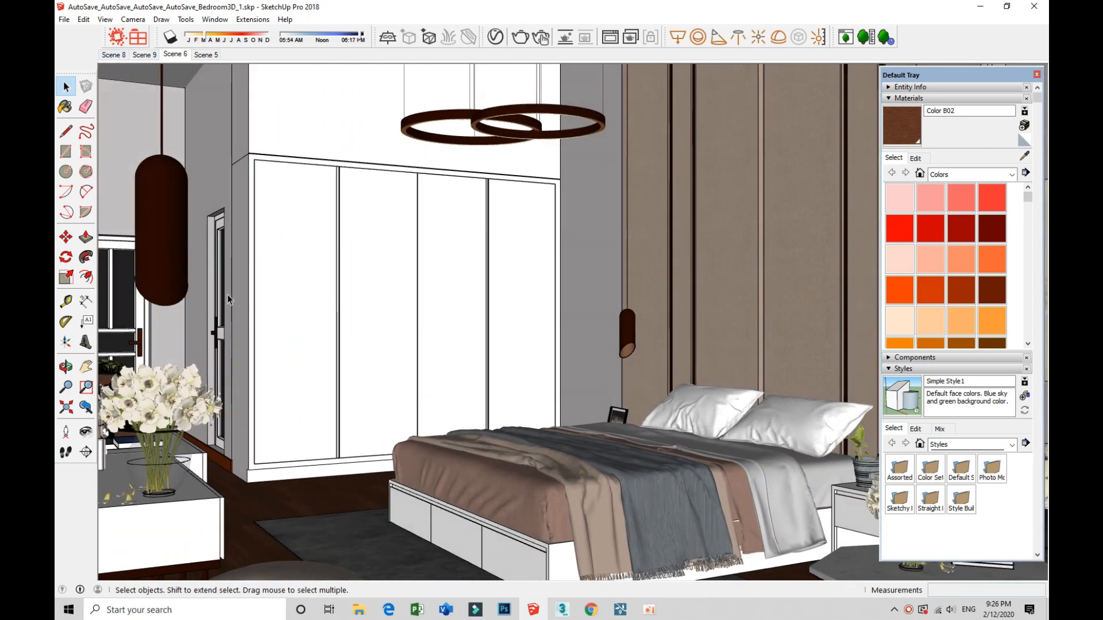
left_click(208, 54)
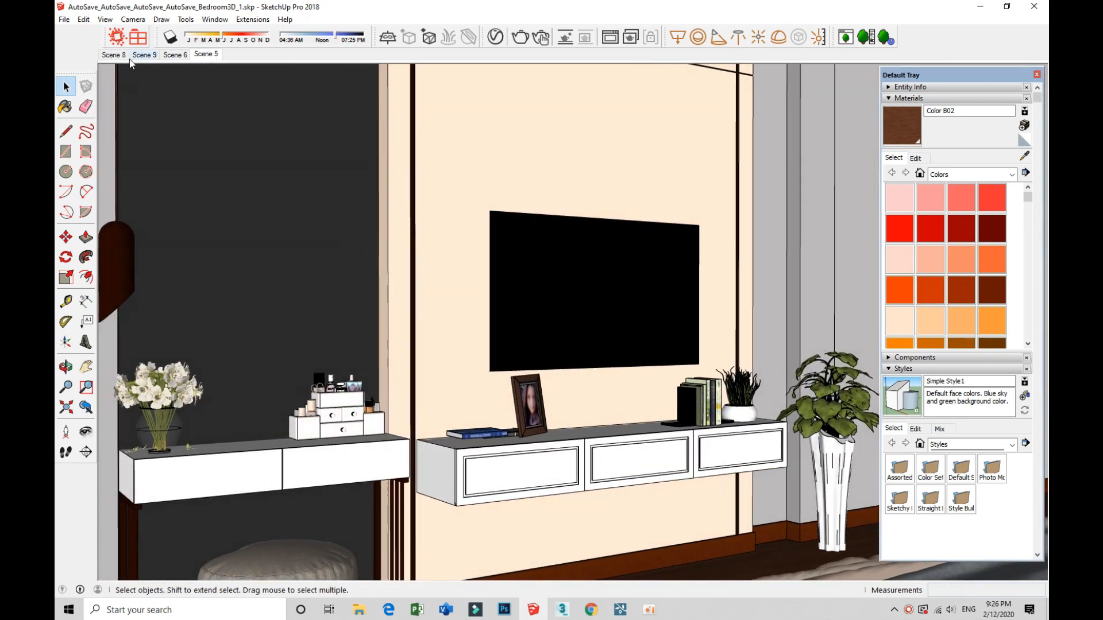
left_click(124, 55)
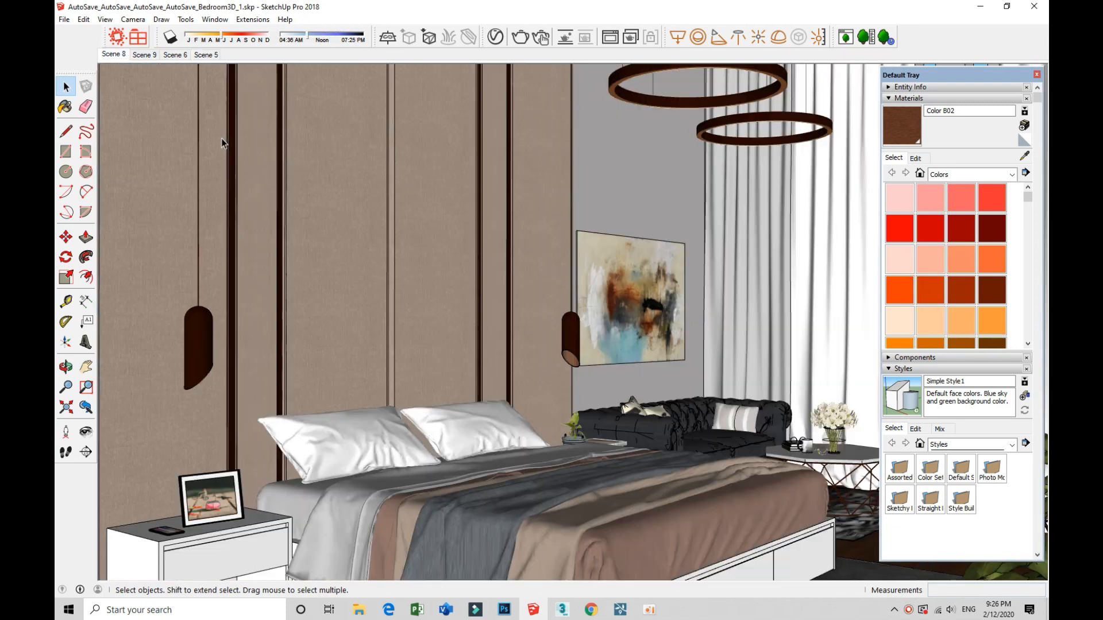
- Hide the cream TV wall panel that blocks the view into the bedroom from outside
scroll(442, 233, "down", 1)
middle_click_drag(440, 252, 483, 323)
scroll(434, 281, "down", 5)
scroll(454, 278, "down", 4)
scroll(479, 317, "up", 3)
left_click(478, 307)
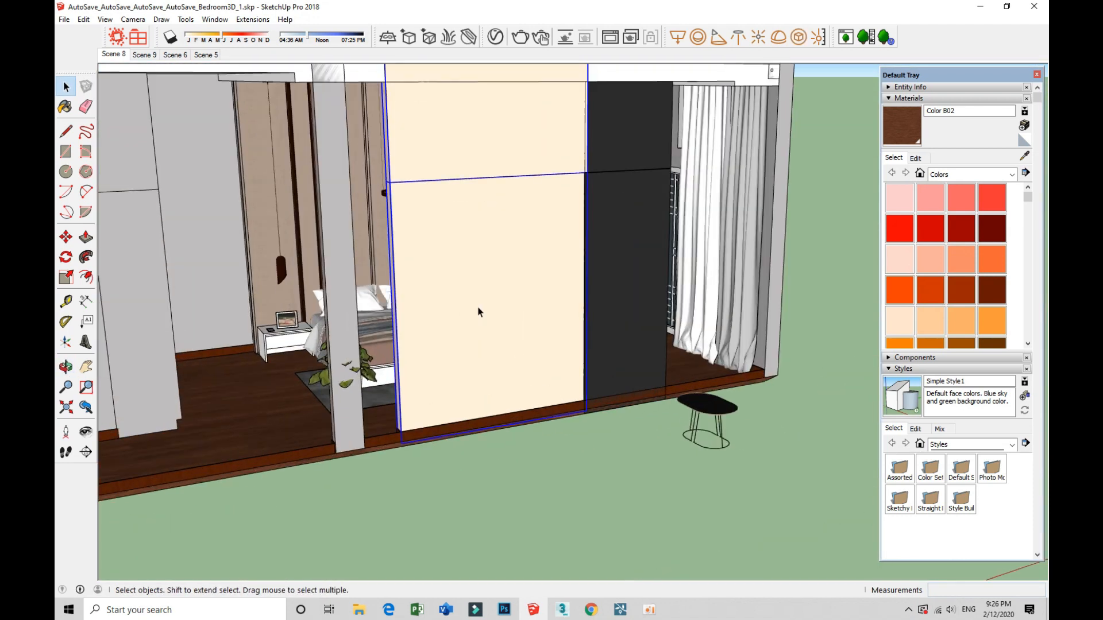
right_click(478, 312)
left_click(520, 340)
- Hide the column, the TV with its wall console, and the lower dark wall panel together
left_click(342, 322, "shift")
left_click(443, 357, "shift")
right_click(445, 359)
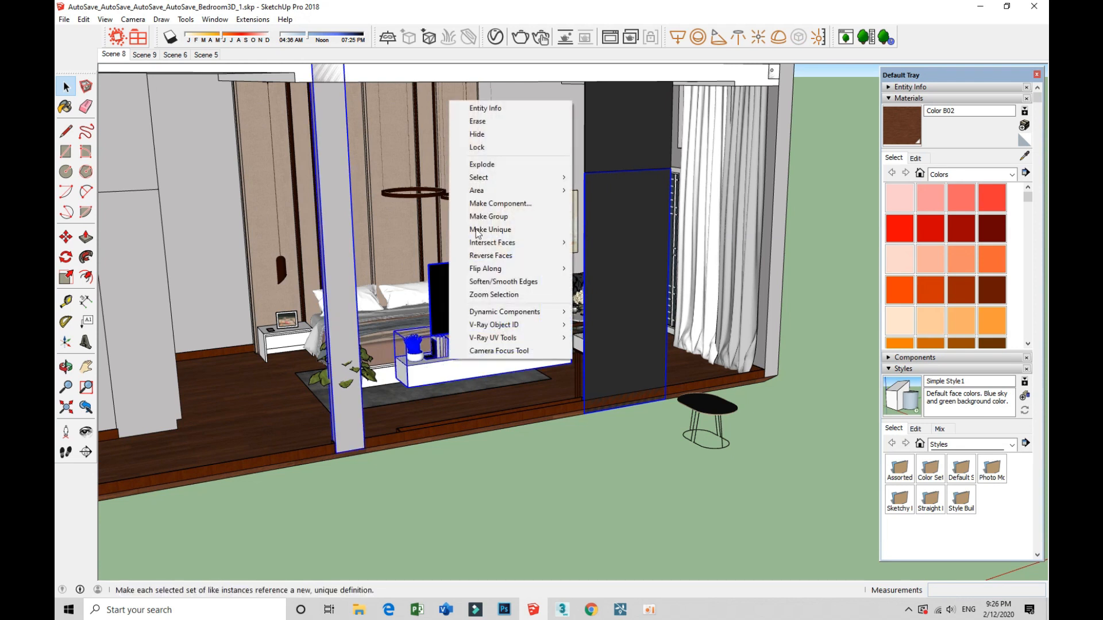
left_click(505, 134)
- Place the camera at the room's open side facing the bed wall, with an eye height of 1600 mm, and centre the view on the wall
mouse_move(436, 287)
middle_mouse_down()
mouse_move(409, 293)
mouse_move(425, 290)
middle_mouse_up()
left_click(66, 432)
left_click(445, 410)
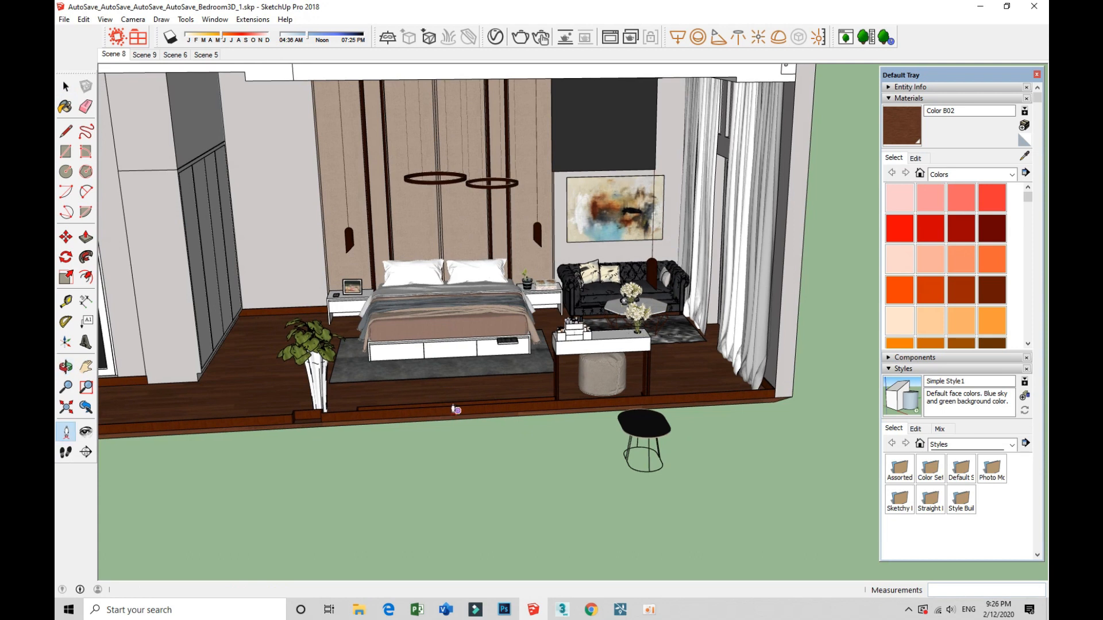
left_click(445, 411)
scroll(467, 351, "up", 2)
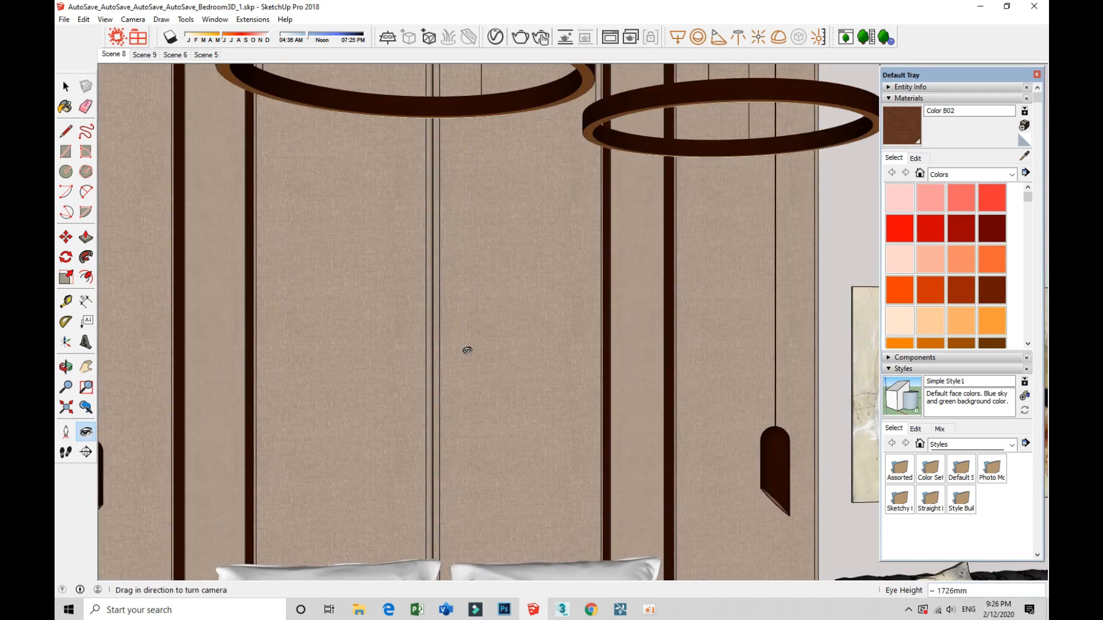
type("1600")
key("Return")
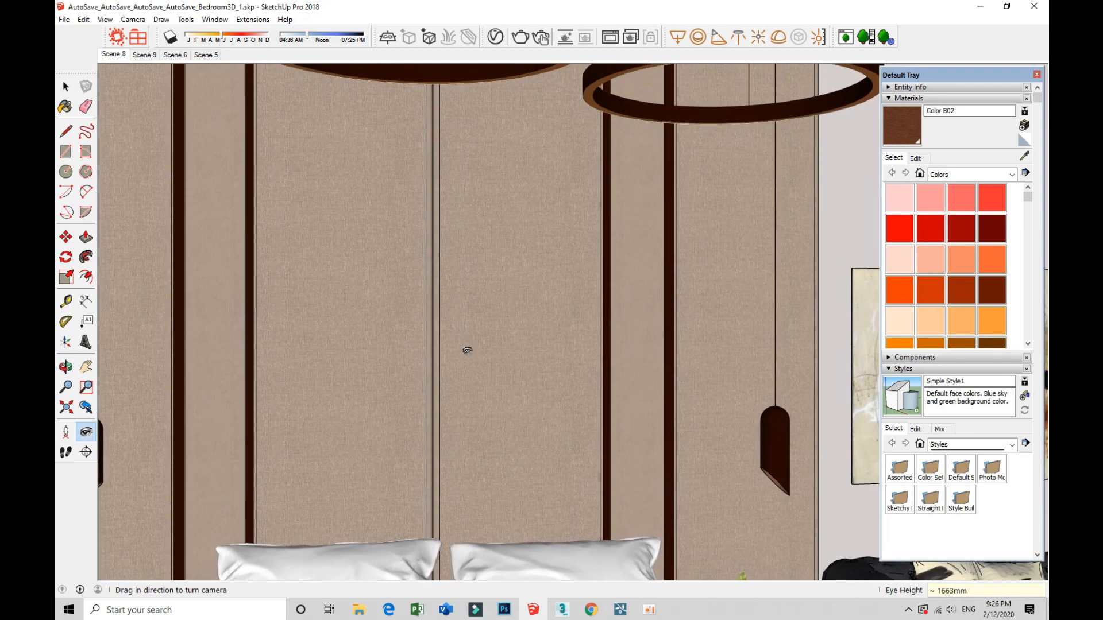
left_click_drag(532, 321, 458, 320)
right_click(457, 318)
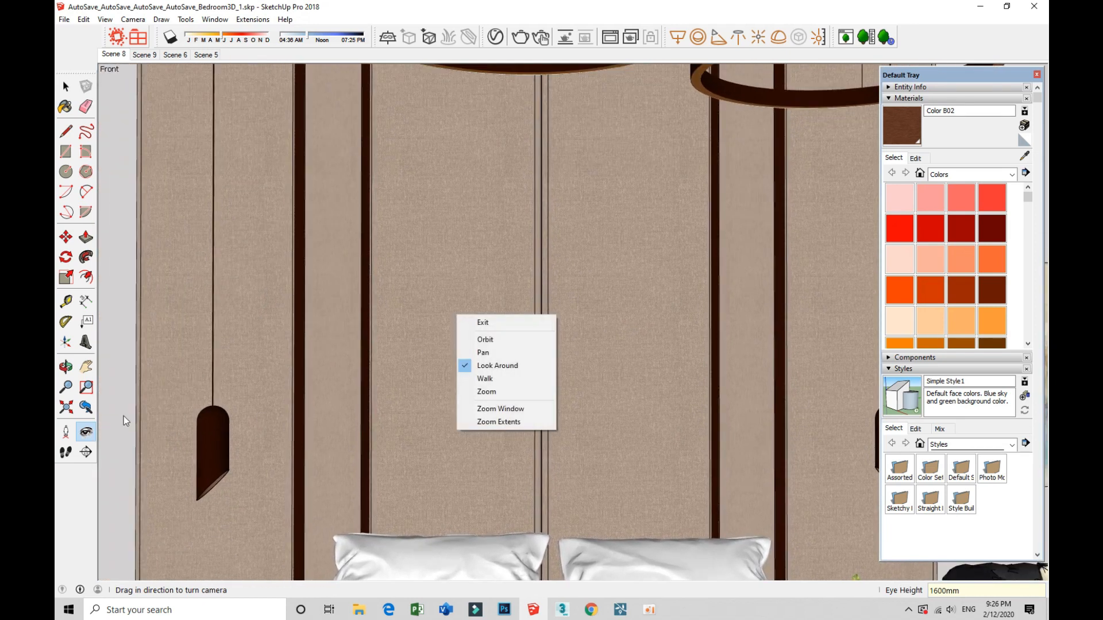
- Walk the camera back from the bed wall until both nightstands and both ring chandeliers are in frame, keeping the toolbar docked
left_click(65, 452)
left_click_drag(434, 309, 457, 430)
right_click(457, 429)
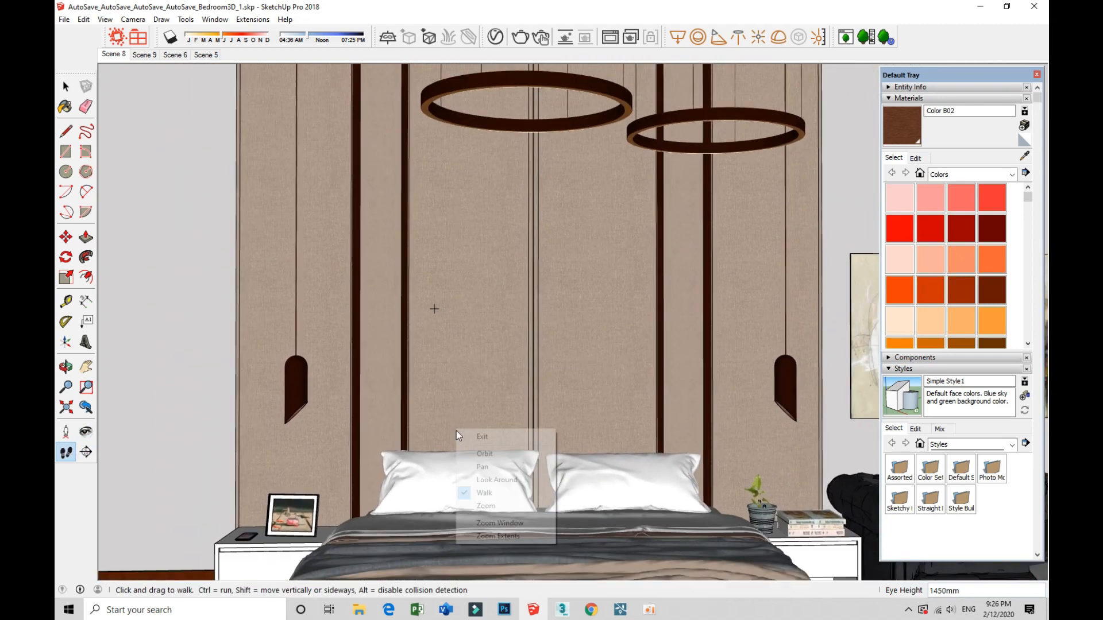
double_click(95, 438)
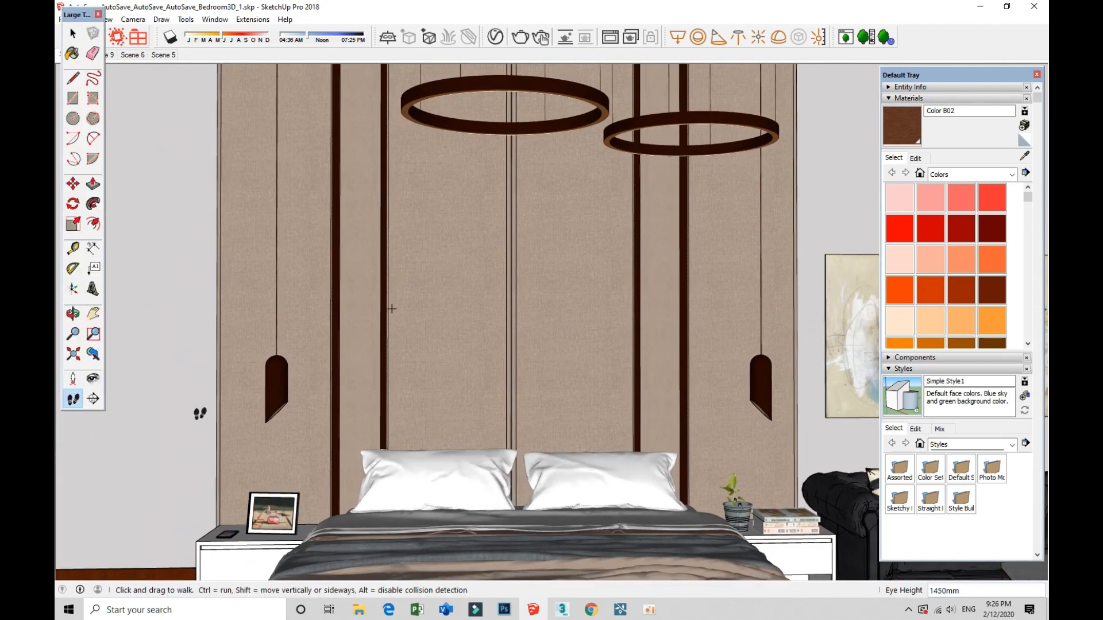
left_click(73, 399)
left_click_drag(63, 384, 56, 481)
left_click_drag(537, 339, 549, 415)
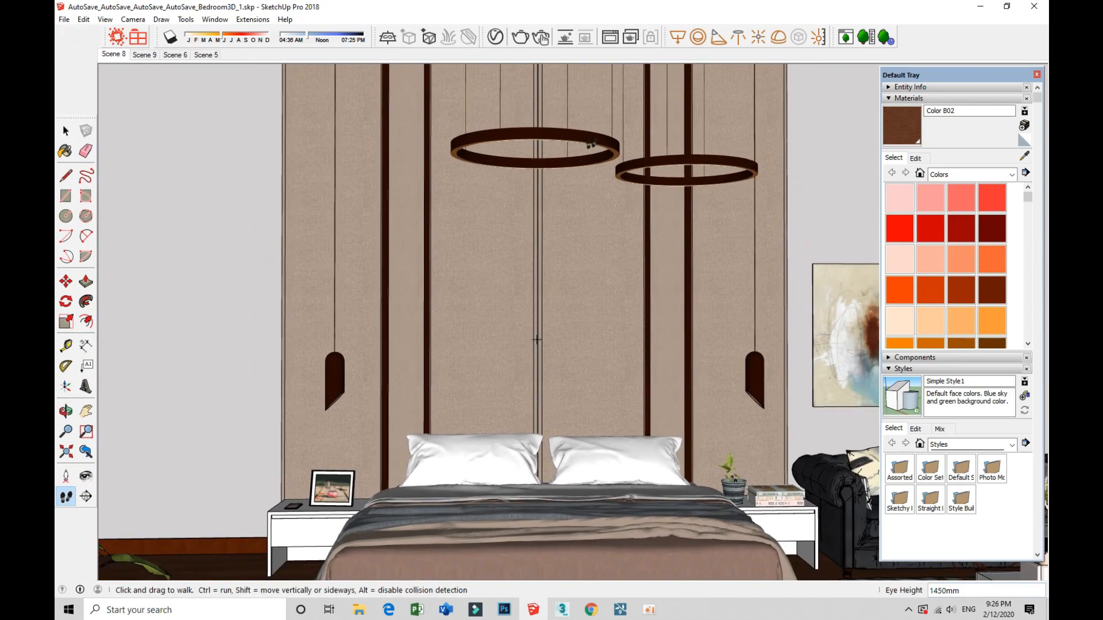
- Turn on Safe Frame in the V-Ray render output settings and set the image width to 1700
left_click(495, 37)
left_click(556, 131)
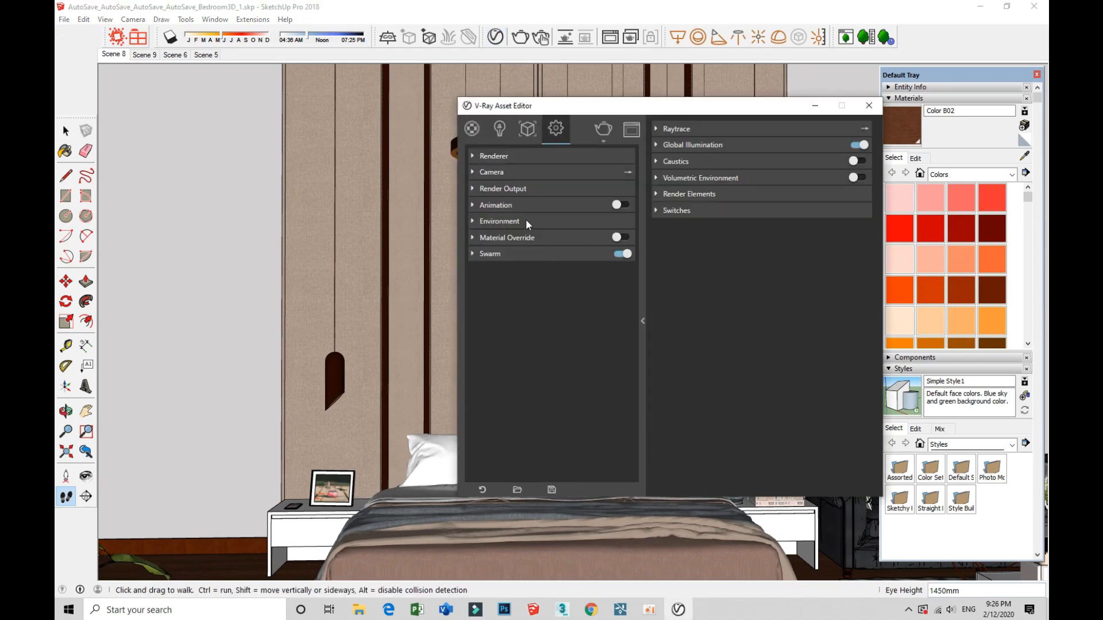
left_click(503, 189)
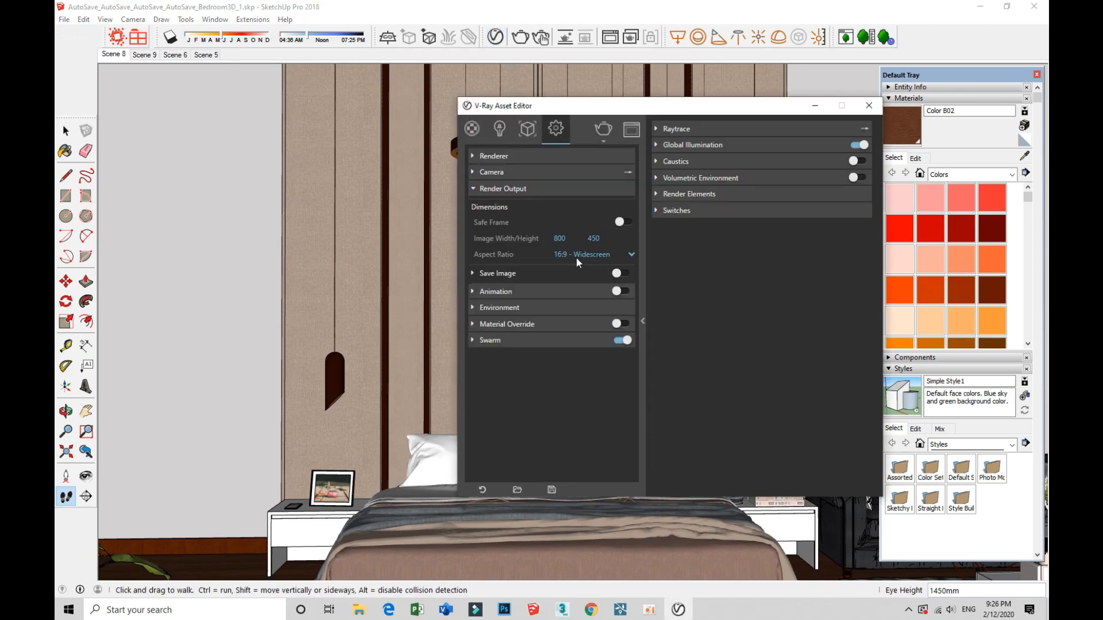
left_click(625, 223)
left_click_drag(572, 241, 521, 242)
type("1700")
key("Return")
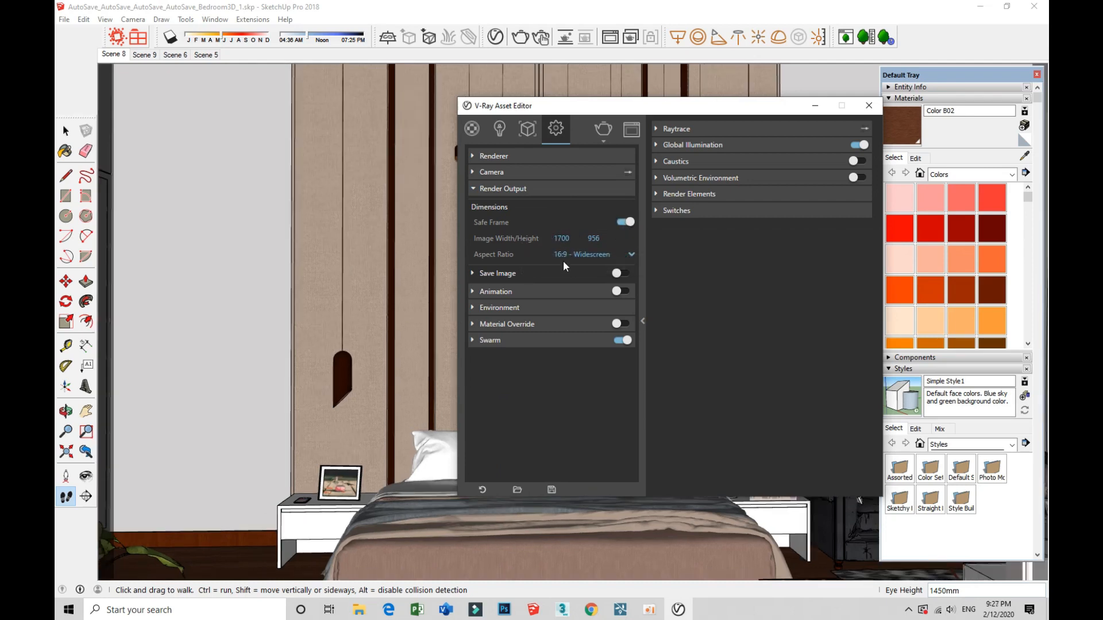
- Try a 1:1 Square aspect ratio with an image width of 1700 for the render output
left_click(594, 258)
left_click(589, 291)
left_click_drag(574, 243, 542, 244)
type("1700")
key("Return")
- Set the render output to the 4:3 Picture aspect ratio with an image width of 1700 and close the V-Ray Asset Editor
left_click_drag(742, 115, 347, 101)
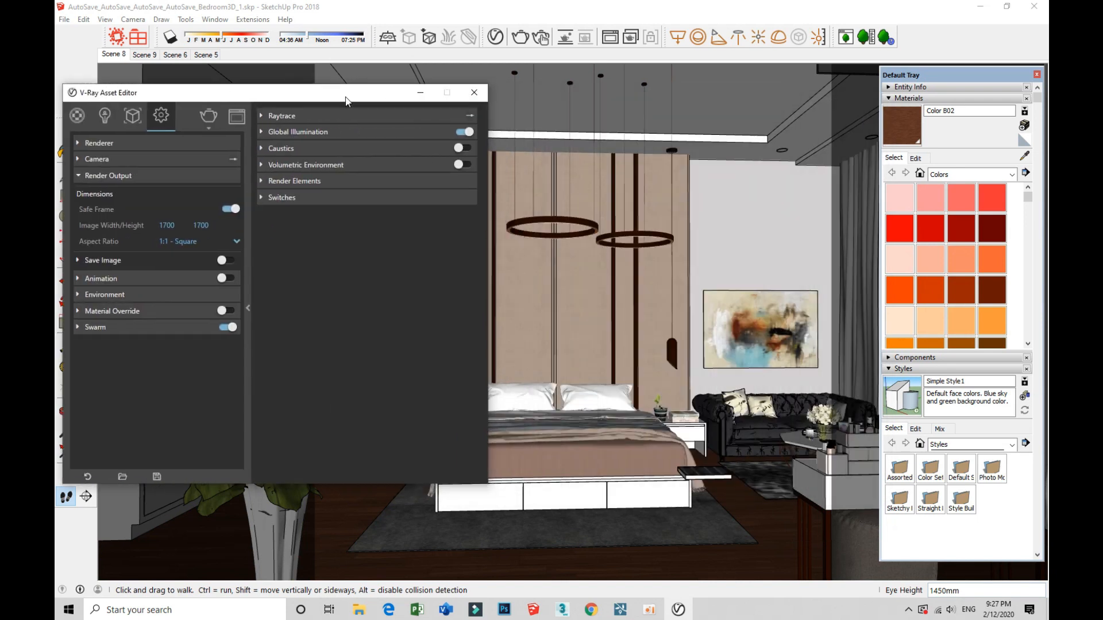
right_click(346, 99)
left_click(177, 226)
left_click(187, 240)
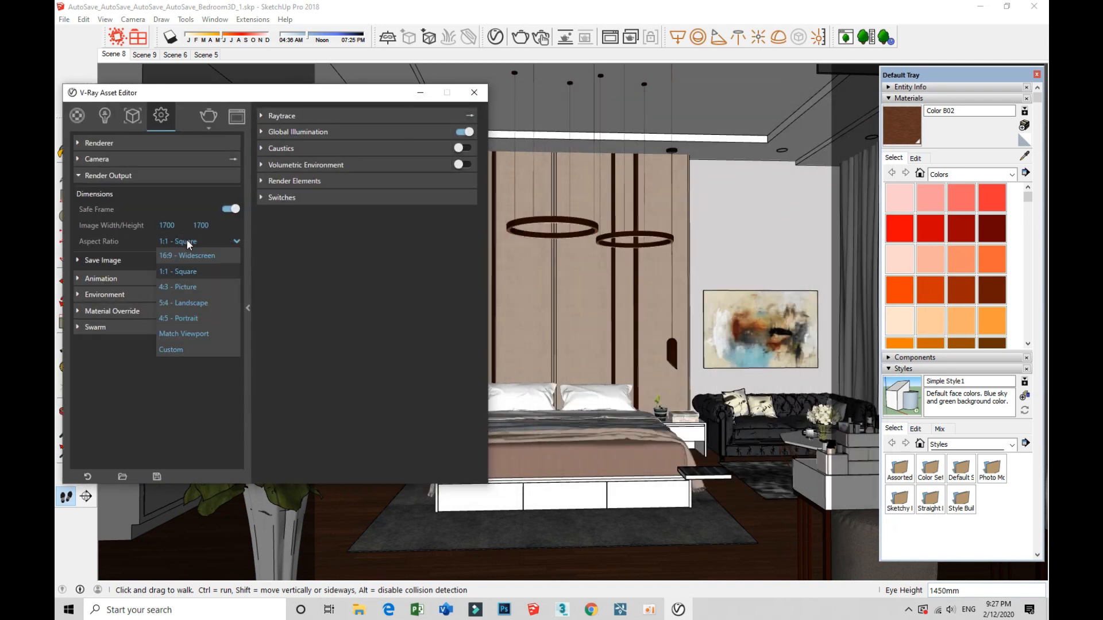
left_click(194, 286)
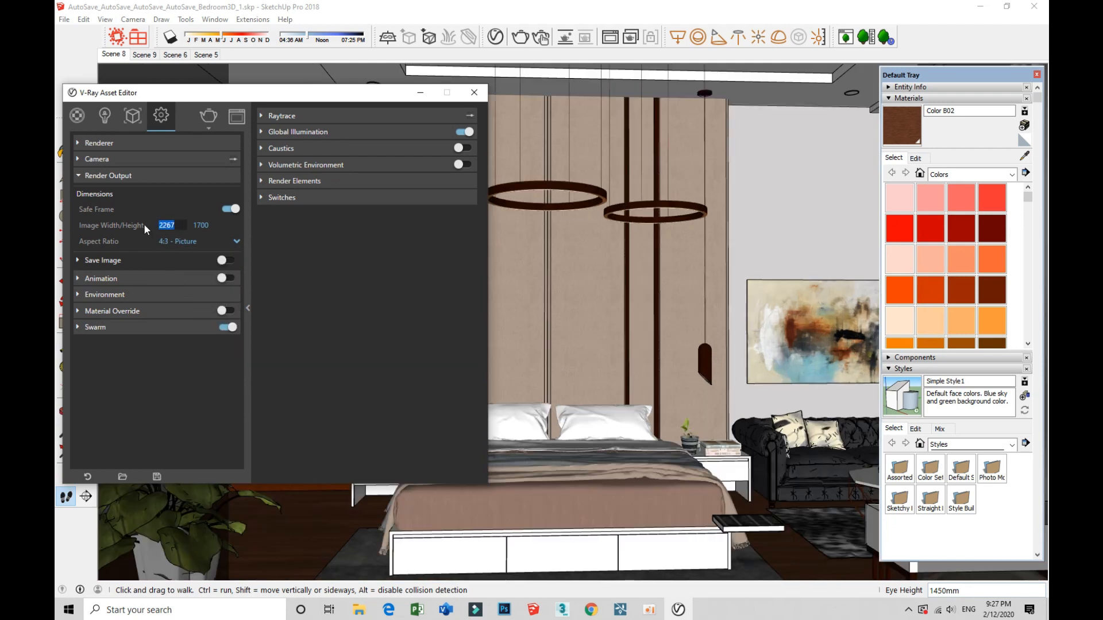
type("1700")
key("Return")
left_click(464, 95)
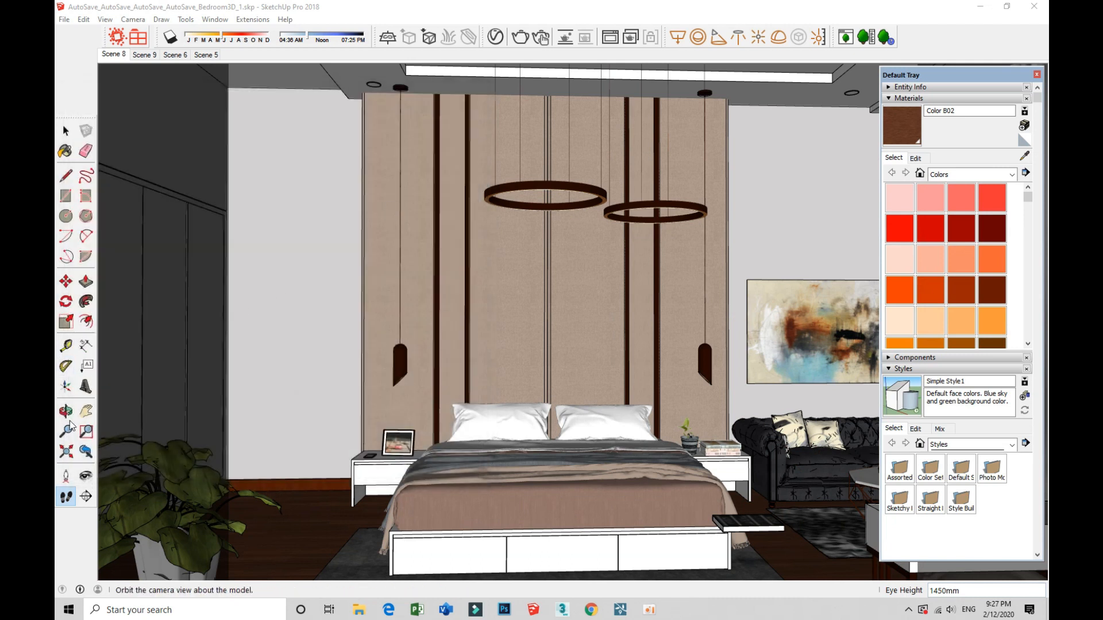
- Turn and shift the camera so the bed wall, the whole painting and the sofa area are in frame
left_click(86, 476)
left_click_drag(561, 236, 560, 236)
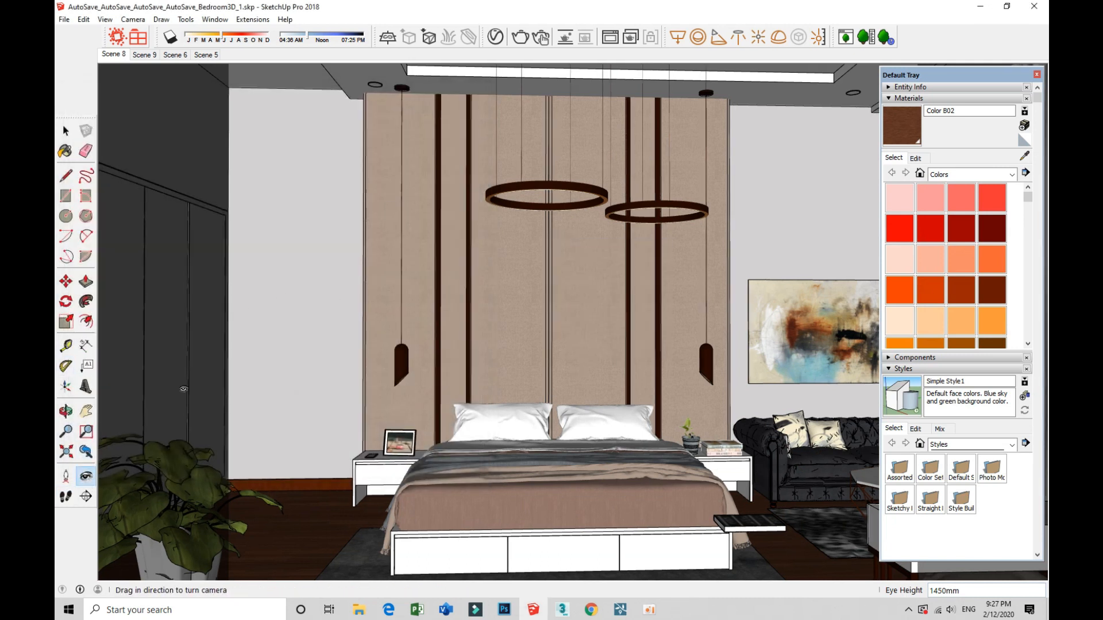
right_click(615, 218)
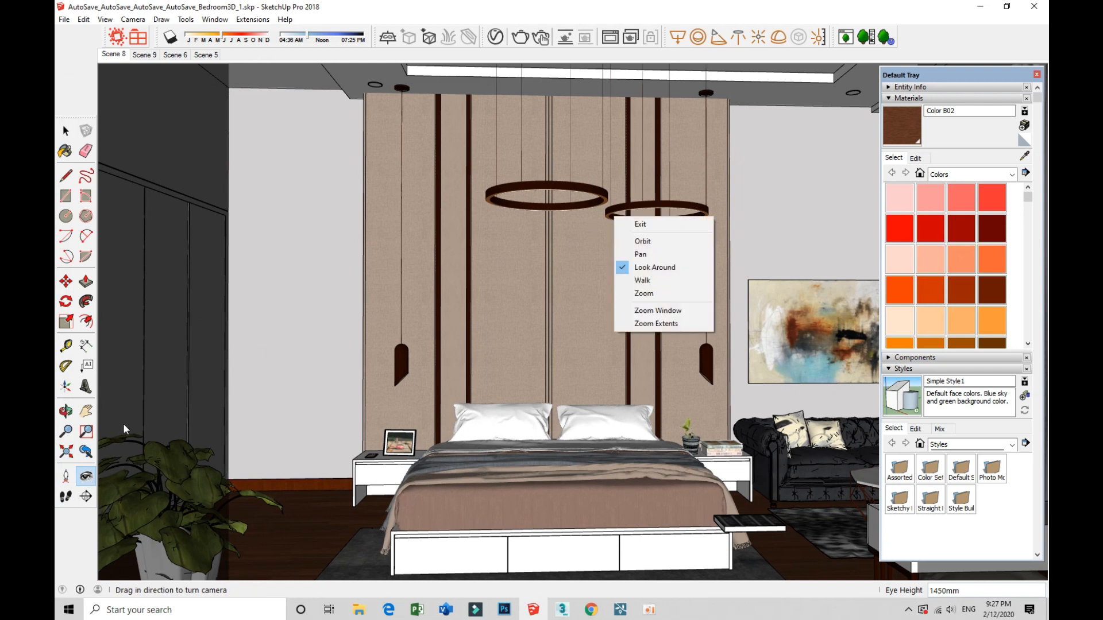
left_click(82, 476)
left_click_drag(594, 309, 551, 309)
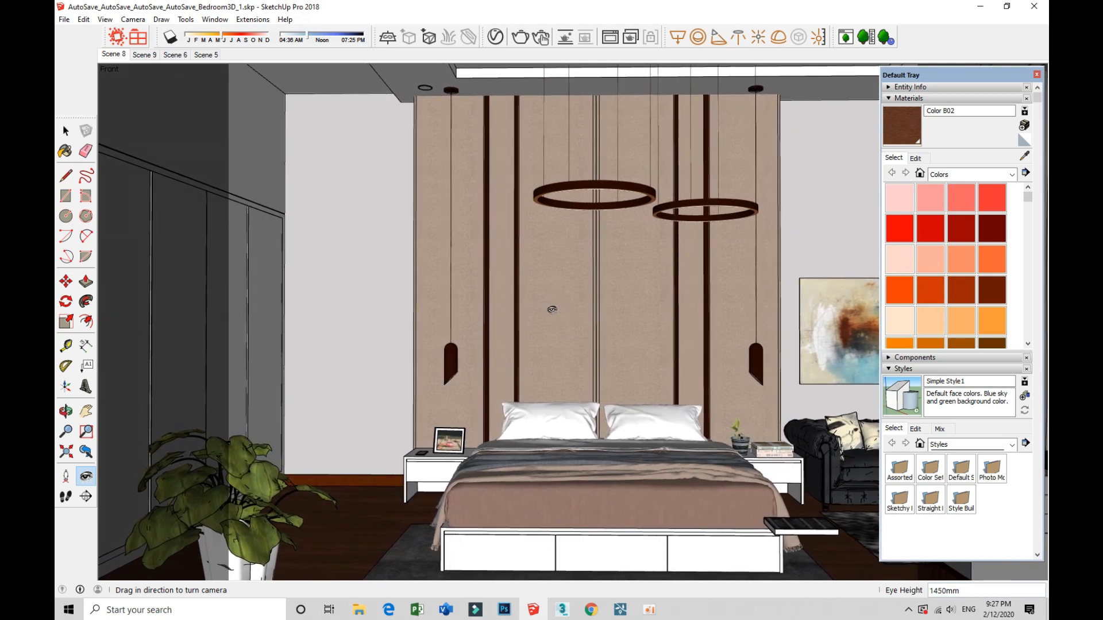
middle_click_drag(657, 319, 526, 316, "shift")
- Hide the dressing table with its cosmetics in front of the sofa area
key("space")
left_click(684, 528)
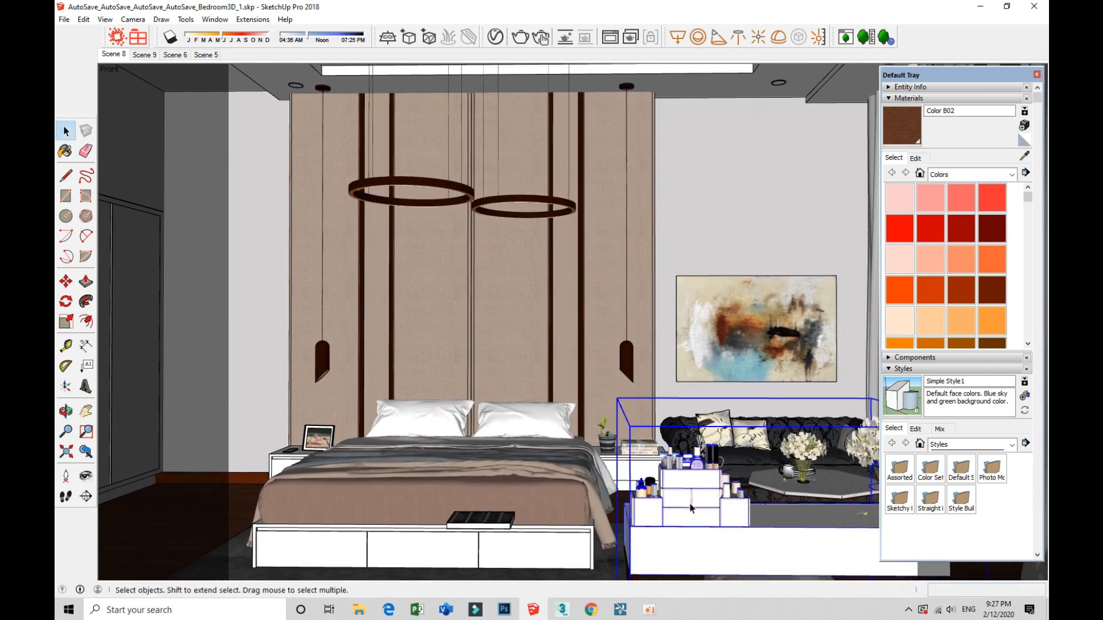
right_click(691, 513)
left_click(715, 315)
- Hide the dressing table's remaining legs in the foreground
scroll(520, 329, "down", 1)
middle_click_drag(521, 329, 520, 307, "shift")
left_click(581, 473)
double_click(817, 466)
left_click(834, 456)
left_click(827, 466)
right_click(581, 476)
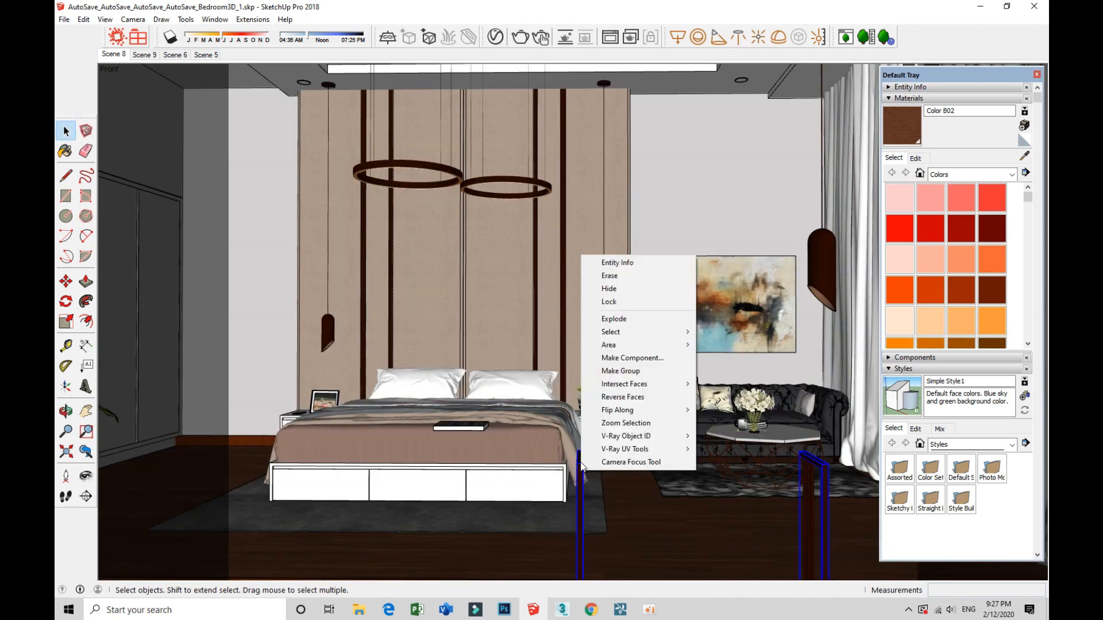
left_click(603, 287)
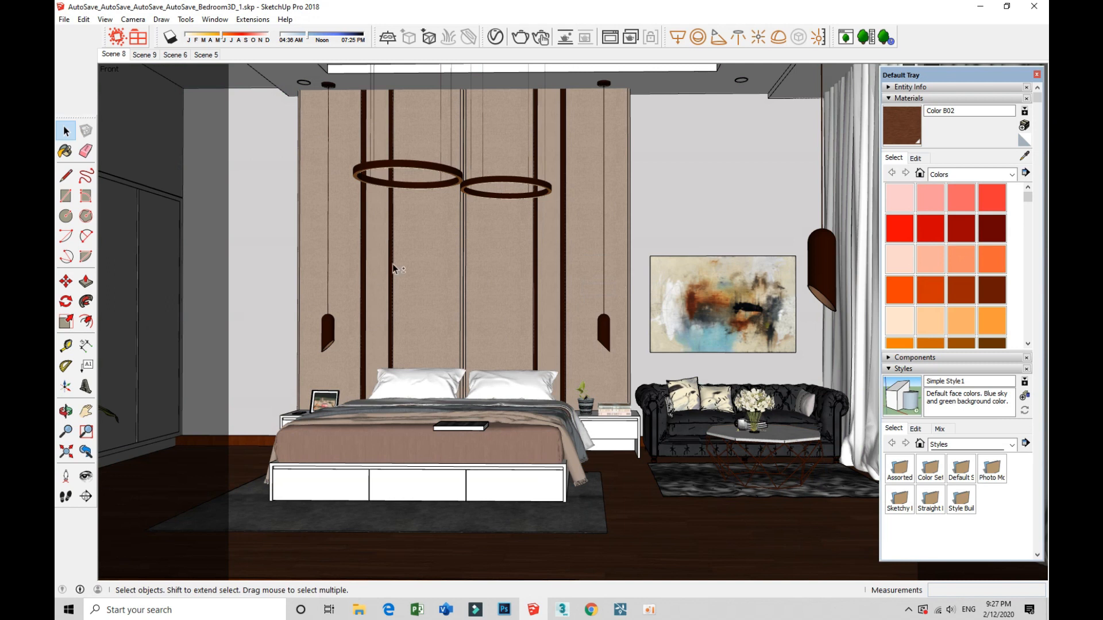
- Set the camera's eye height to 1600 mm after trying lower heights
left_click(85, 476)
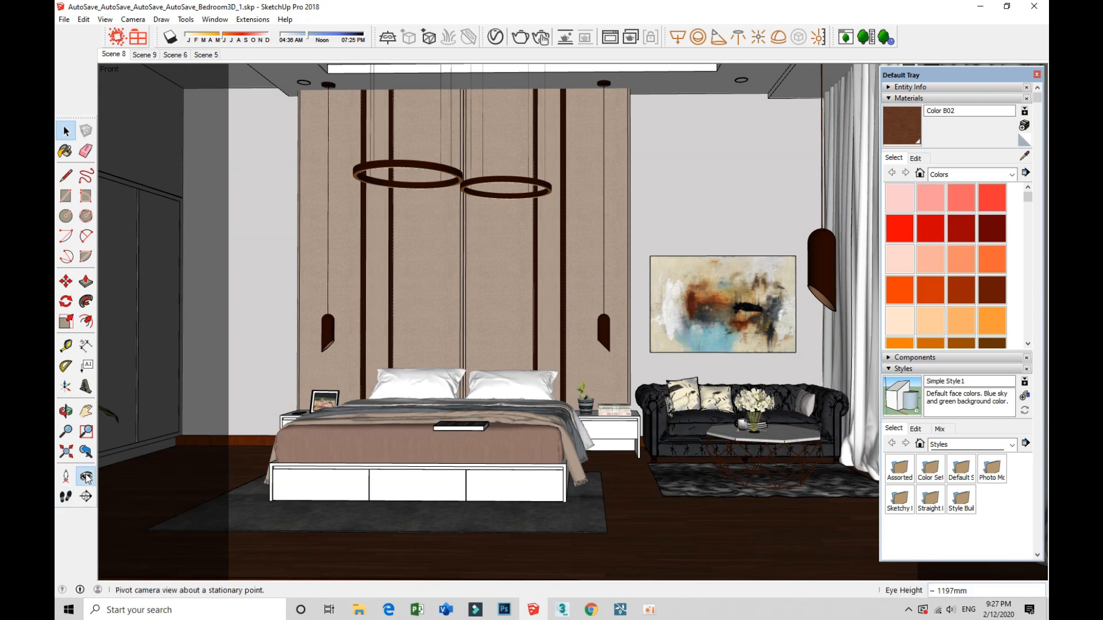
type("11")
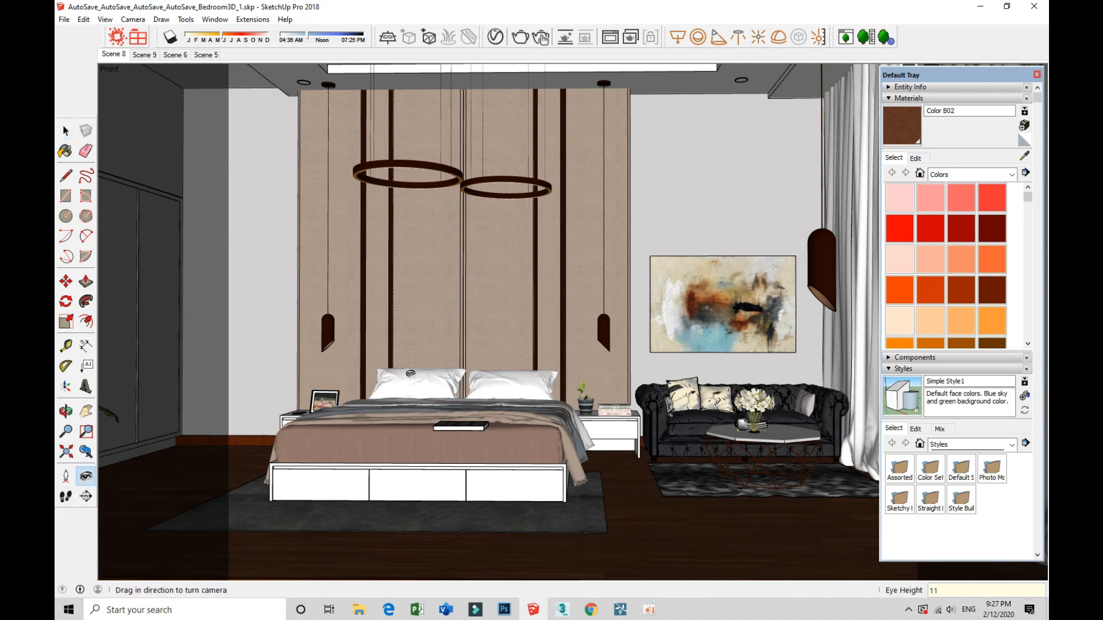
key("Return")
type("120")
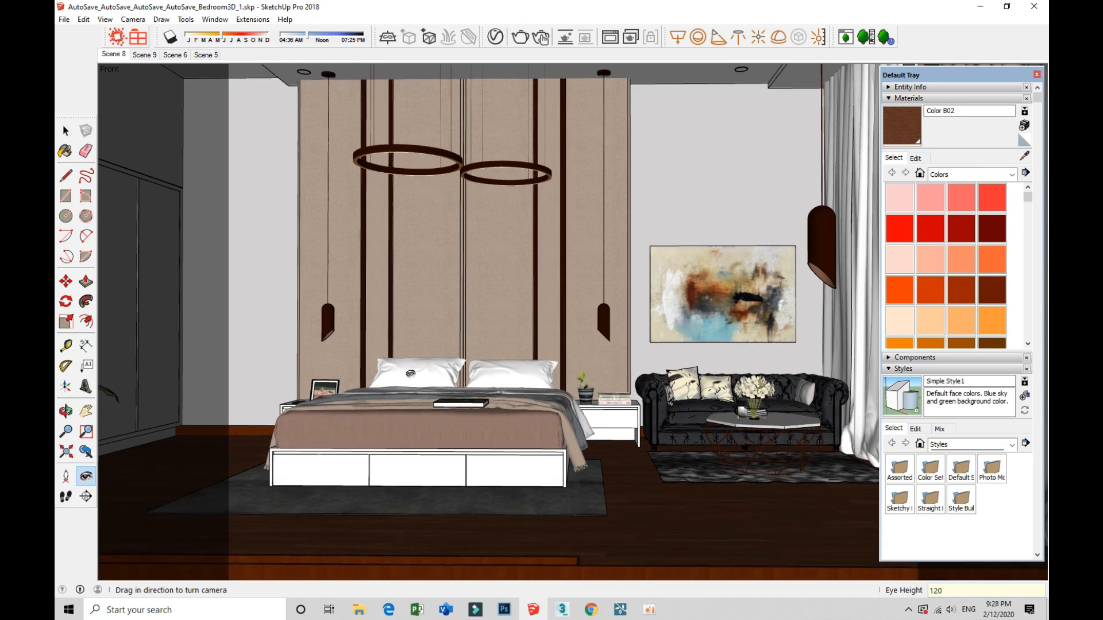
type("00")
key("Return")
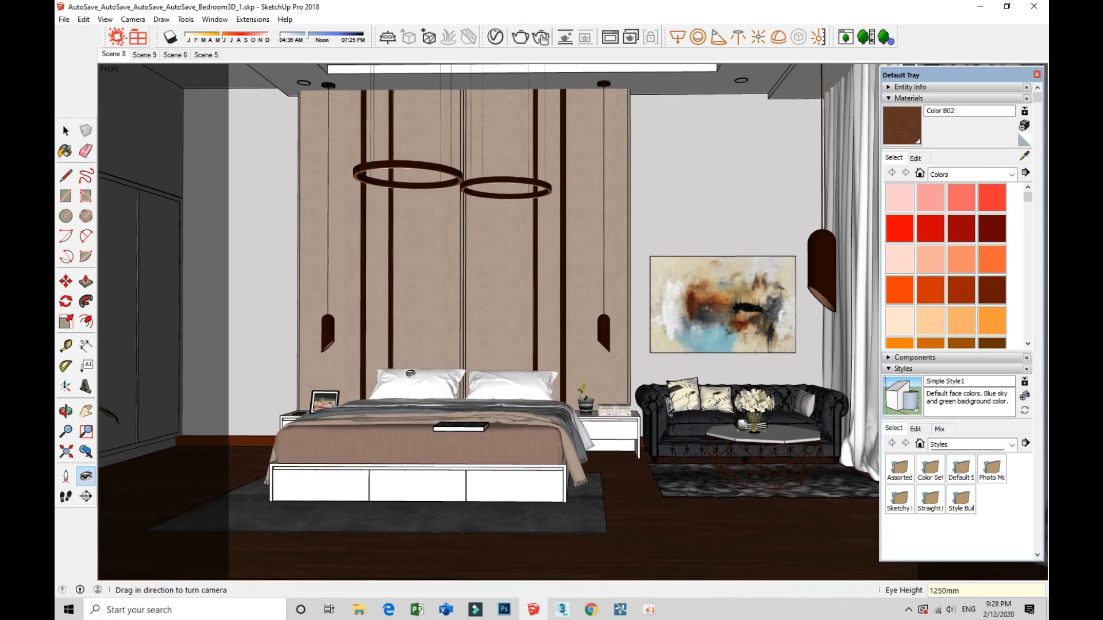
type("1600")
key("Return")
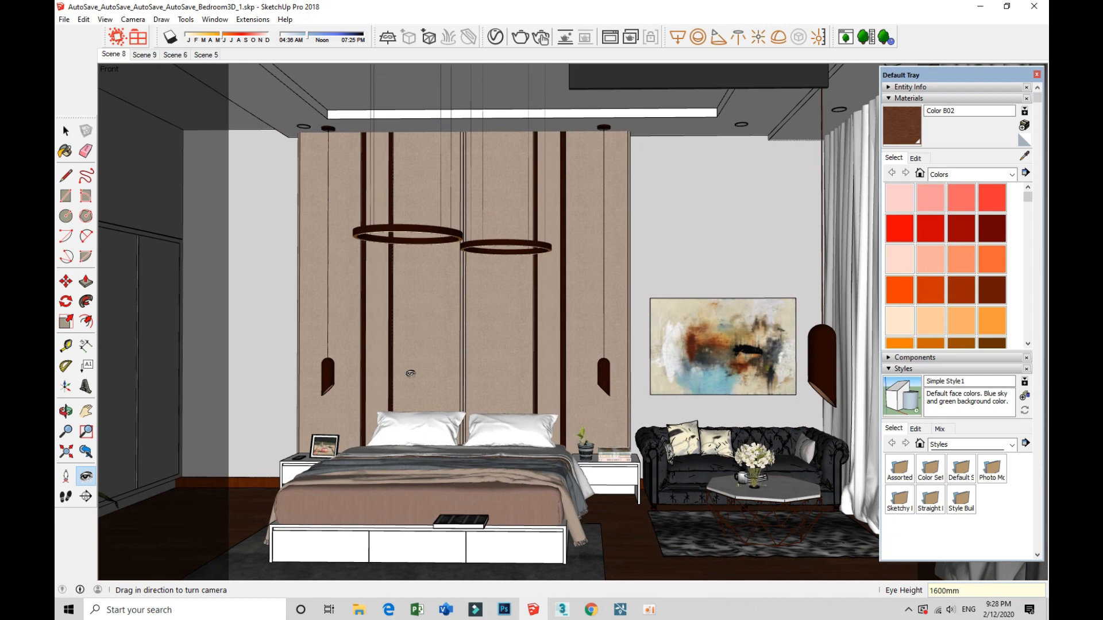
- Hide the dark wall panel that hangs in front of the ceiling at the upper edge of the view
key("space")
right_click(687, 82)
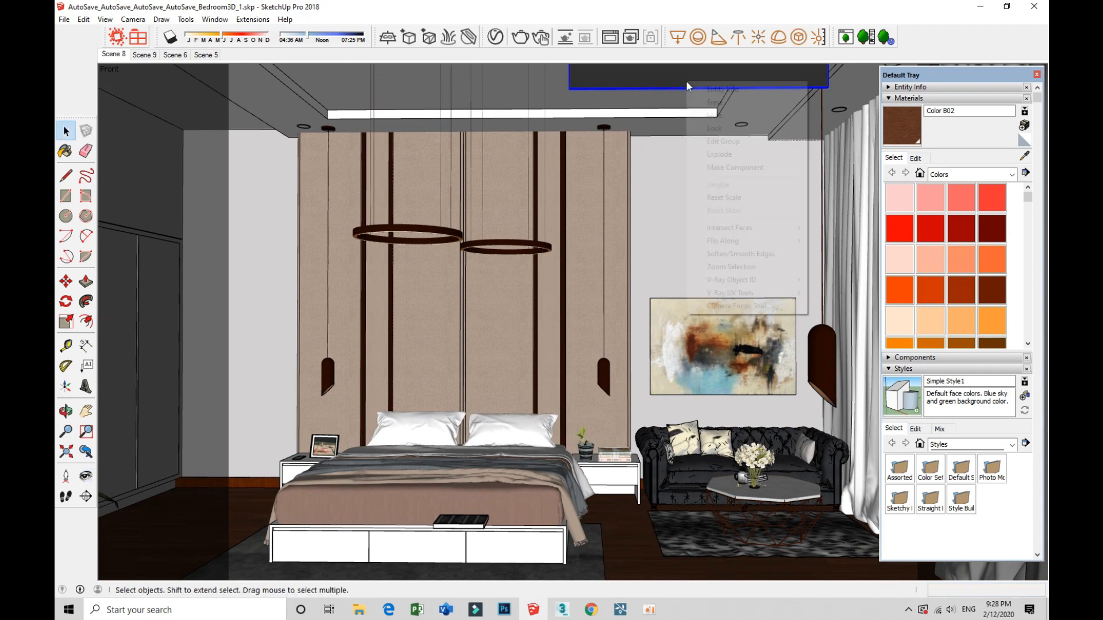
left_click(710, 118)
- Turn the camera slightly to refine the framing of the bed wall and sofa area, and leave Look Around
left_click(86, 475)
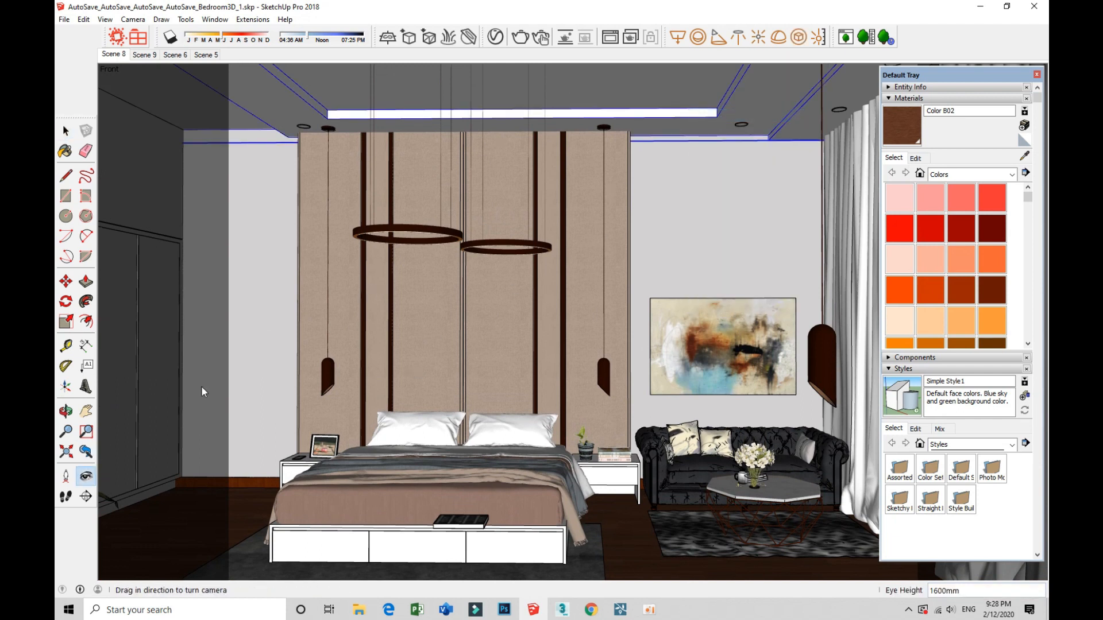
left_click_drag(453, 274, 462, 282)
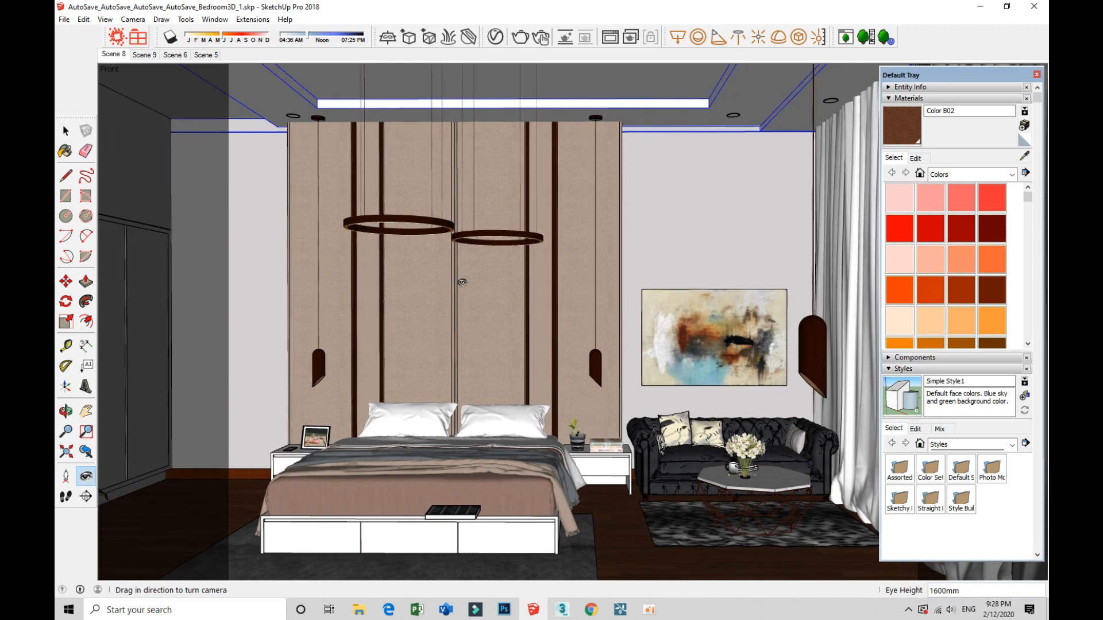
right_click(463, 280)
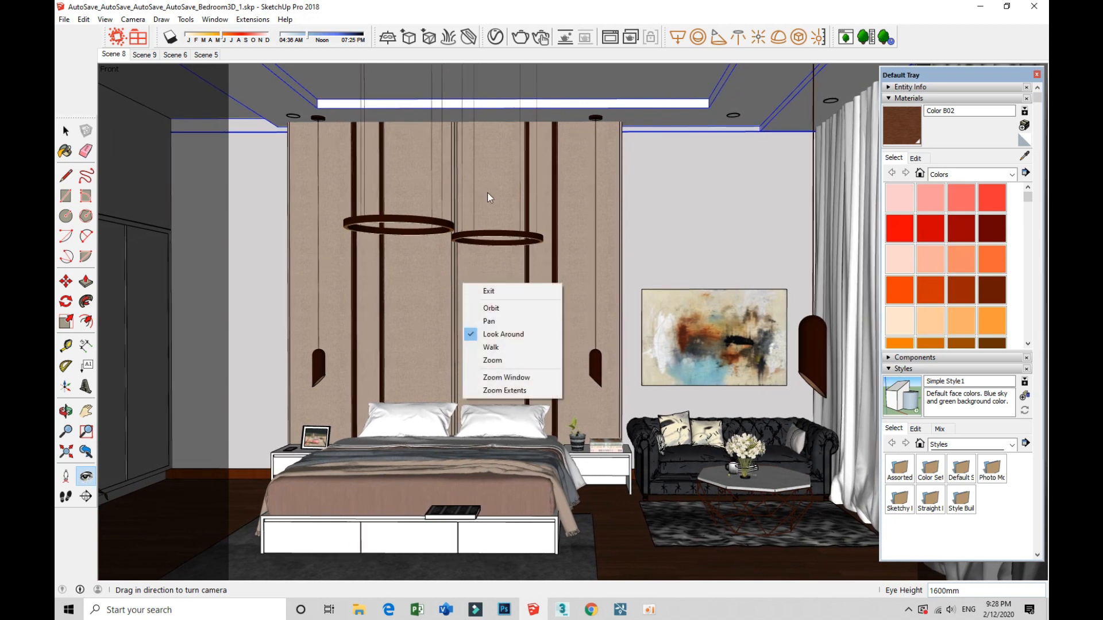
left_click(488, 291)
left_click(440, 247)
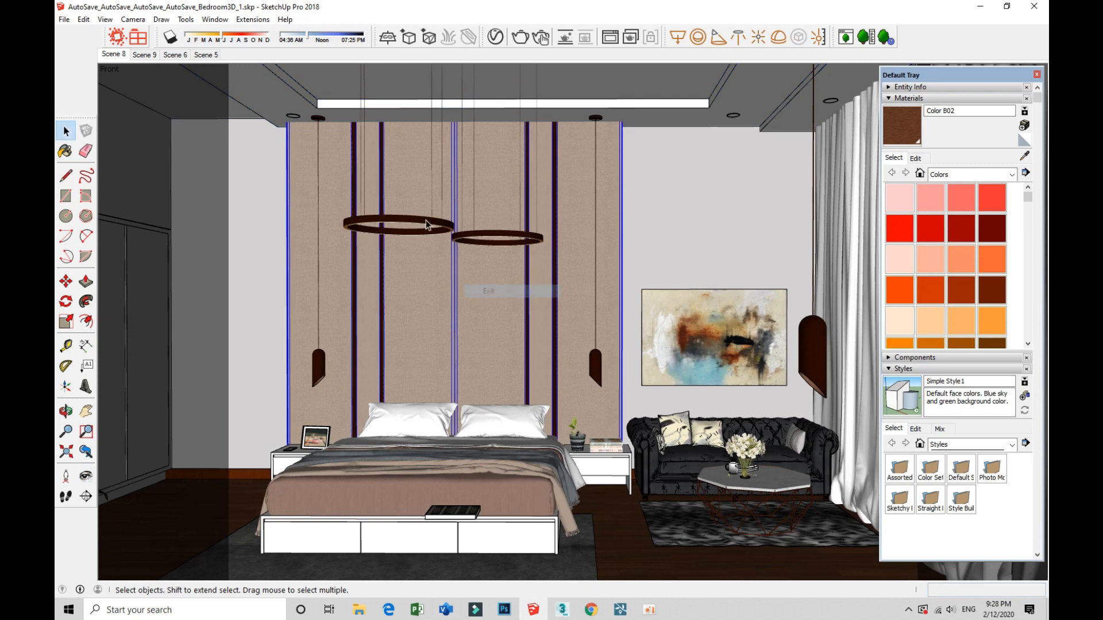
- Leave the Look Around tool and switch the camera to Two-Point Perspective
right_click(450, 515)
left_click(460, 220)
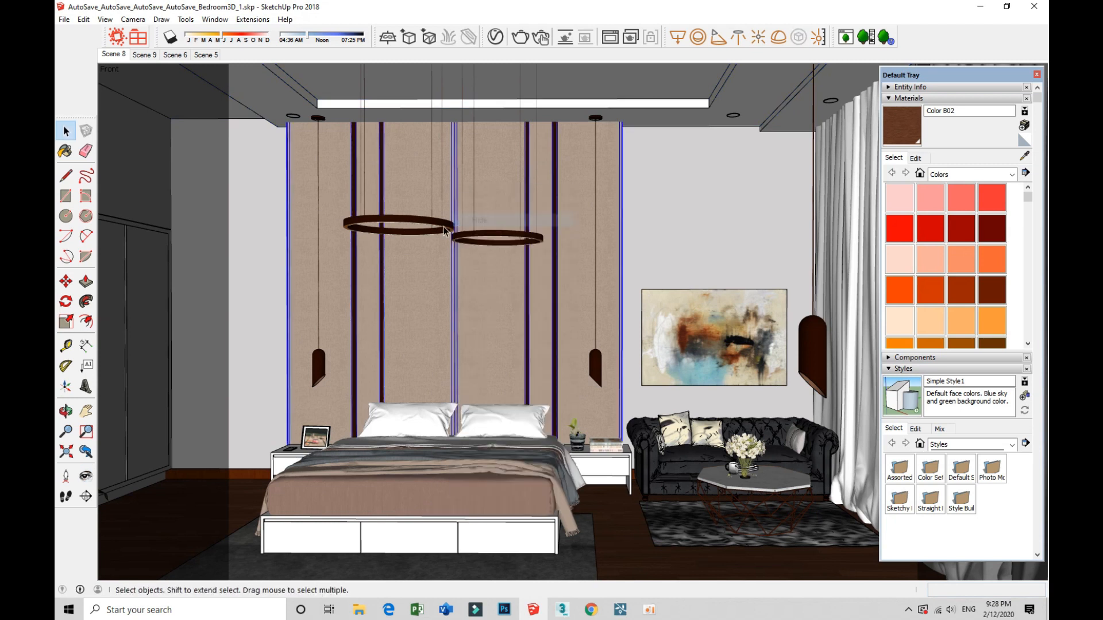
left_click(85, 475)
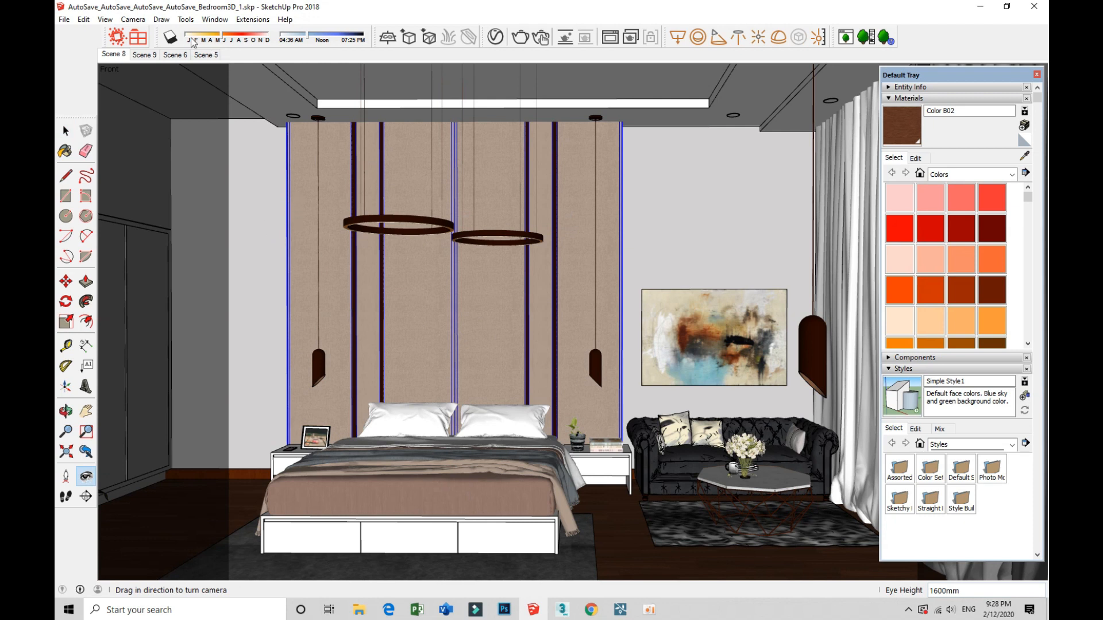
left_click(133, 19)
left_click(160, 103)
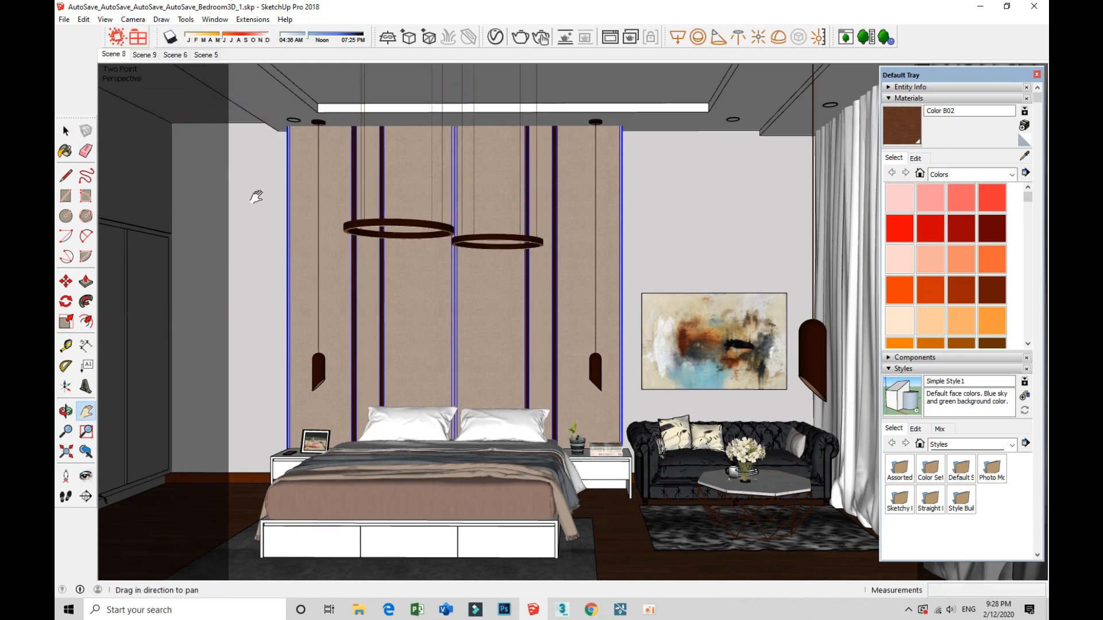
- Pan the two-point perspective view until the bed wall and sofa are framed evenly, and leave the Pan tool
left_click_drag(426, 264, 434, 245)
left_click_drag(948, 69, 706, 471)
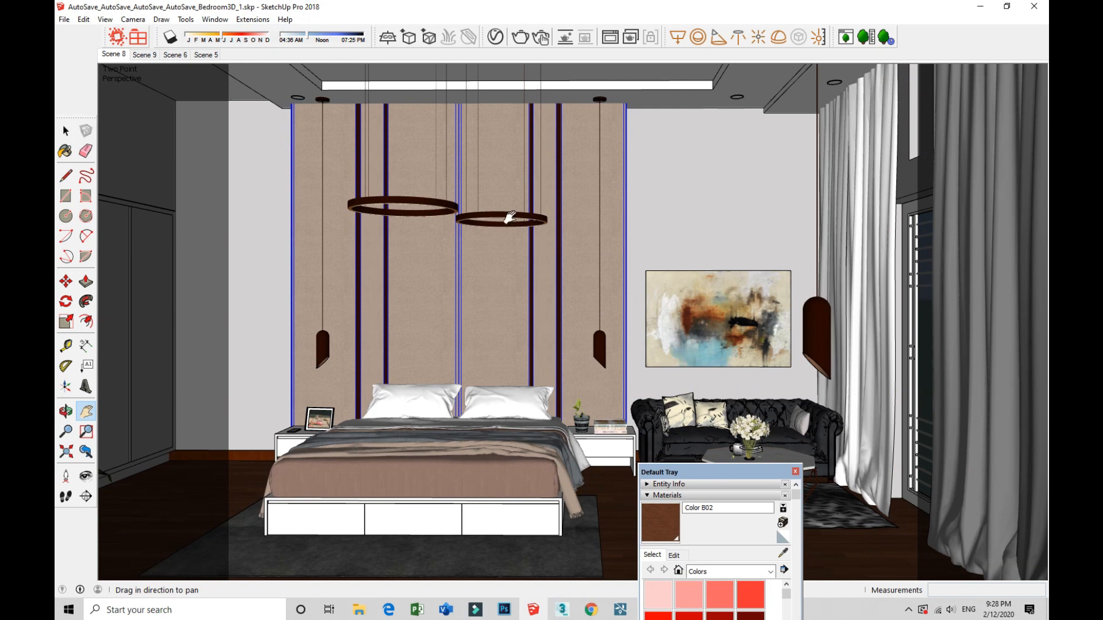
double_click(512, 217)
left_click_drag(597, 332, 557, 234)
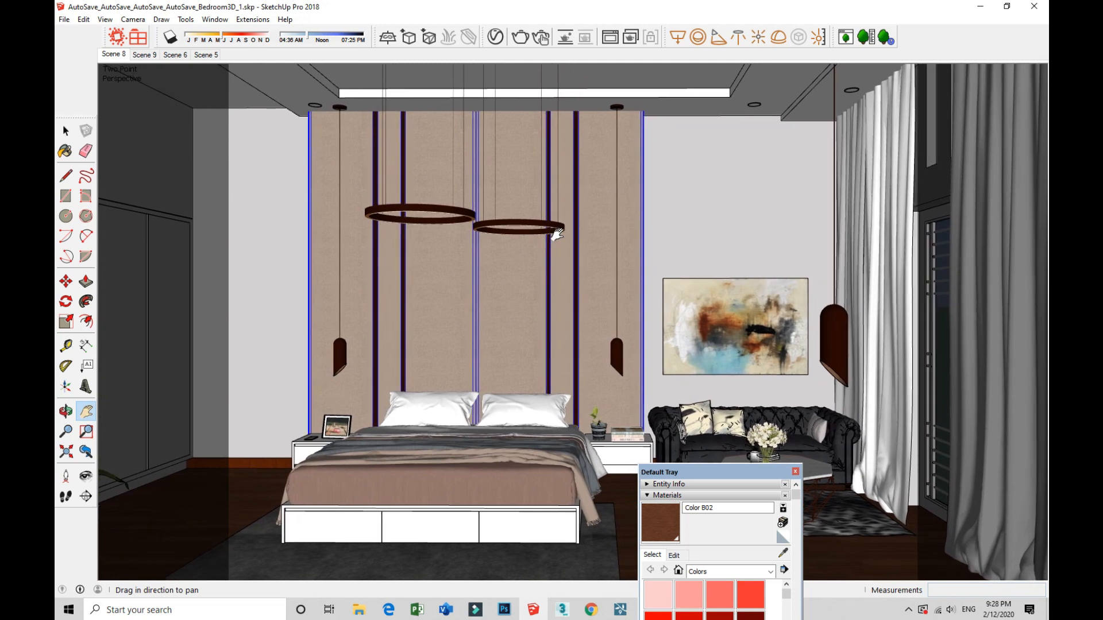
right_click(365, 185)
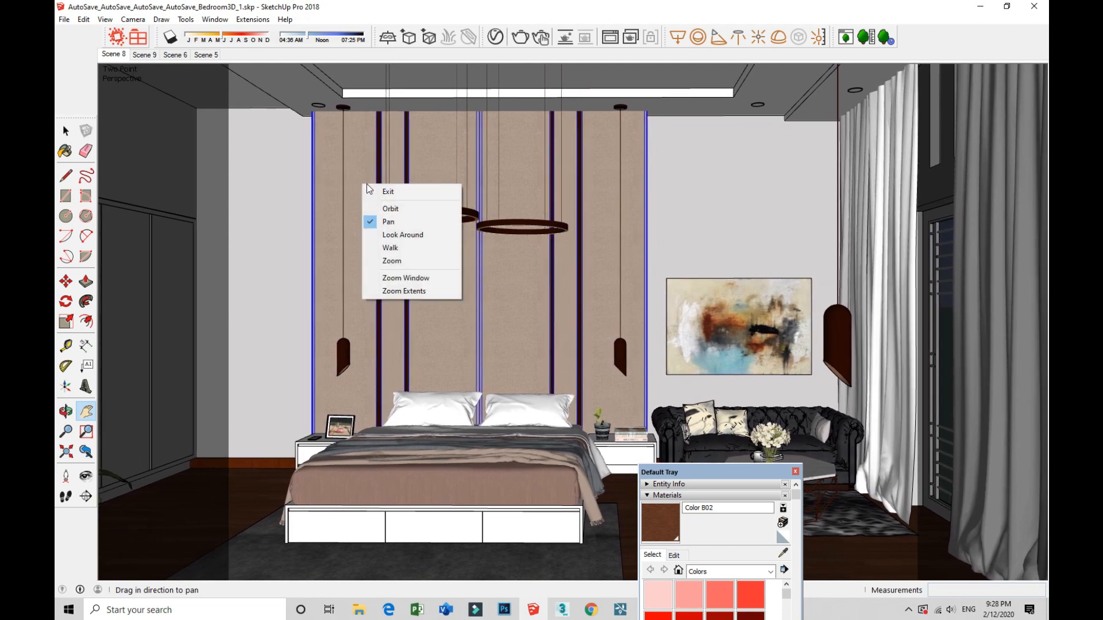
left_click(382, 192)
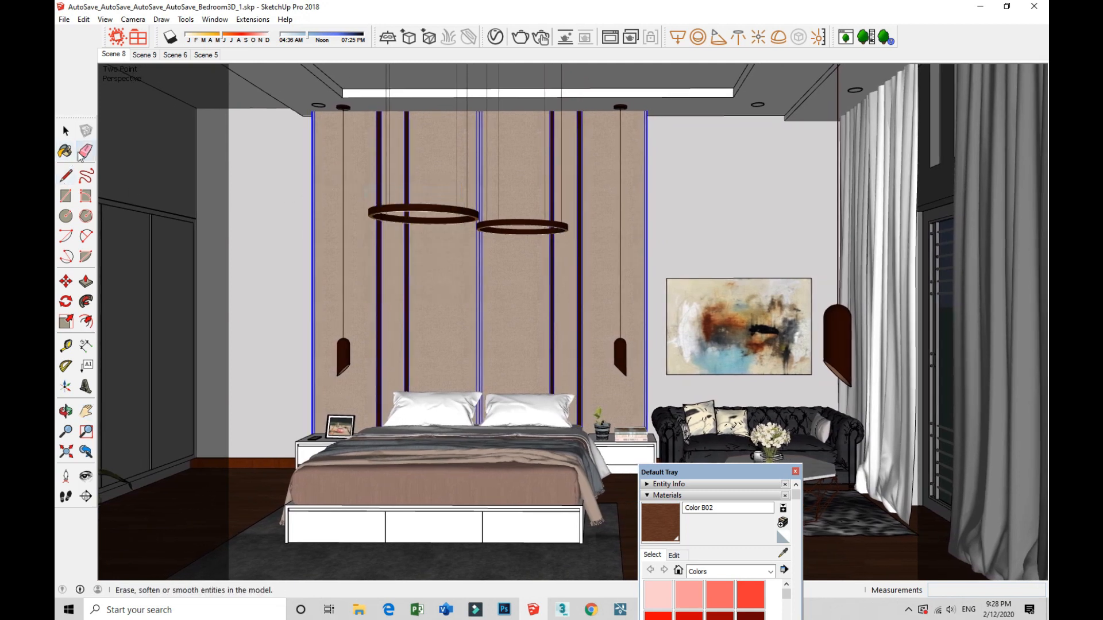
- Add a new scene after Scene 8 that stores the current bed wall and sofa view
right_click(121, 56)
left_click(149, 89)
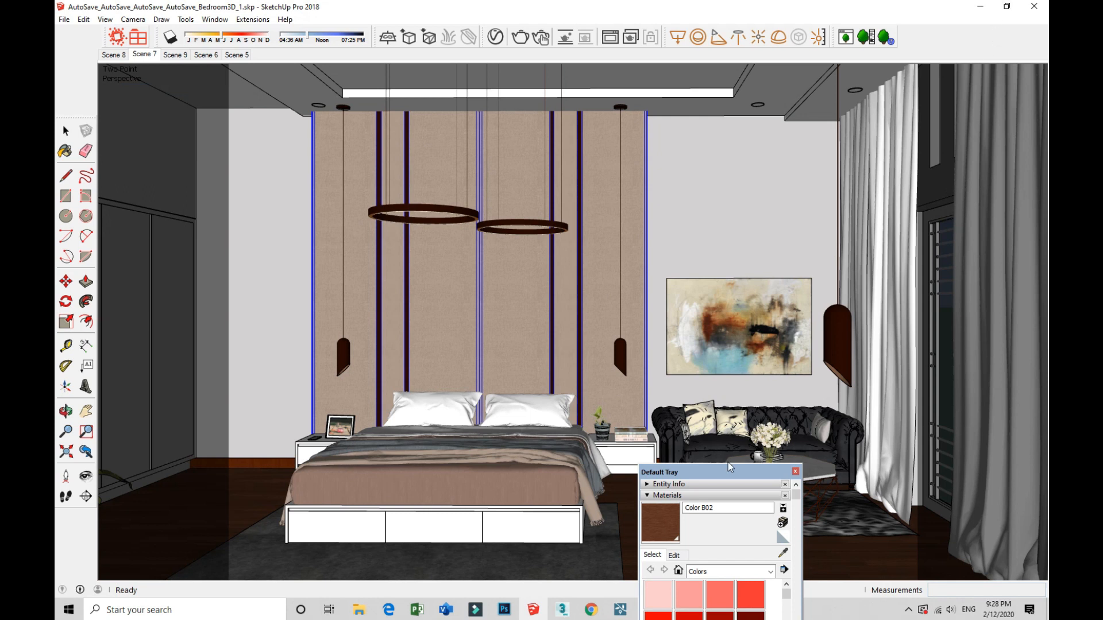
left_click_drag(731, 473, 939, 85)
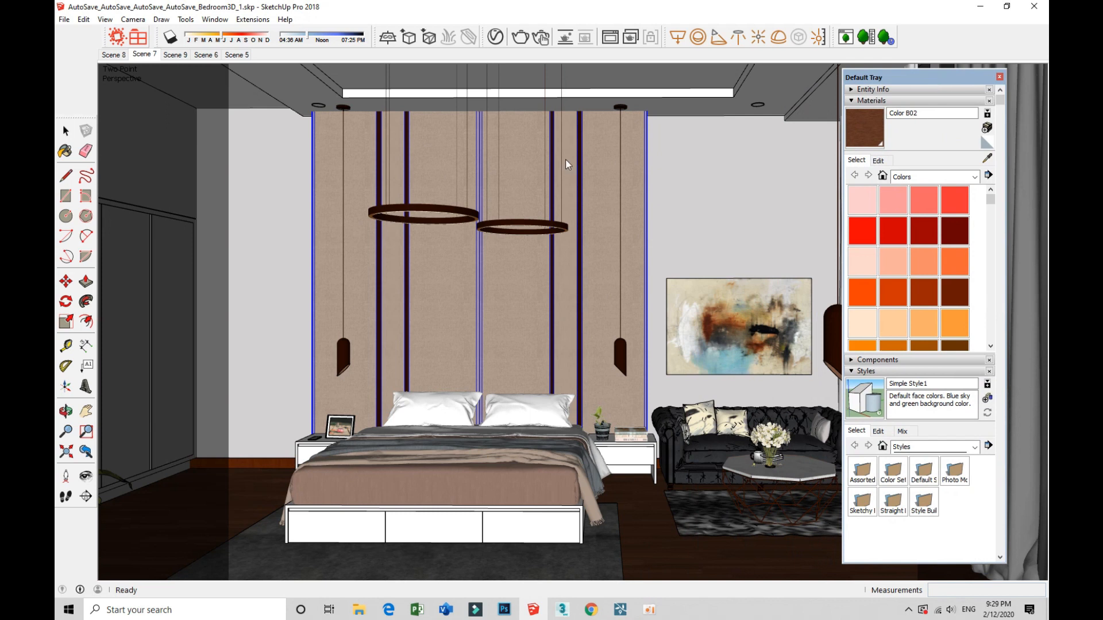
- Run a V-Ray test render of the new scene, examine it, and return to the model without saving or quitting
left_click(520, 36)
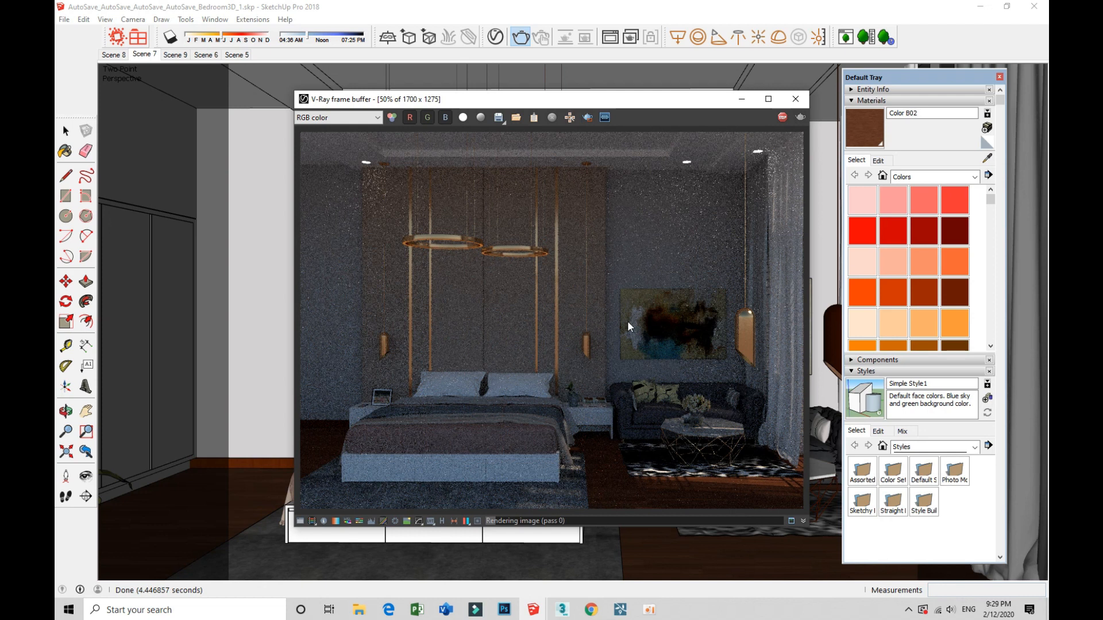
left_click(951, 610)
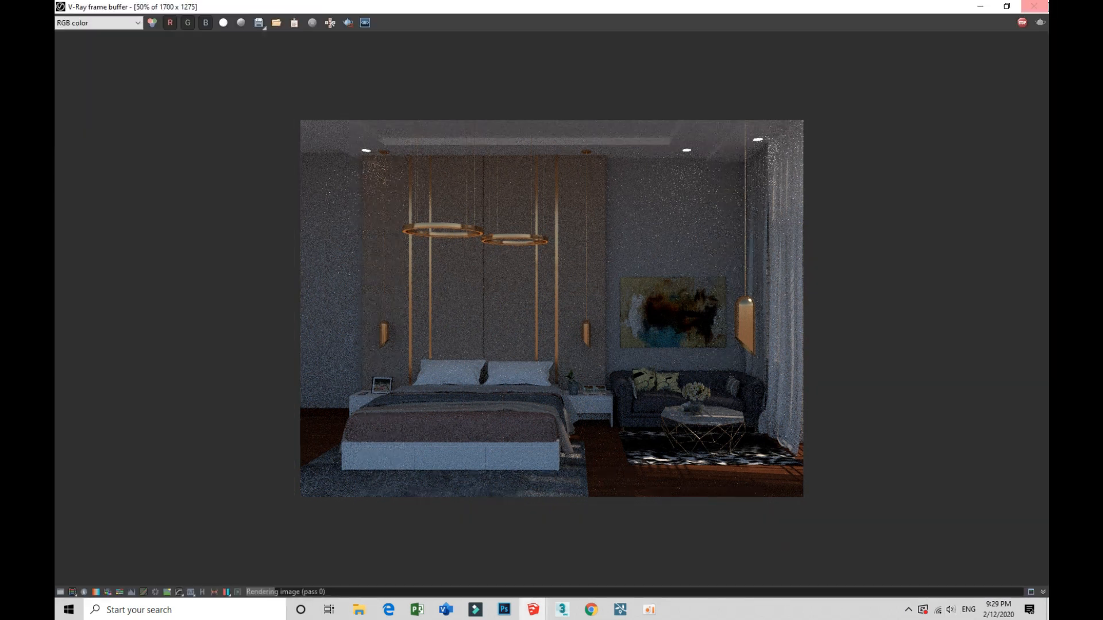
double_click(1042, 6)
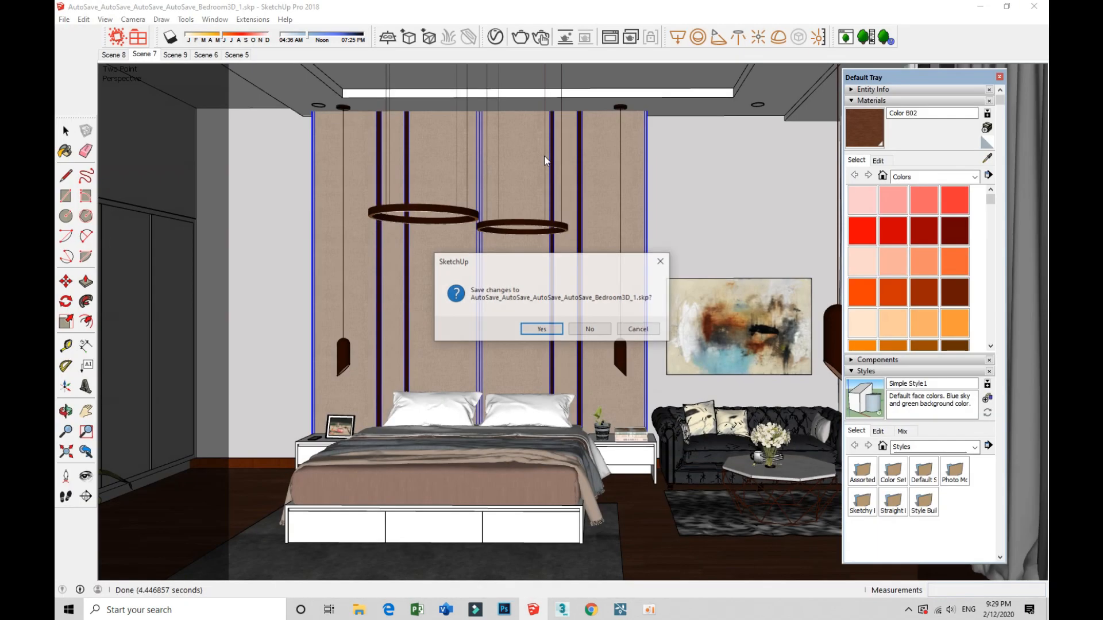
left_click(660, 263)
- Try a 1:1 - Square aspect ratio with an image width of 1700 for the V-Ray render output
left_click(495, 37)
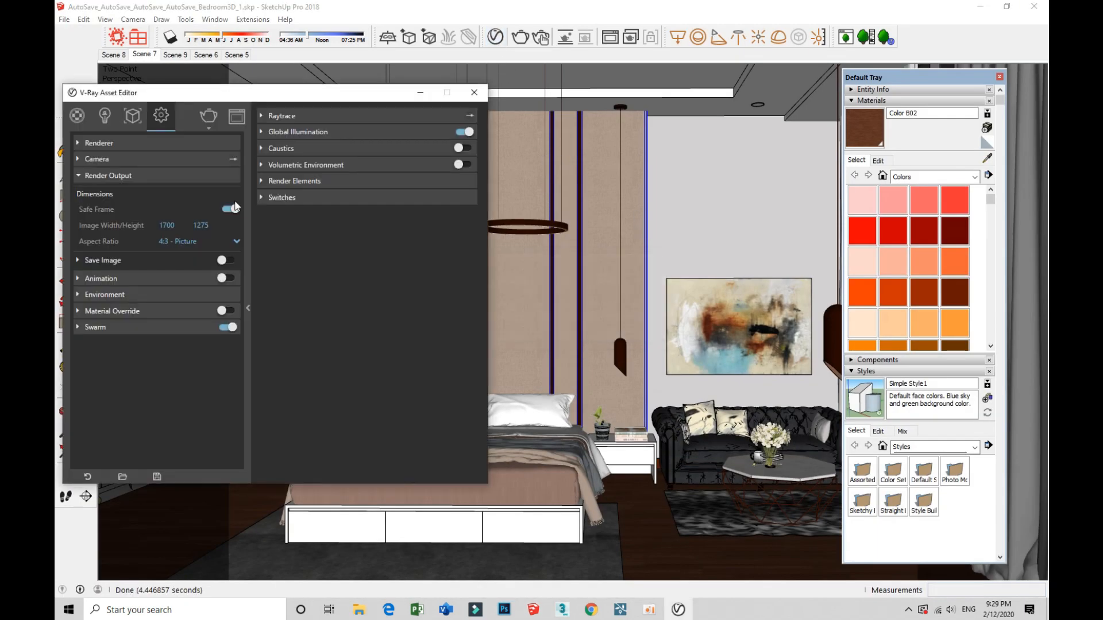
left_click_drag(278, 98, 426, 97)
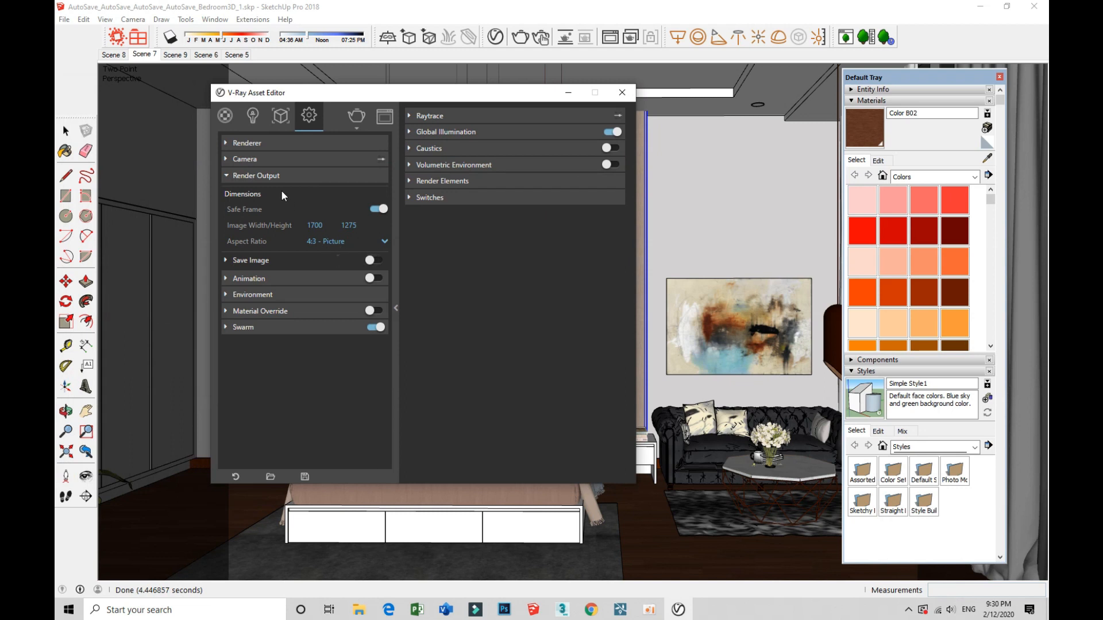
left_click(336, 242)
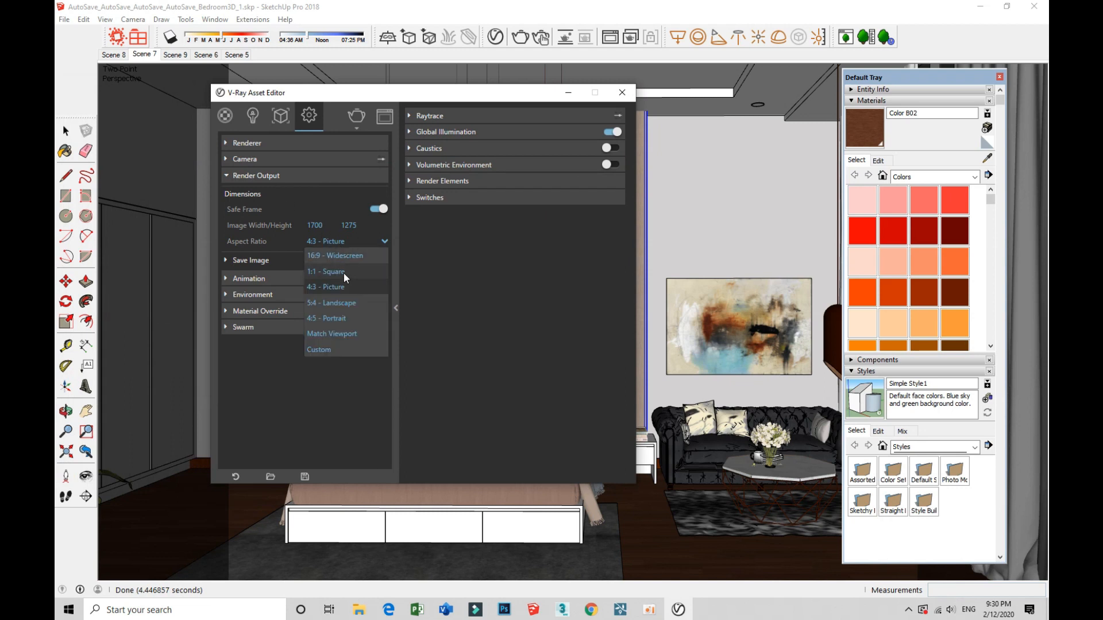
left_click(339, 272)
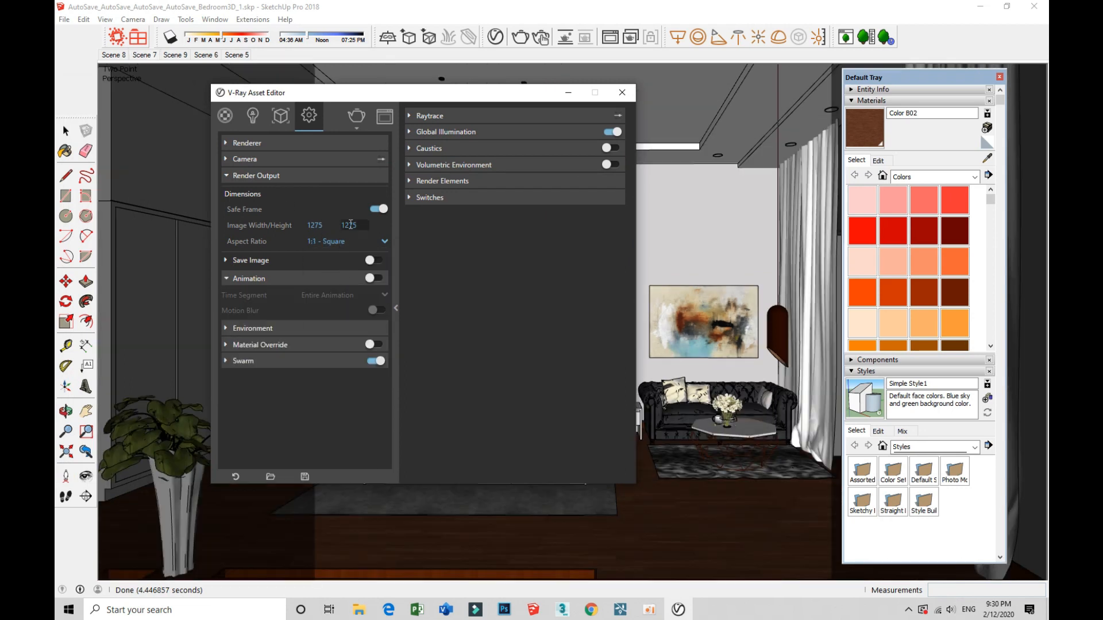
left_click(317, 226)
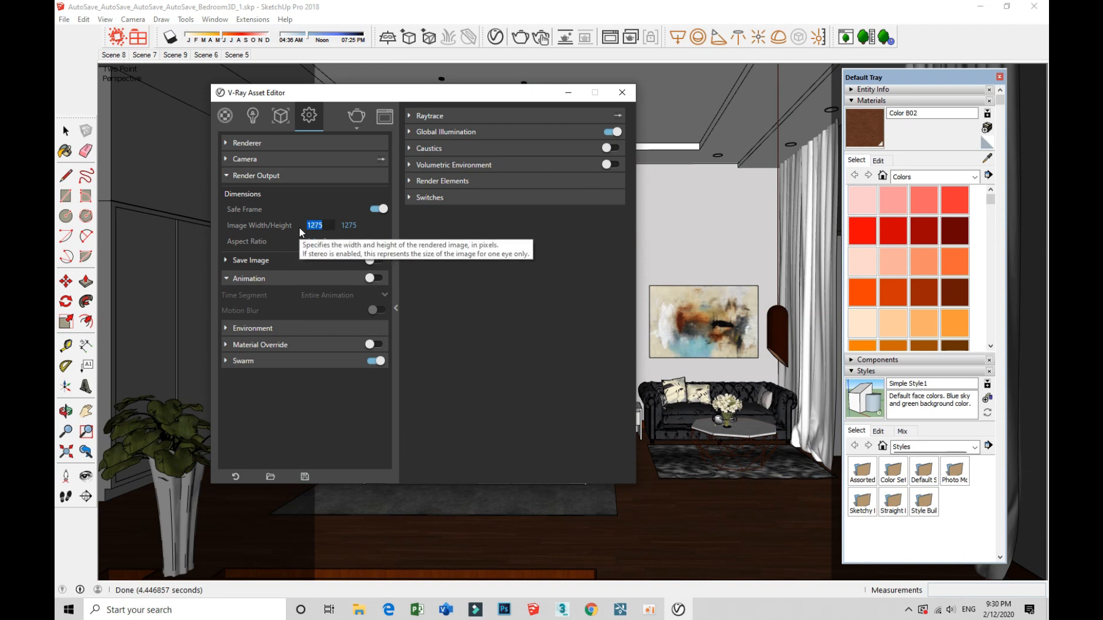
type("1700")
key("Return")
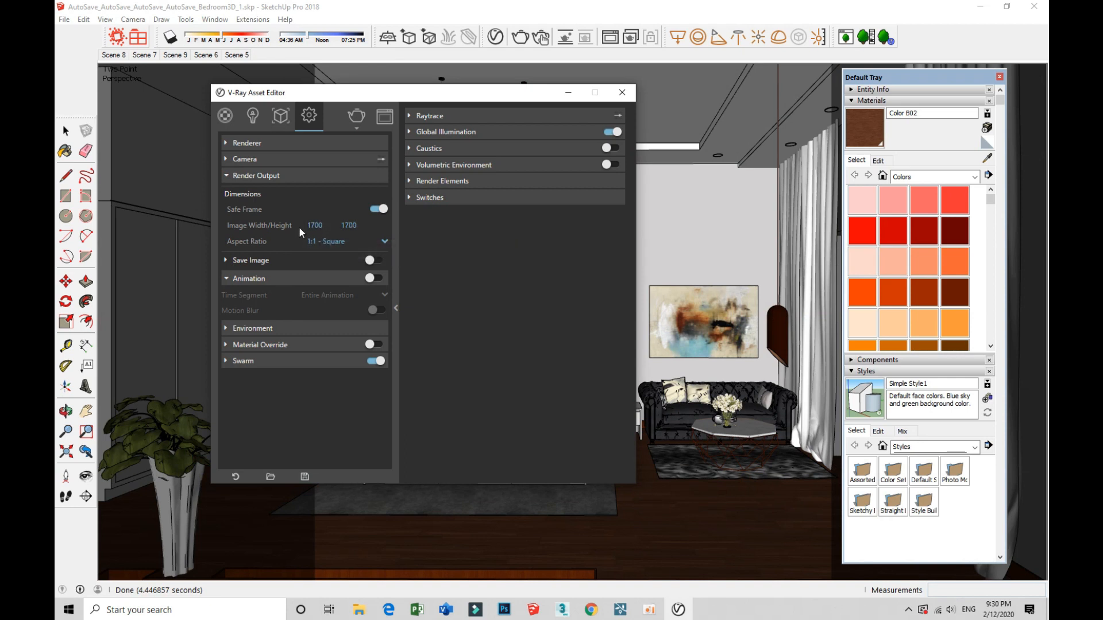
left_click(622, 93)
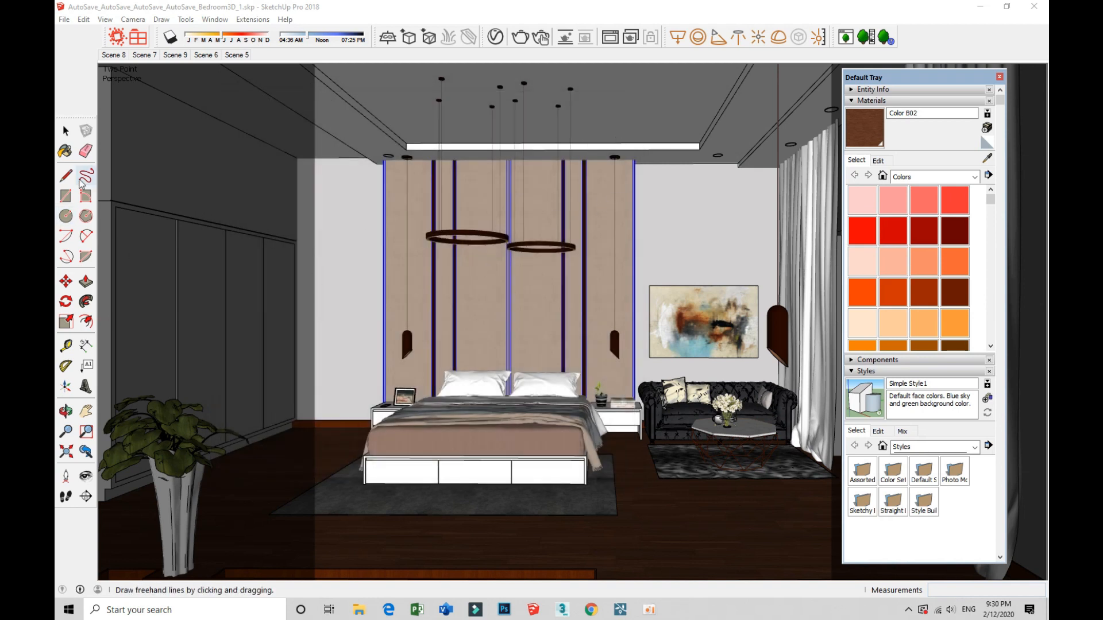
left_click(66, 131)
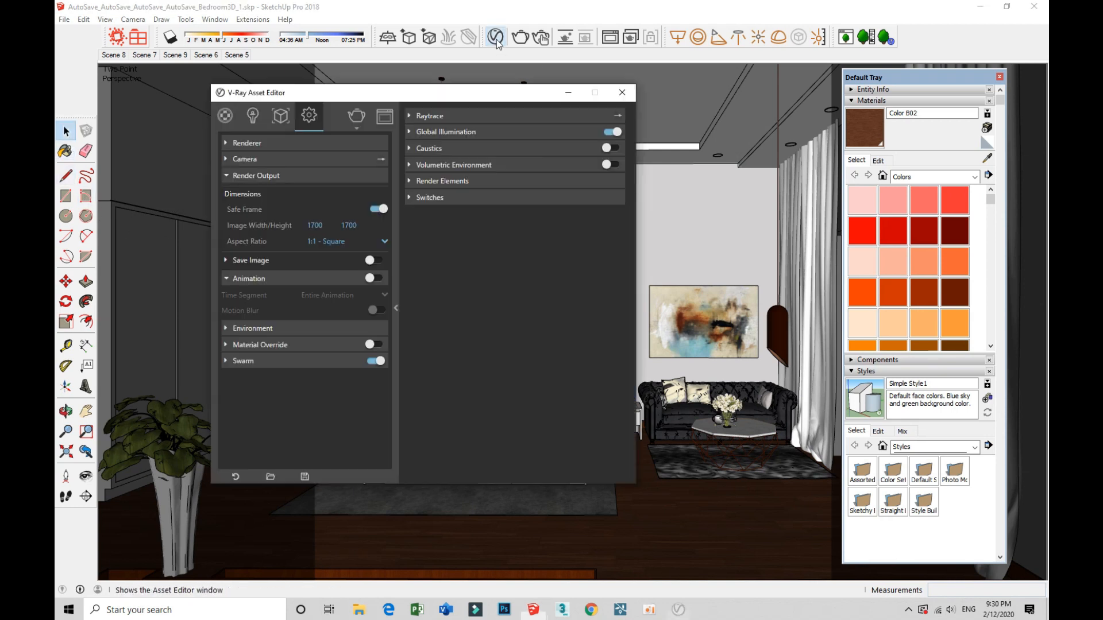
- Set the V-Ray render output to the 4:3 - Picture aspect ratio with an image width of 1980
left_click(350, 241)
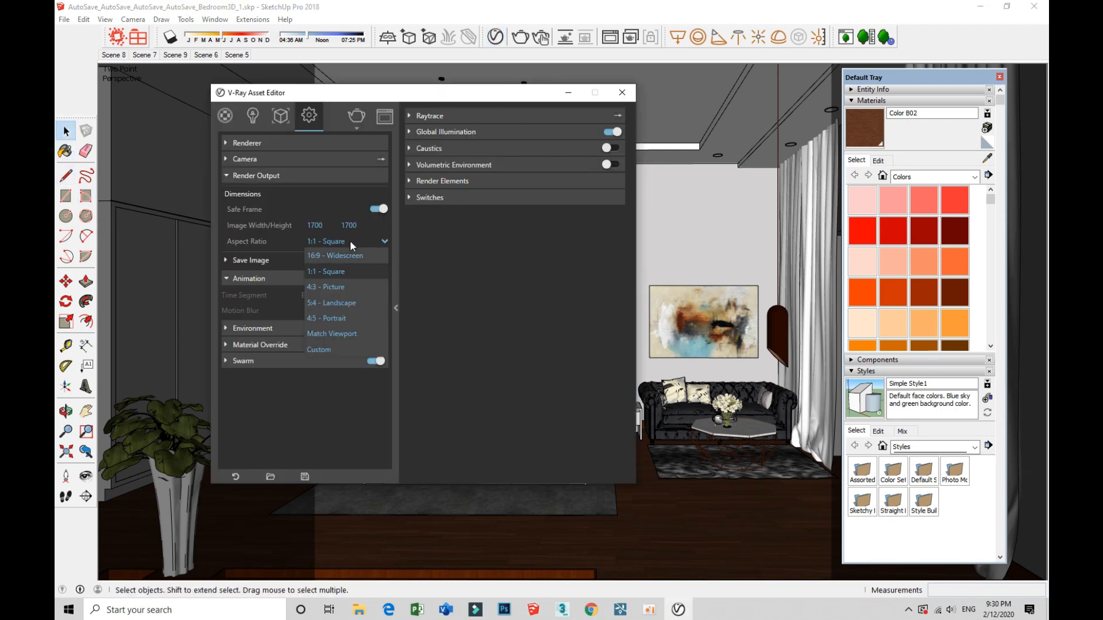
left_click(347, 283)
type("1")
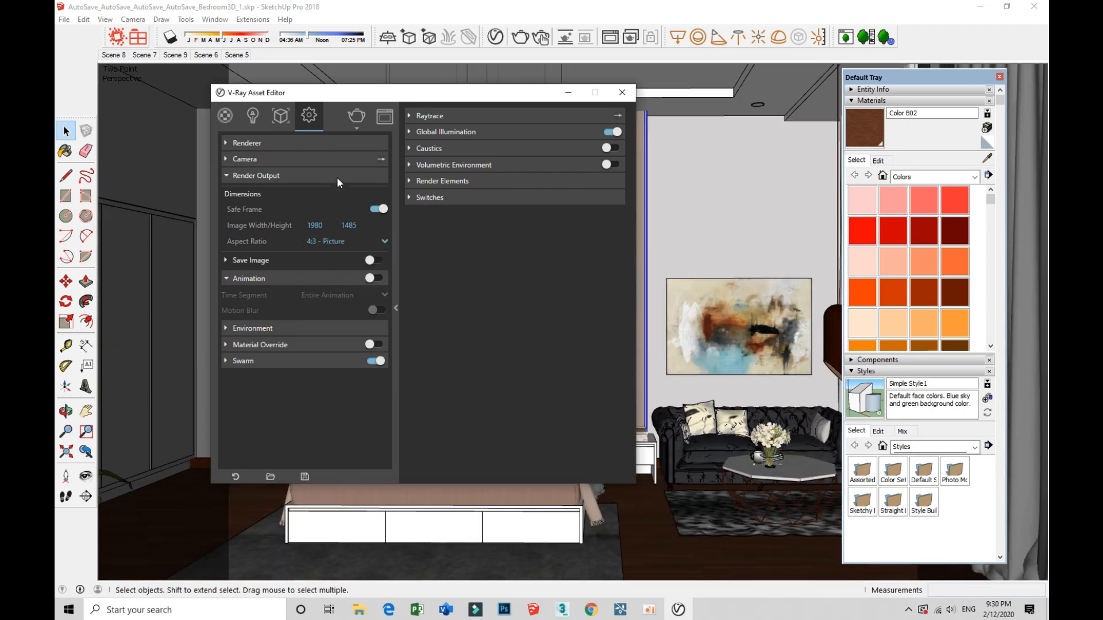
left_click(621, 93)
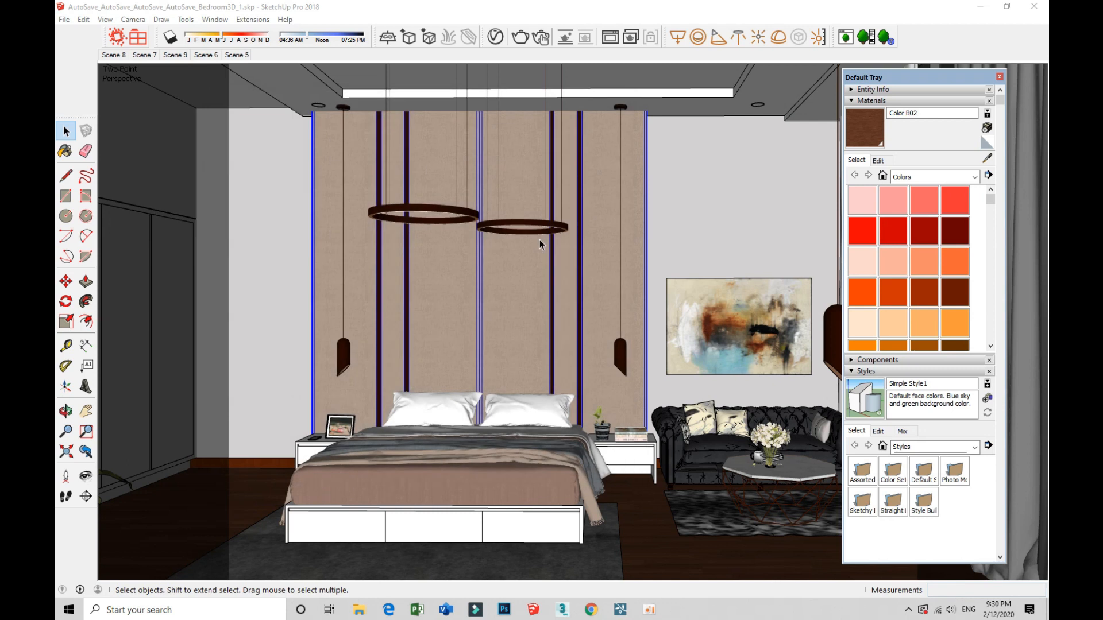
- Walk the camera back from the bed and return to the Scene 7 view
left_click(68, 496)
double_click(437, 382)
right_click(436, 382)
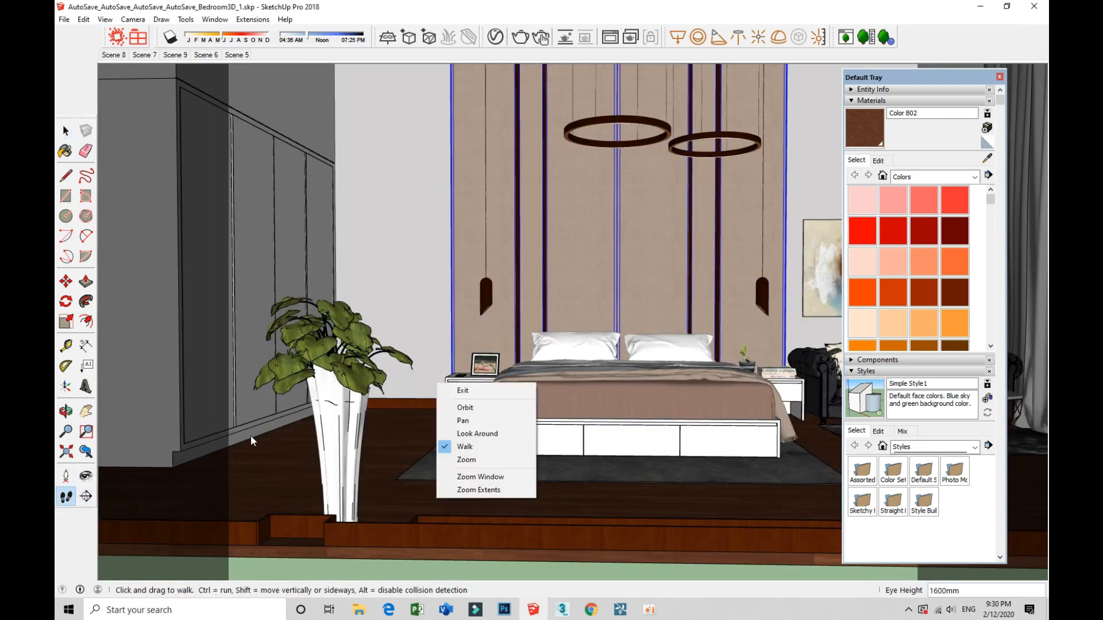
left_click(150, 55)
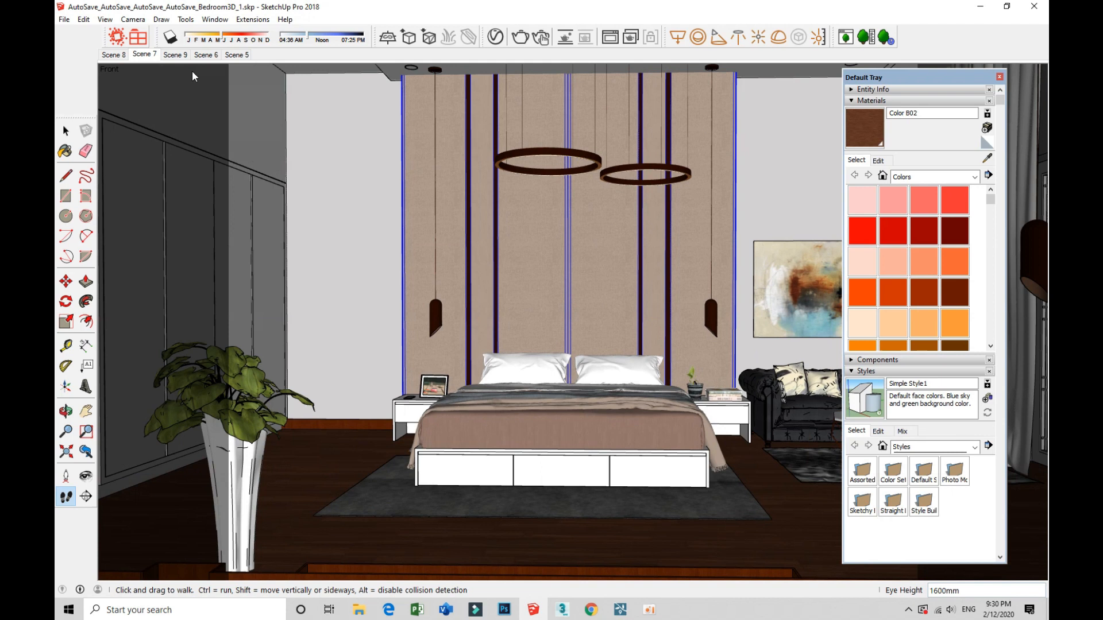
left_click_drag(942, 80, 917, 92)
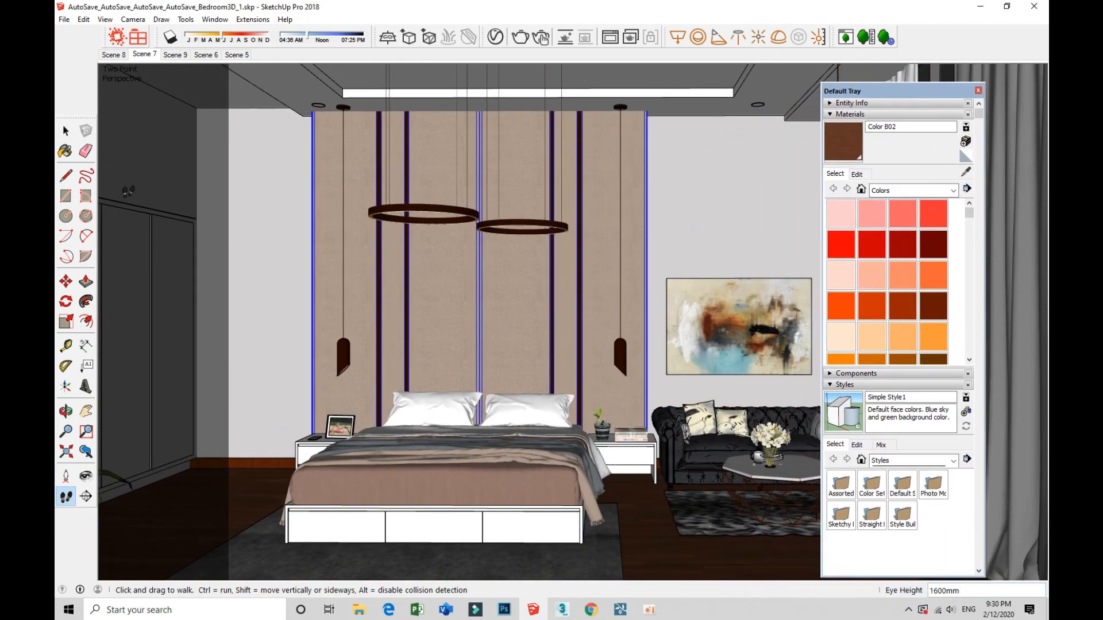
- Sample the wood floor's material beside the bed and open it in the V-Ray Asset Editor
left_click(65, 131)
middle_click_drag(517, 376, 635, 436)
scroll(668, 459, "up", 3)
left_click(941, 216)
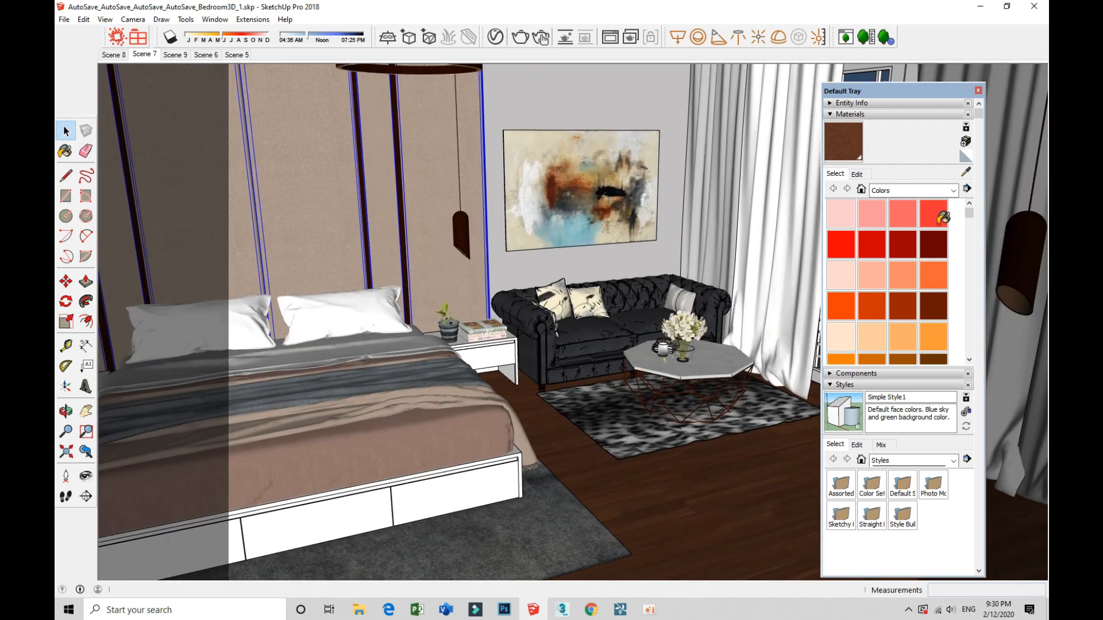
left_click(966, 172)
left_click(706, 506)
scroll(675, 252, "up", 2)
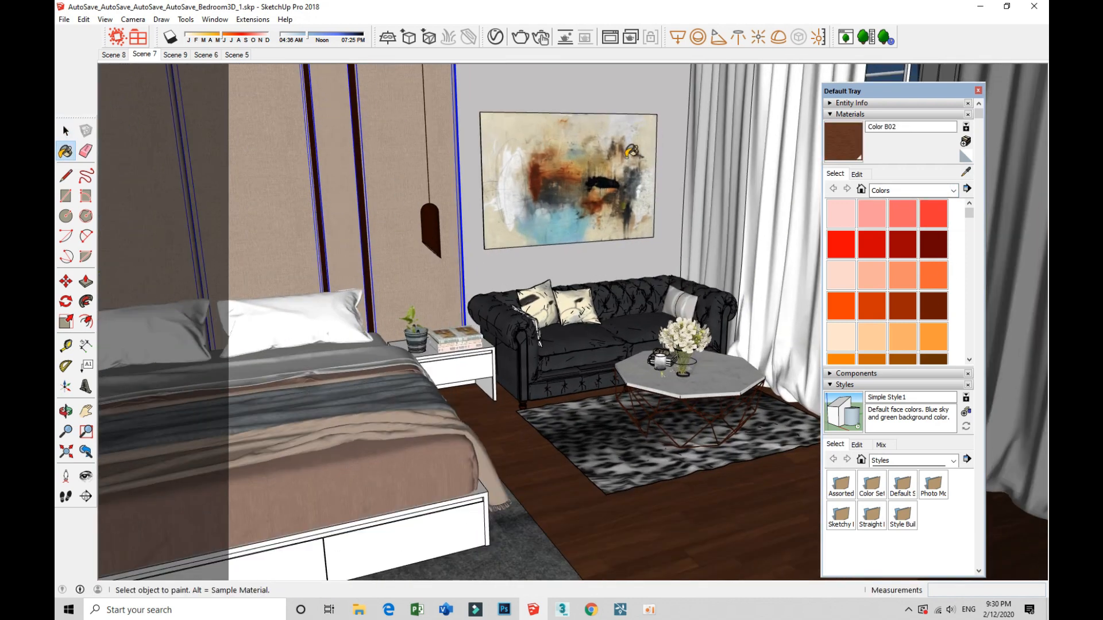
left_click(495, 37)
- Darken the floor material's Reflection Color and set its Reflection Glossiness to 0.89
left_click(530, 216)
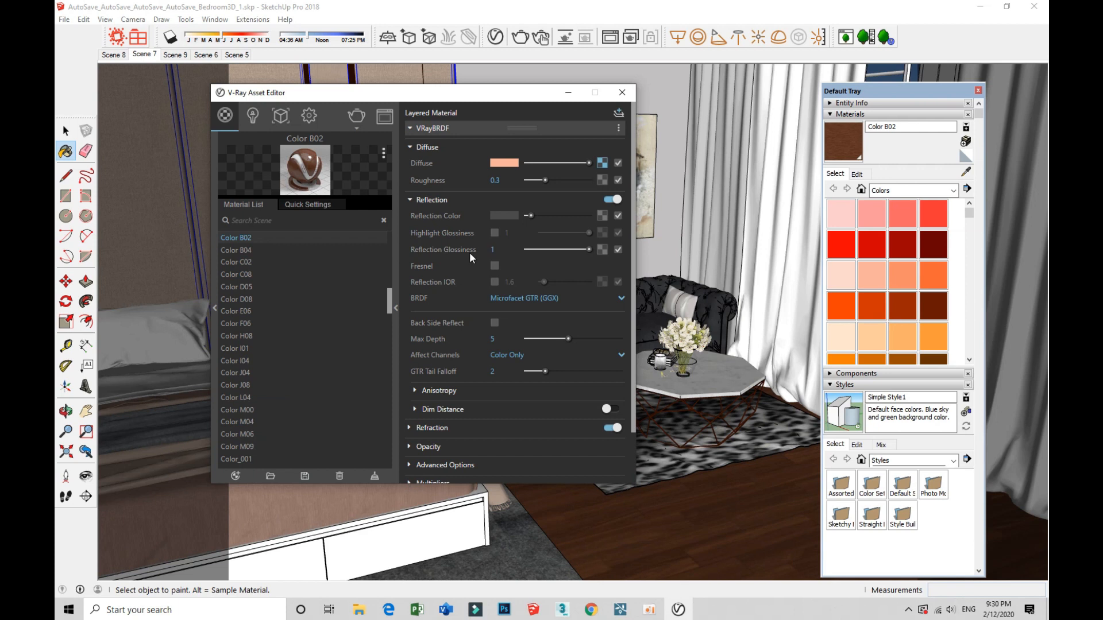
double_click(498, 251)
key("BackSpace")
double_click(499, 252)
type("0.89")
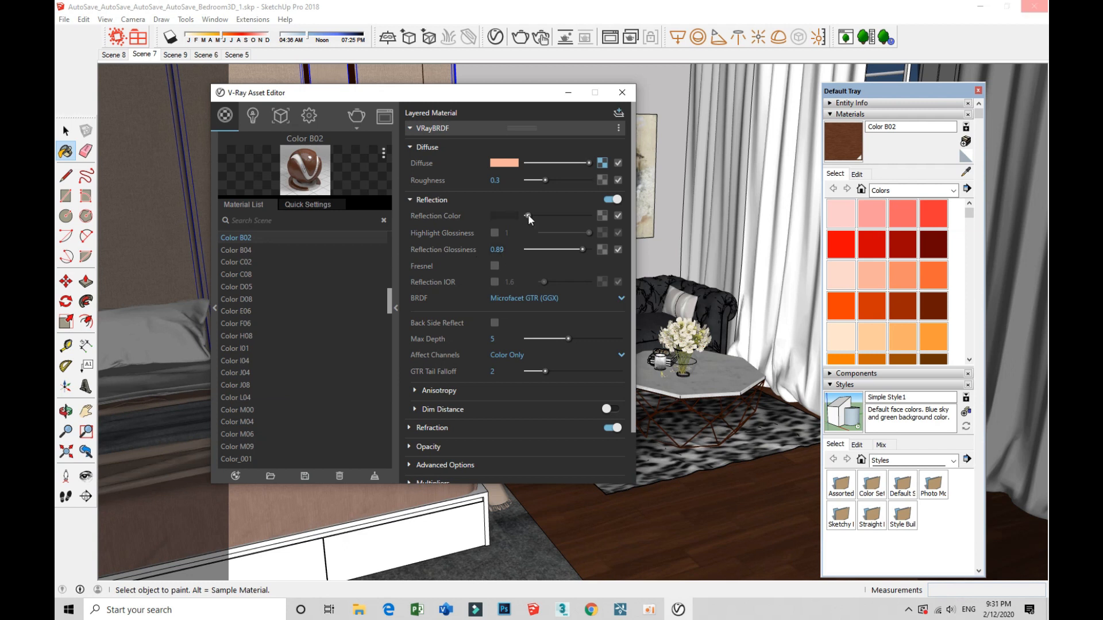
- Enable Fresnel for the floor material, fine-tune its dark Reflection Color, and close the Asset Editor
left_click(494, 232)
left_click(494, 233)
right_click(68, 131)
left_click(530, 216)
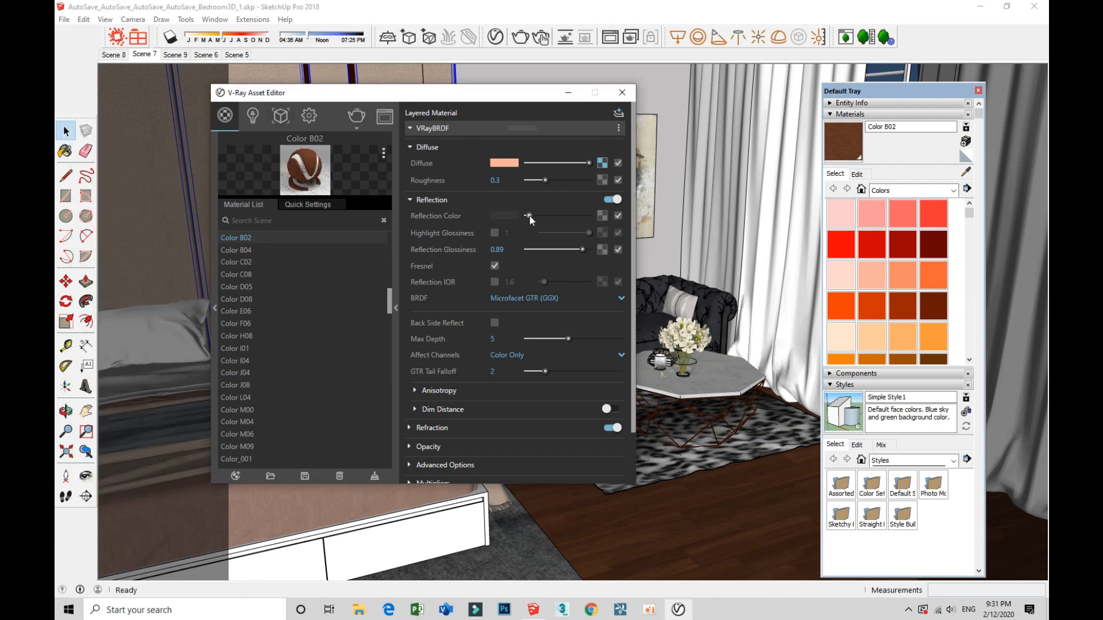
left_click(623, 92)
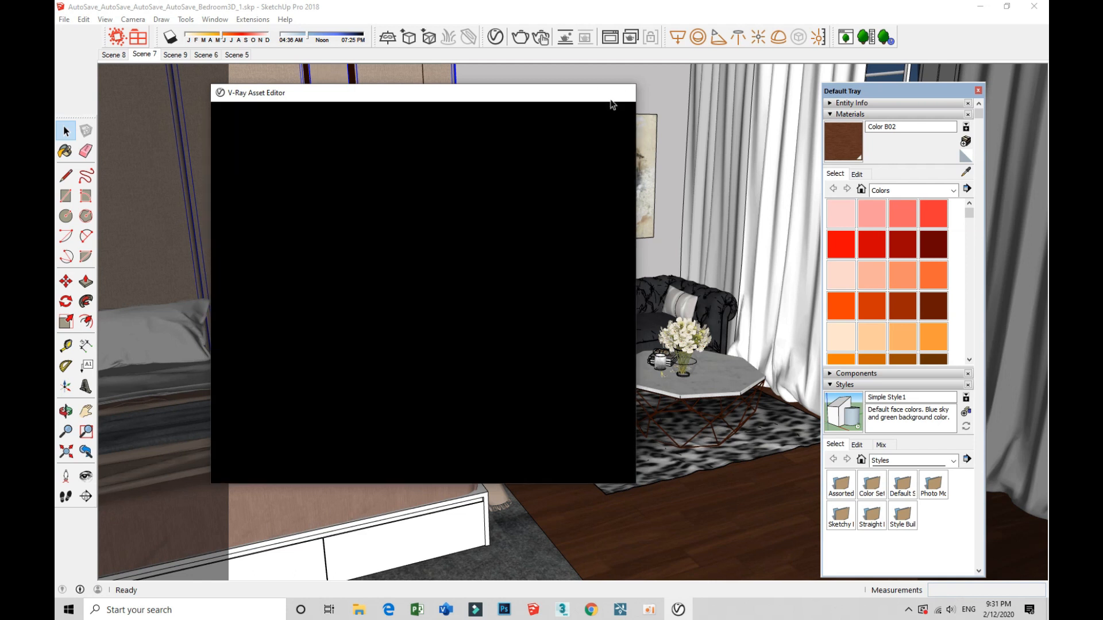
- Paint the wall behind the sofa with the yellow Color E03 inside its group, and leave the group
left_click_drag(582, 391, 523, 342, "shift")
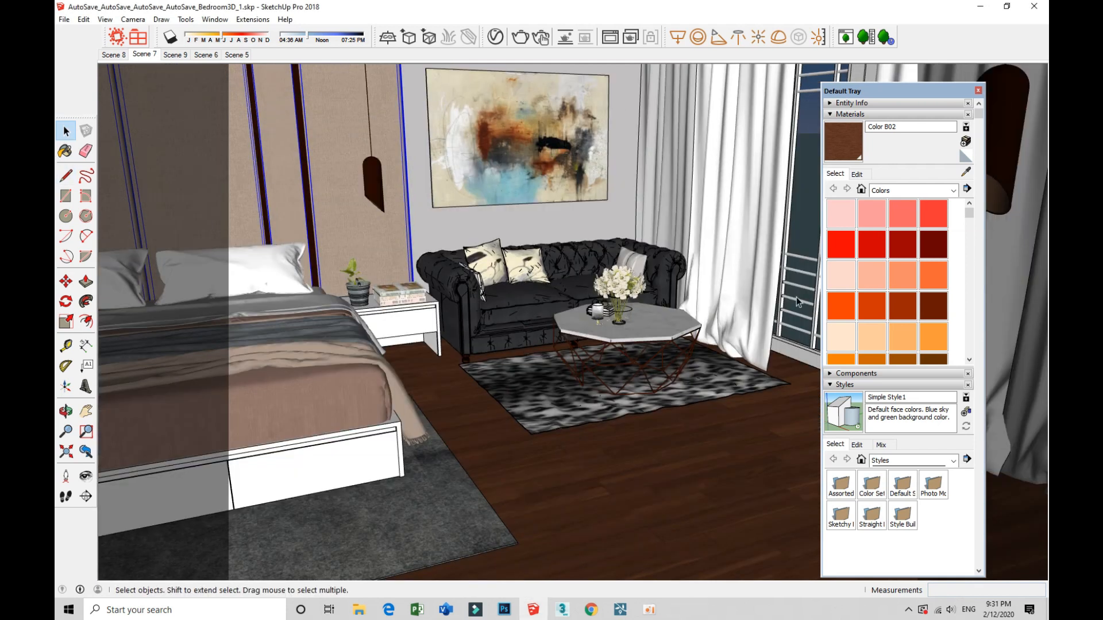
scroll(797, 298, "up", 1)
left_click(940, 215)
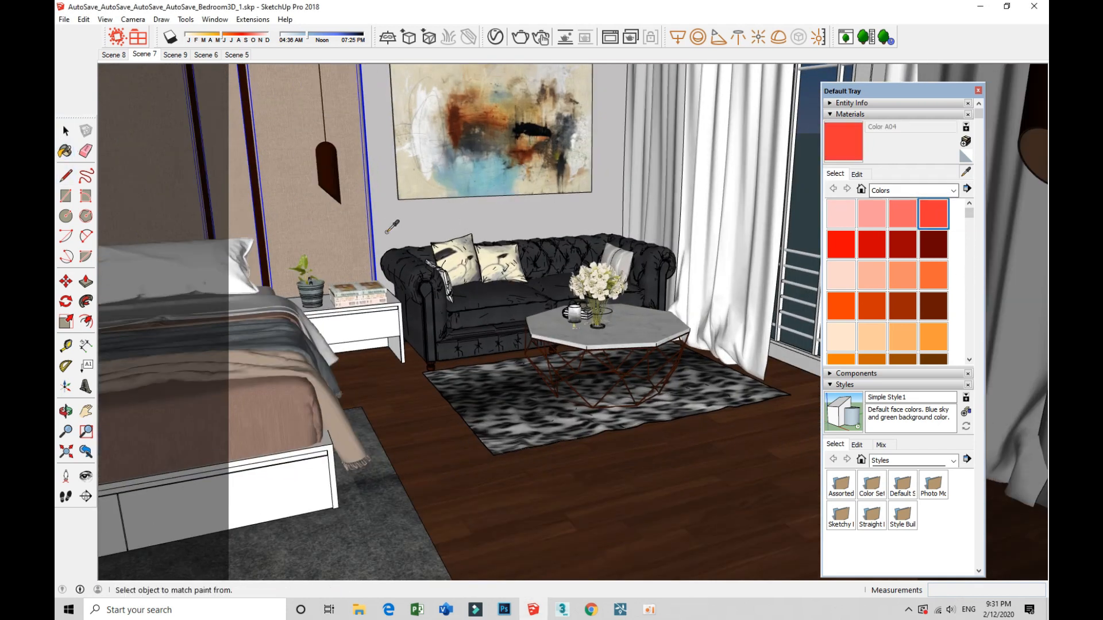
middle_click_drag(439, 213, 494, 281, "shift")
key("space")
scroll(489, 286, "down", 2)
double_click(488, 286)
left_click(488, 285)
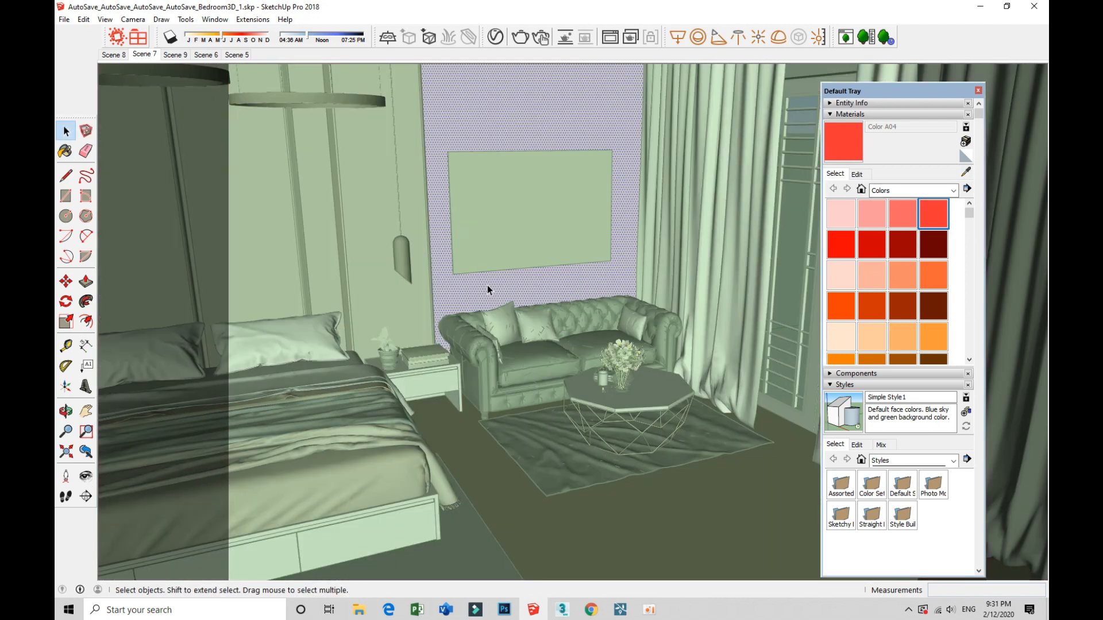
scroll(553, 287, "up", 3)
scroll(888, 293, "down", 4)
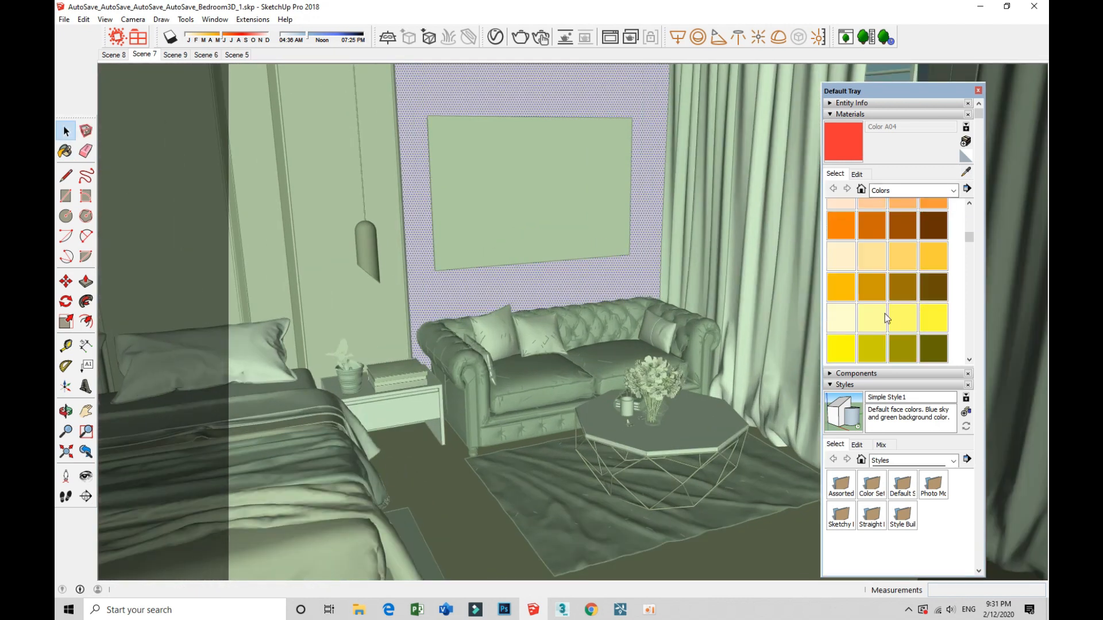
left_click(903, 317)
right_click(647, 197)
left_click(653, 171)
left_click(652, 171)
mouse_move(651, 172)
middle_mouse_down()
mouse_move(635, 180)
mouse_move(641, 187)
middle_mouse_up()
scroll(641, 188, "down", 4)
key("space")
middle_click_drag(502, 258, 451, 241)
left_click(453, 484)
middle_click_drag(394, 266, 437, 307)
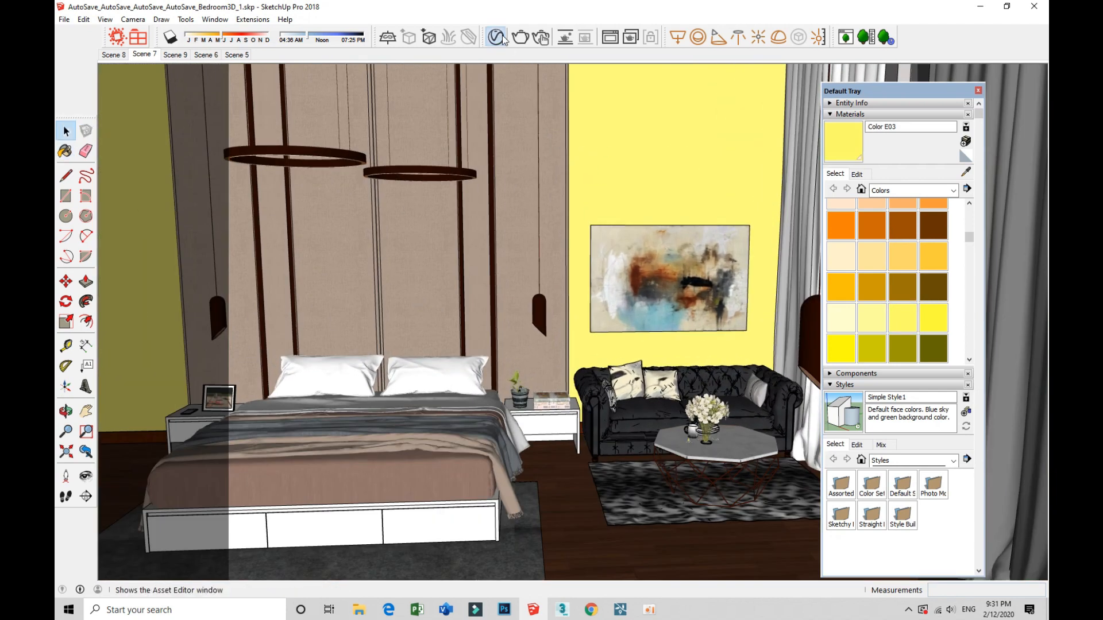
- Start a Bitmap texture for Color E03 in the V-Ray Asset Editor and browse to E:\Texture\Stone n road
left_click(496, 37)
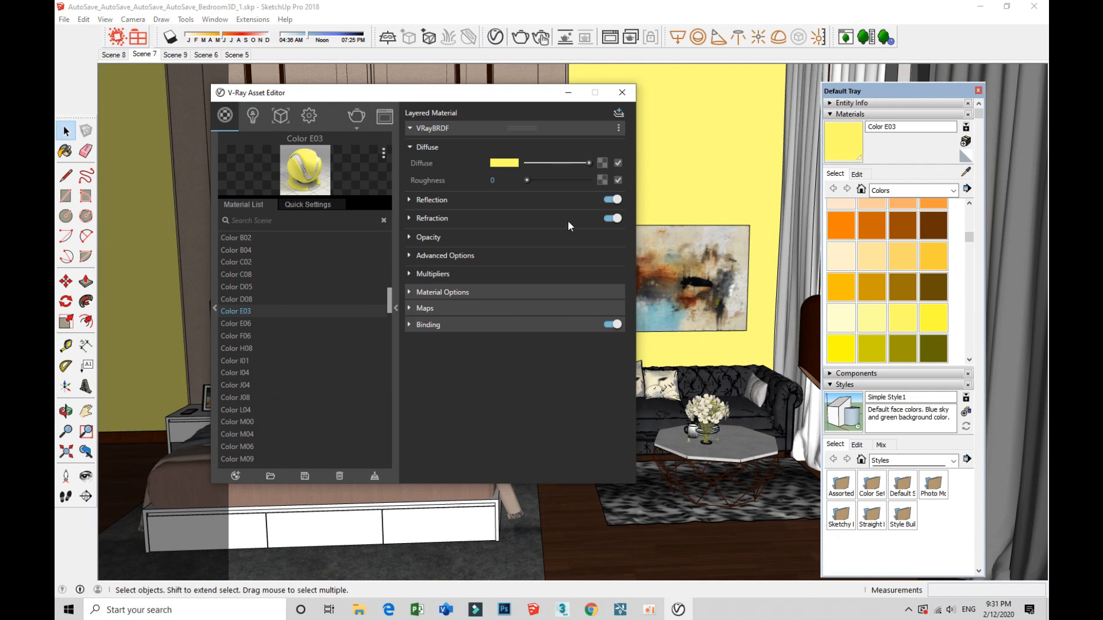
left_click(603, 178)
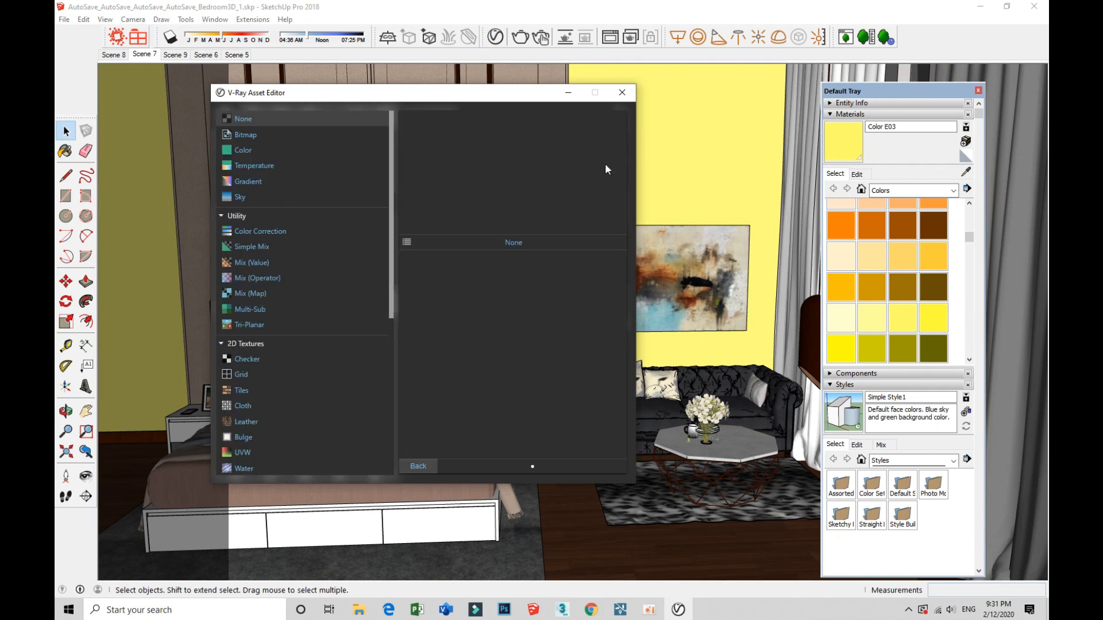
left_click(246, 134)
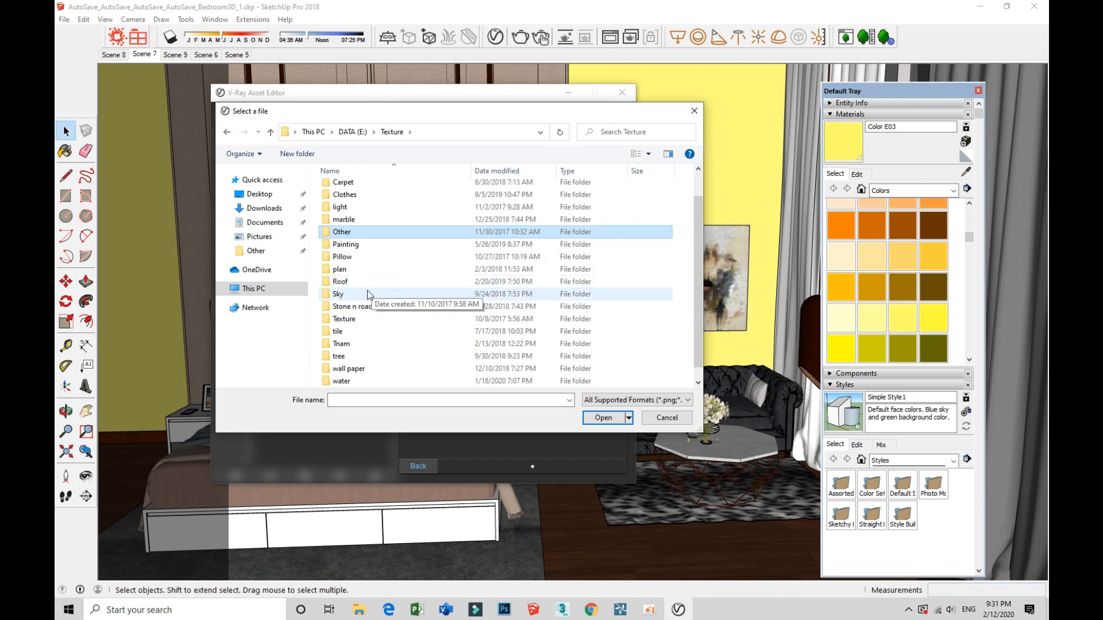
left_click(344, 319)
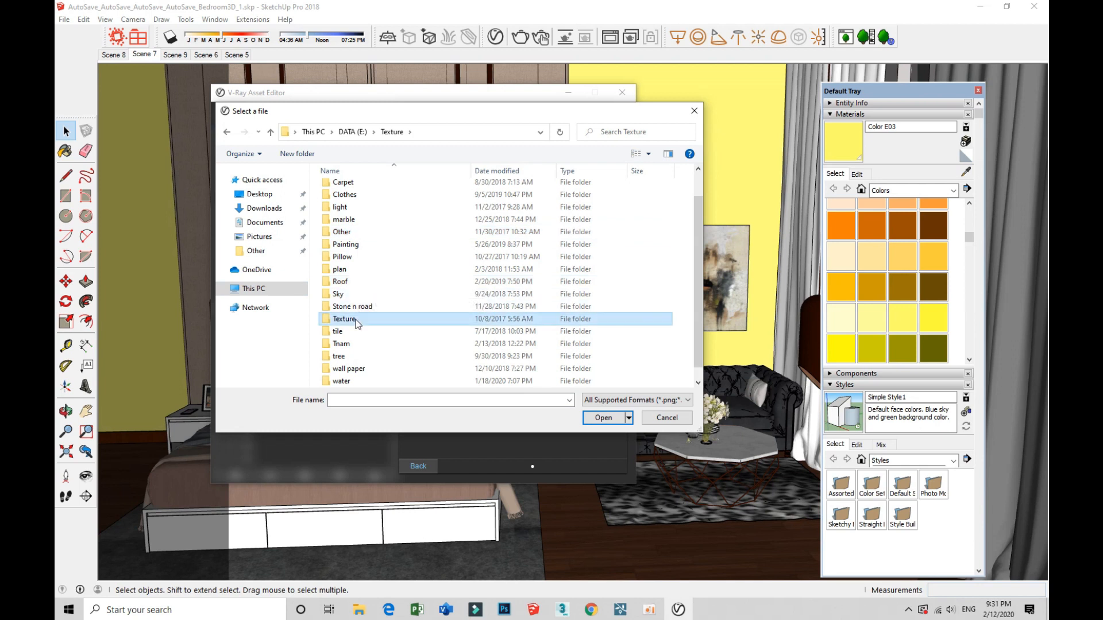
left_click(227, 134)
double_click(383, 375)
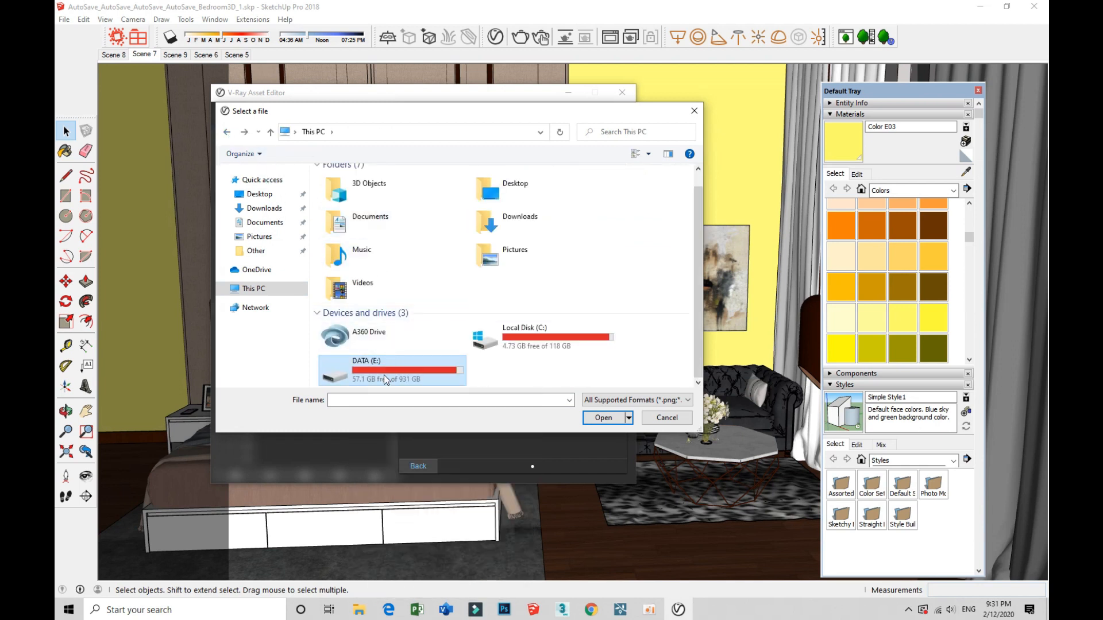
double_click(357, 278)
right_click(353, 265)
left_click(352, 253)
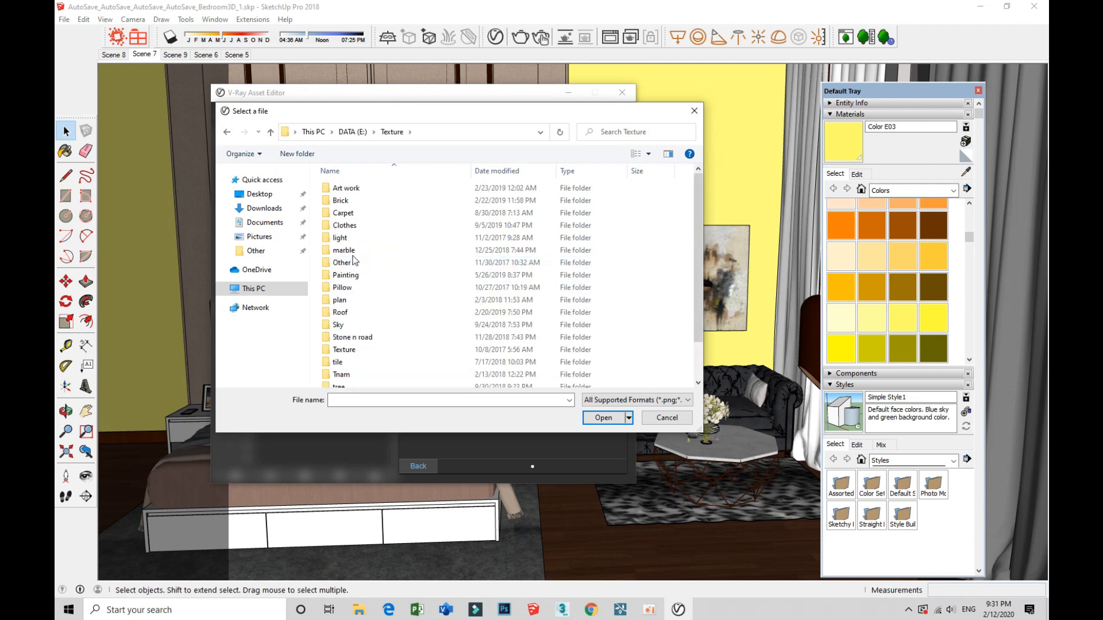
key("s")
double_click(356, 338)
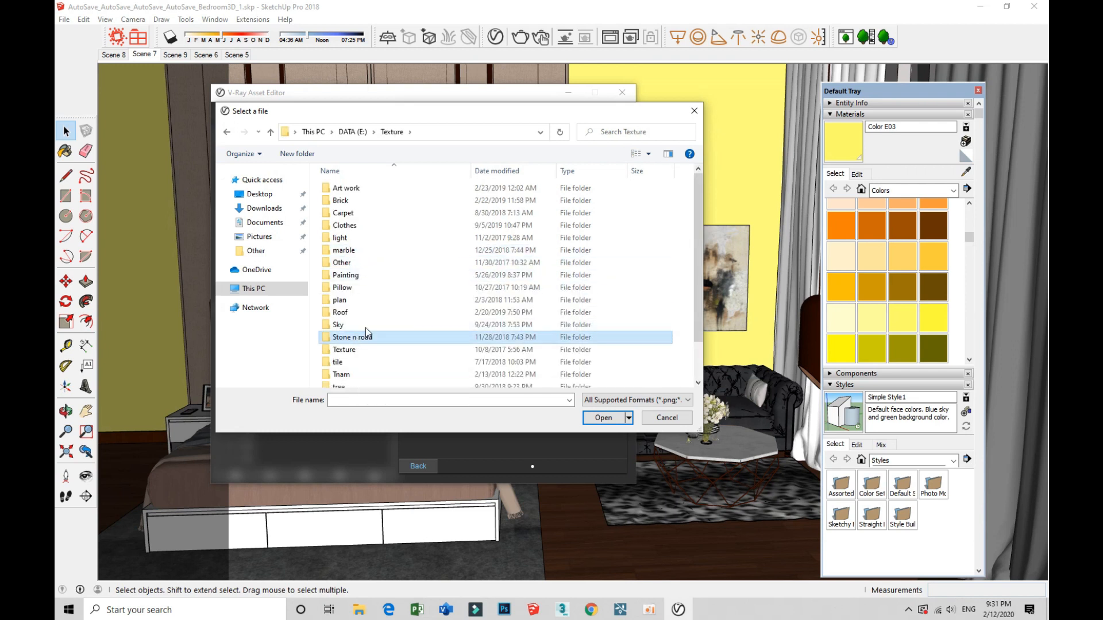
- Load the dark grey concrete image fad7dafb8bdeccbea519308be48b0ed7.jpg as the wall material's diffuse texture and return to the material settings
scroll(510, 216, "down", 1)
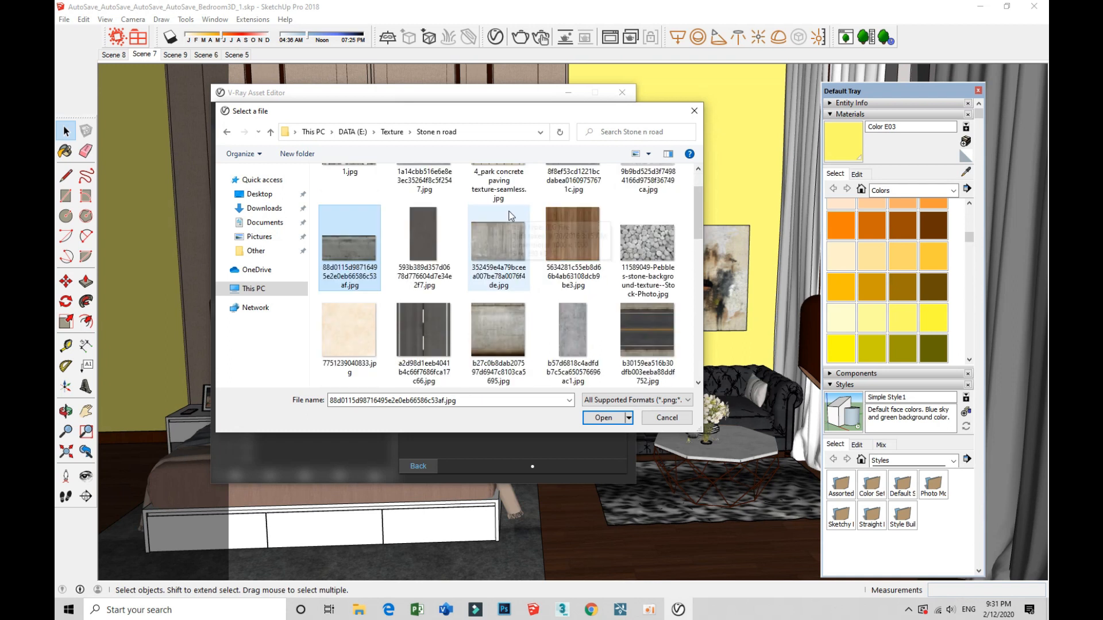
scroll(510, 216, "down", 3)
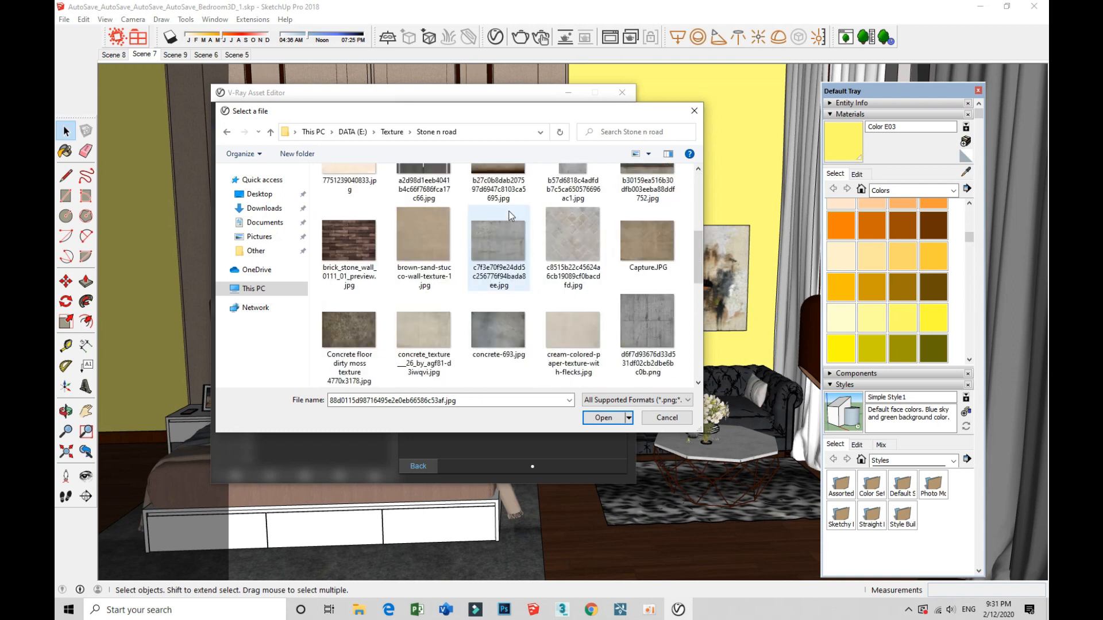
scroll(510, 215, "down", 1)
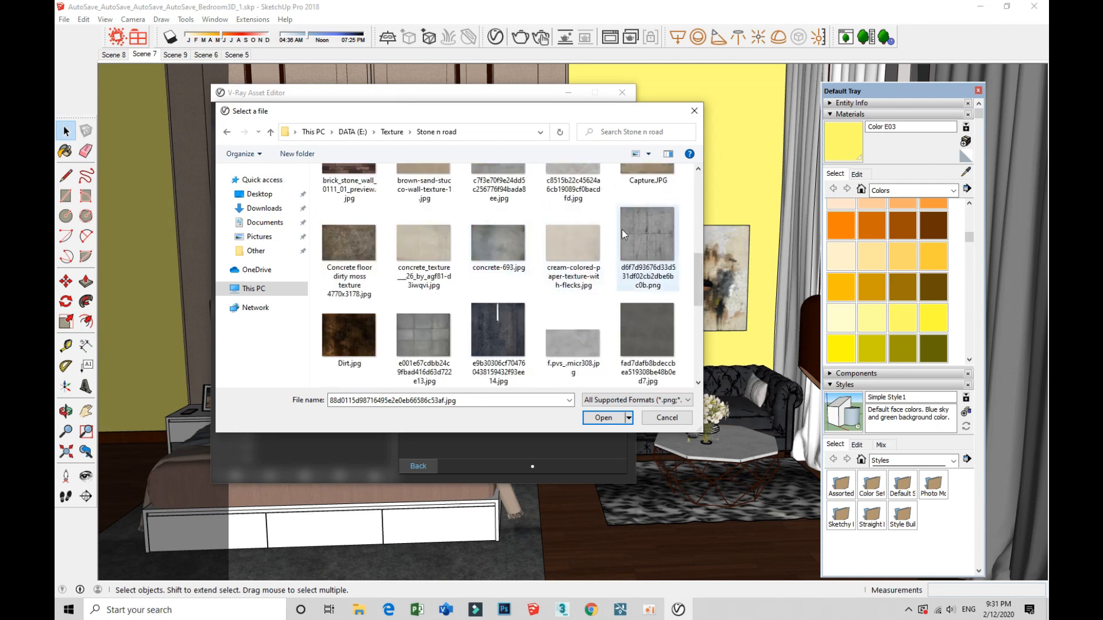
scroll(647, 232, "down", 1)
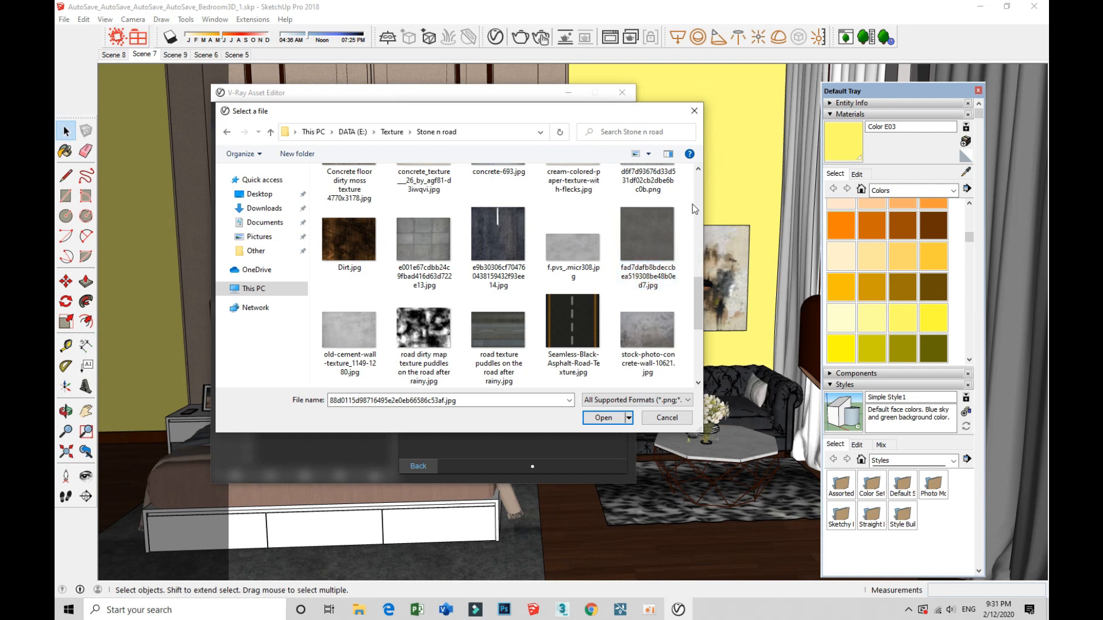
double_click(647, 232)
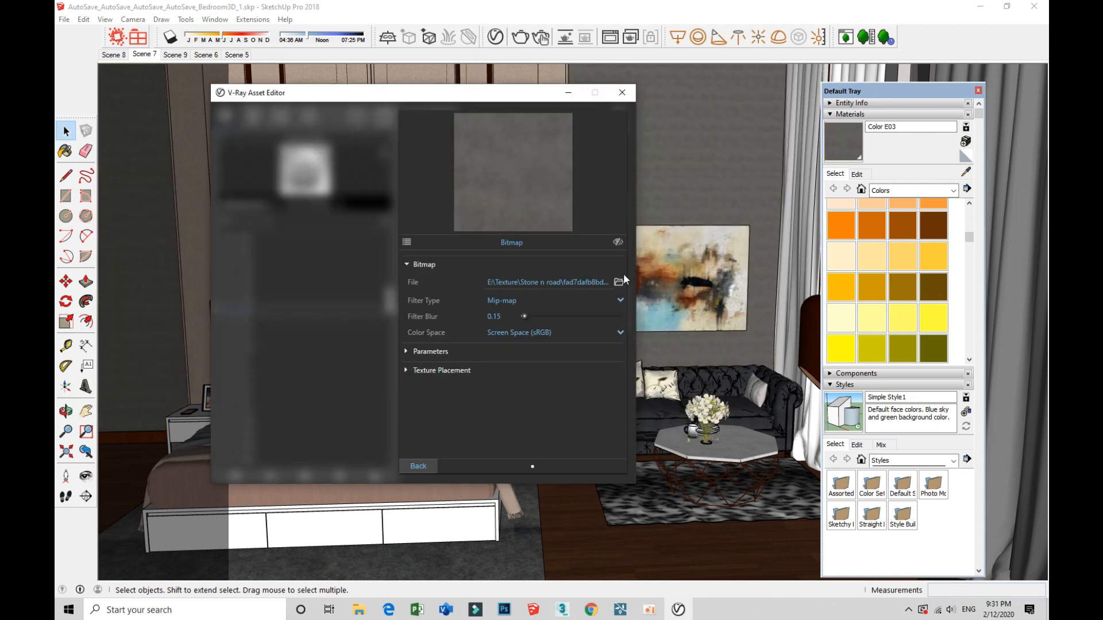
left_click(422, 466)
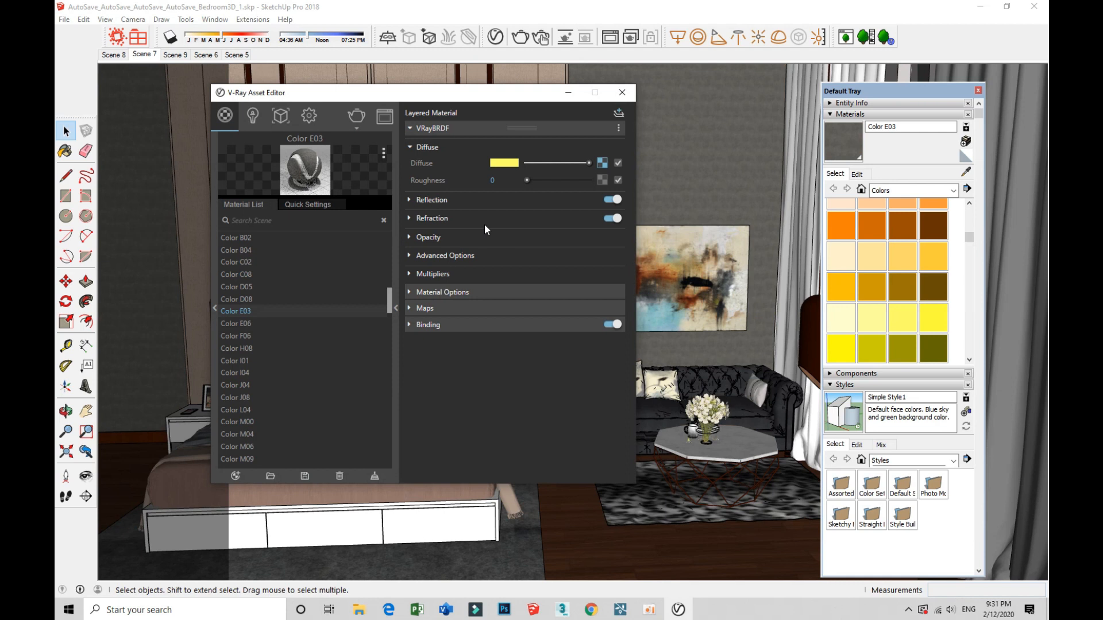
- Enable Bump Map on the wall material, paste a copy of the diffuse texture into it, and set its Amount to 1.5
right_click(601, 164)
left_click(613, 174)
left_click(436, 308)
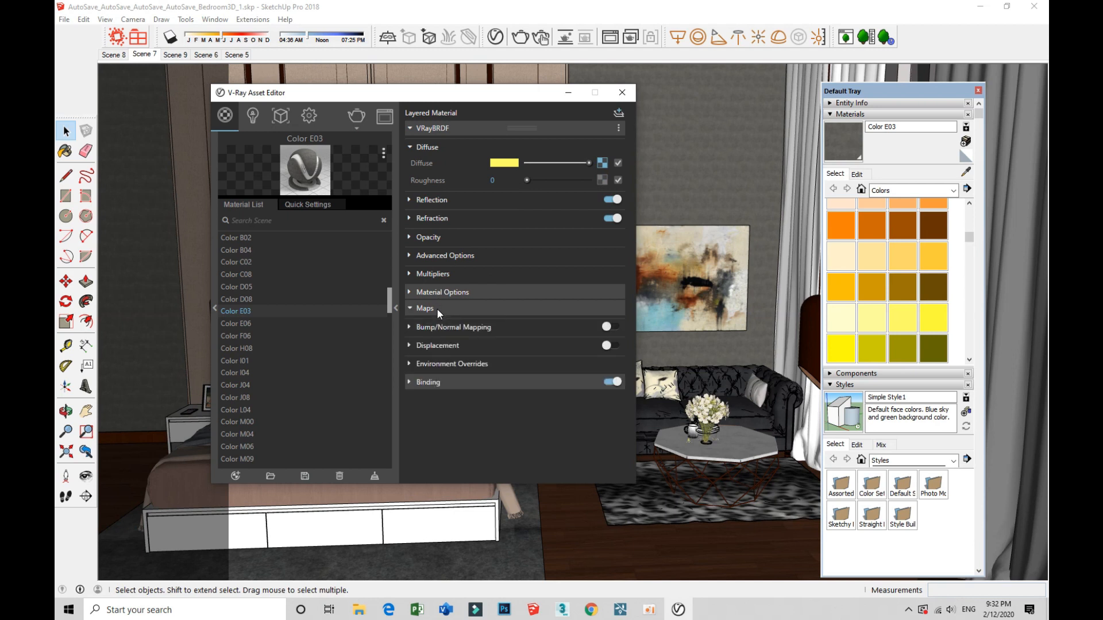
left_click(515, 327)
left_click(609, 327)
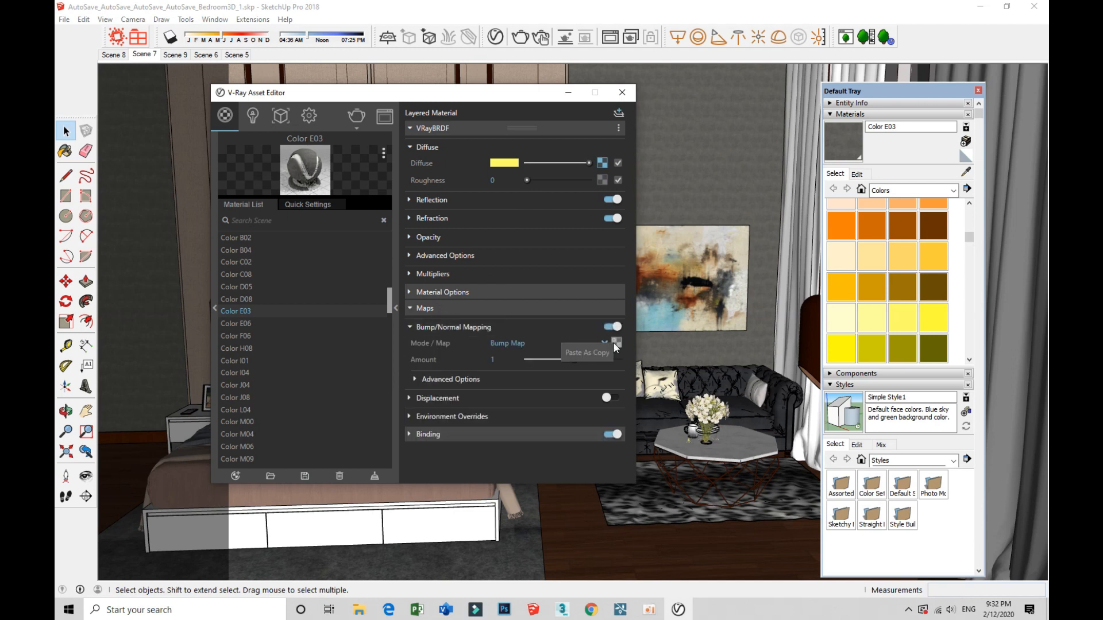
double_click(497, 360)
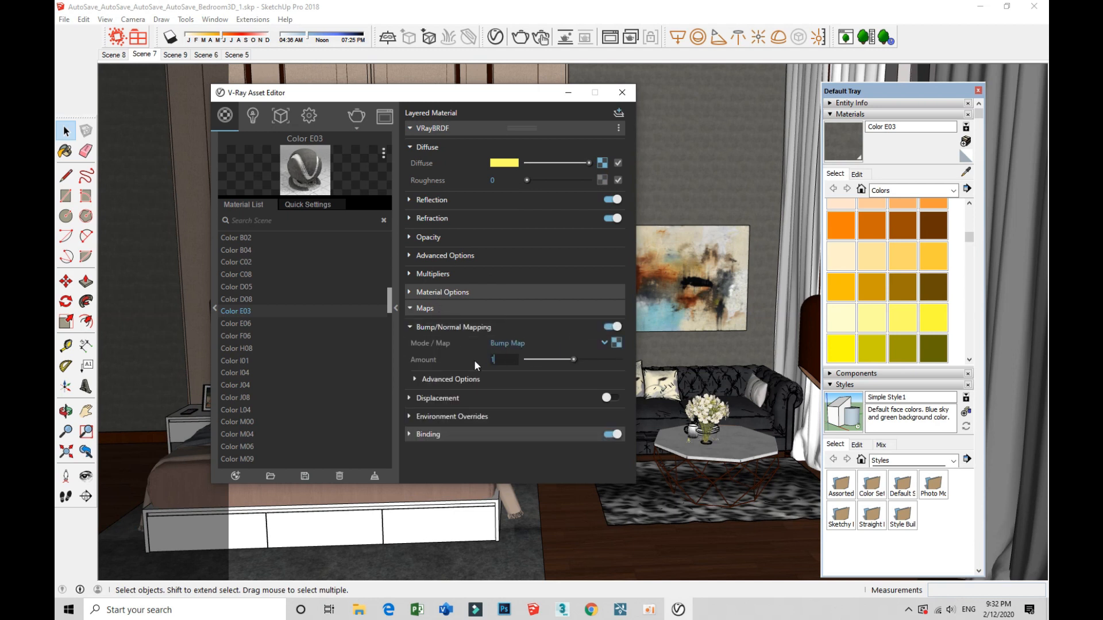
double_click(494, 360)
type("1.5")
key("Return")
- Set the wall material's Reflection Glossiness to 0.8 and close the Asset Editor
left_click(450, 201)
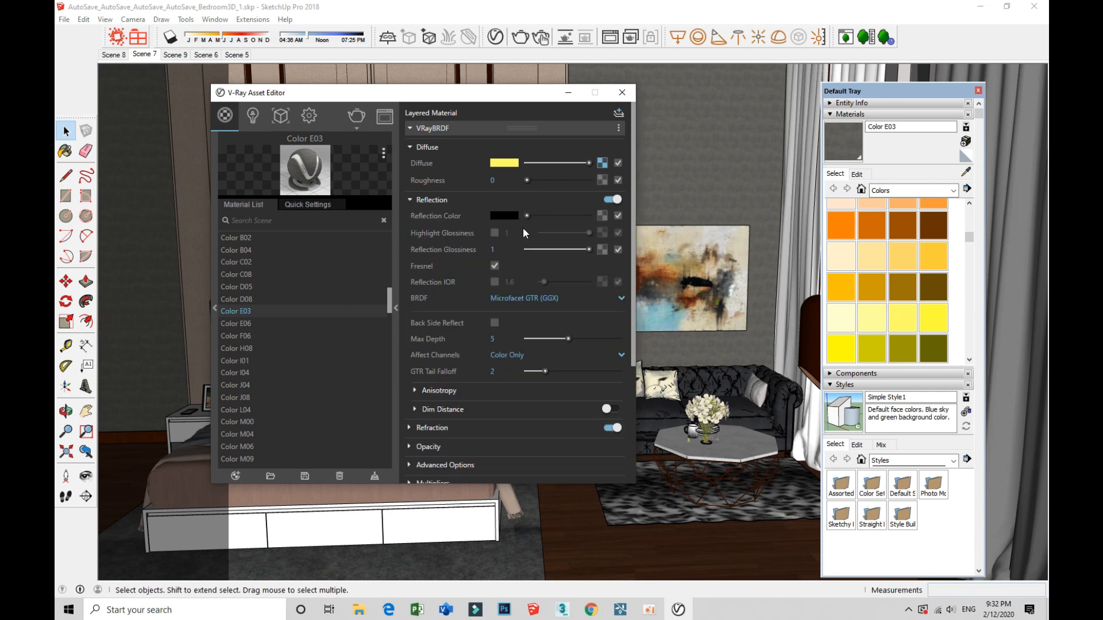
double_click(493, 249)
type("0.8")
key("Return")
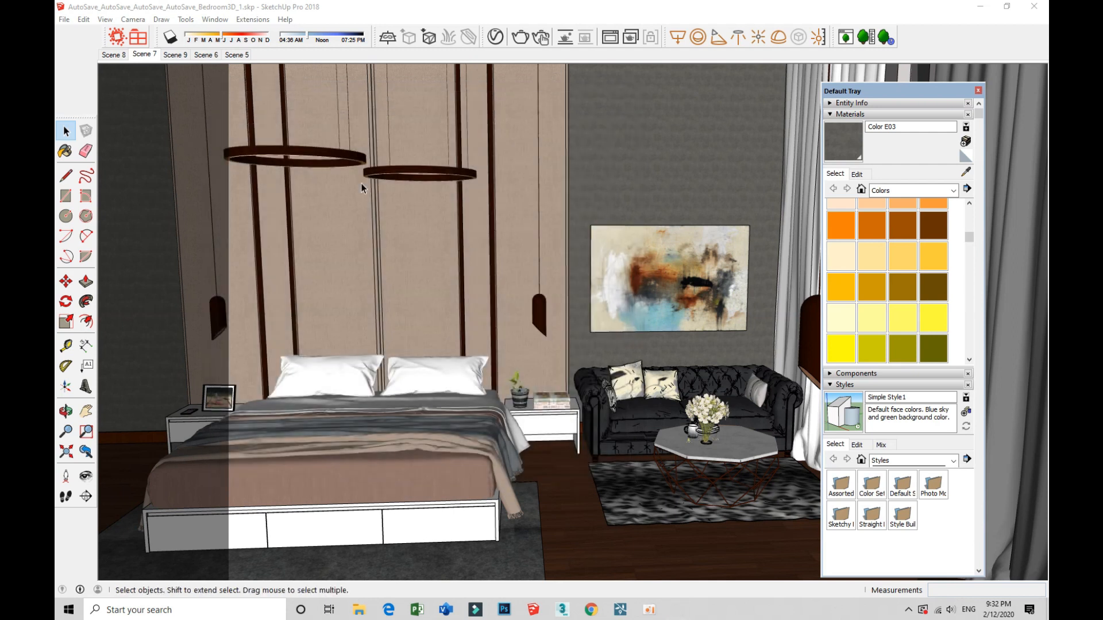
- Set the concrete wall material's texture size to 1500 mm by 1500 mm
left_click(857, 174)
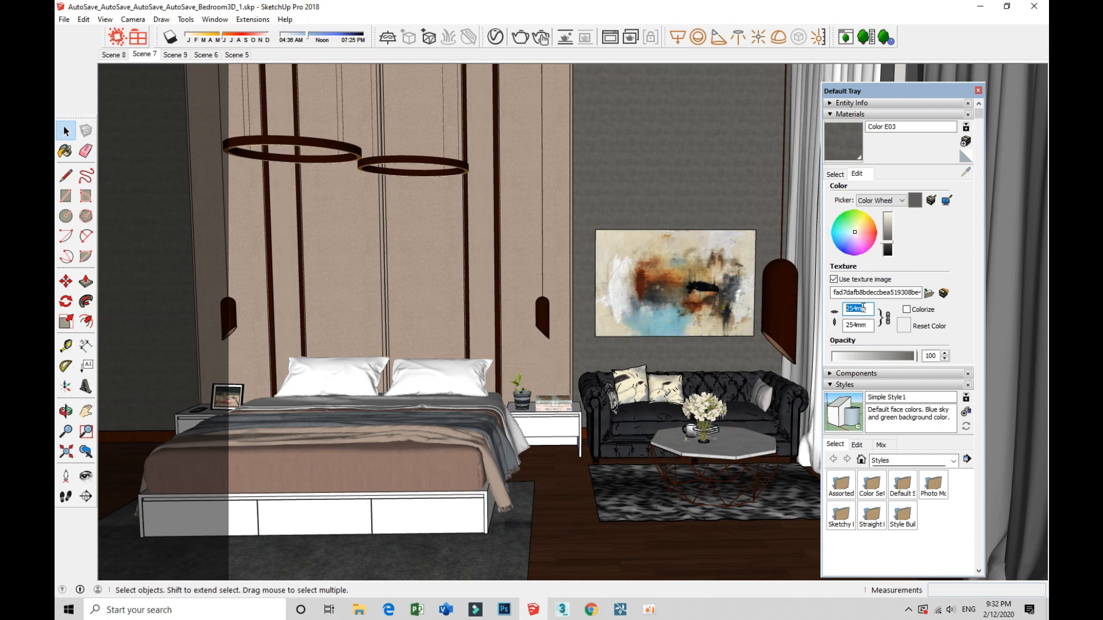
left_click_drag(866, 309, 814, 313)
type("800")
type("1500")
- Inside the ceiling group, Push/Pull the recess's sofa-side face inward to line up with the bed's backdrop panel edge
mouse_move(676, 271)
middle_mouse_down()
mouse_move(657, 265)
mouse_move(678, 293)
middle_mouse_up()
scroll(678, 268, "down", 5)
mouse_move(668, 187)
middle_mouse_down()
mouse_move(625, 197)
mouse_move(647, 217)
mouse_move(716, 199)
mouse_move(591, 197)
middle_mouse_up()
scroll(629, 194, "up", 3)
right_click(670, 206)
left_click(663, 206)
double_click(664, 209)
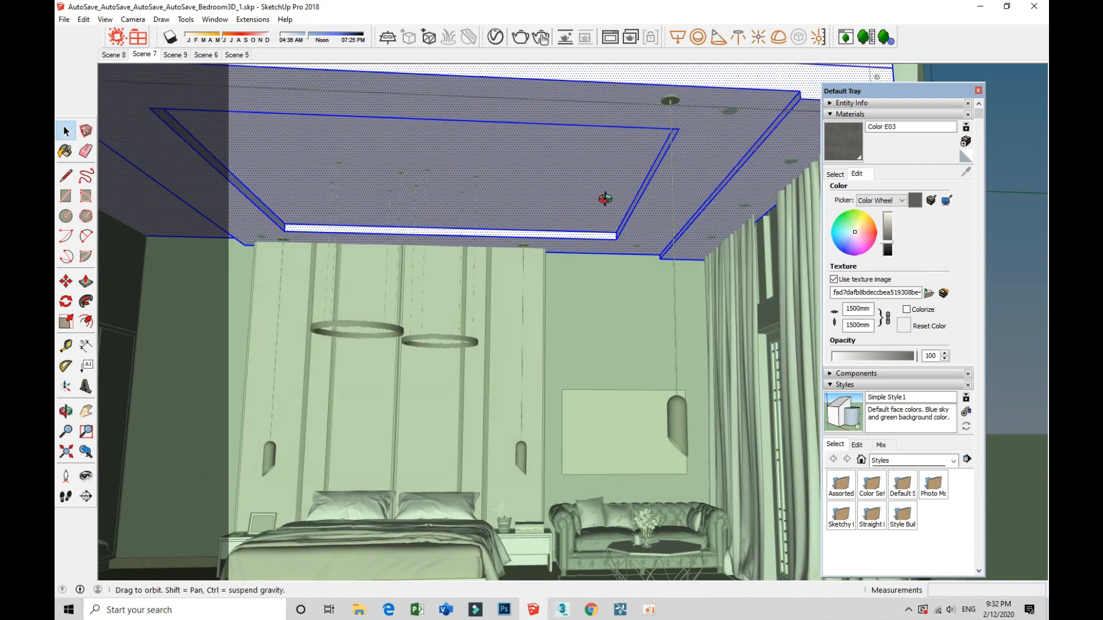
middle_click_drag(656, 209, 709, 239)
left_click(676, 195)
key("p")
left_click(652, 190)
middle_click_drag(647, 190, 580, 216)
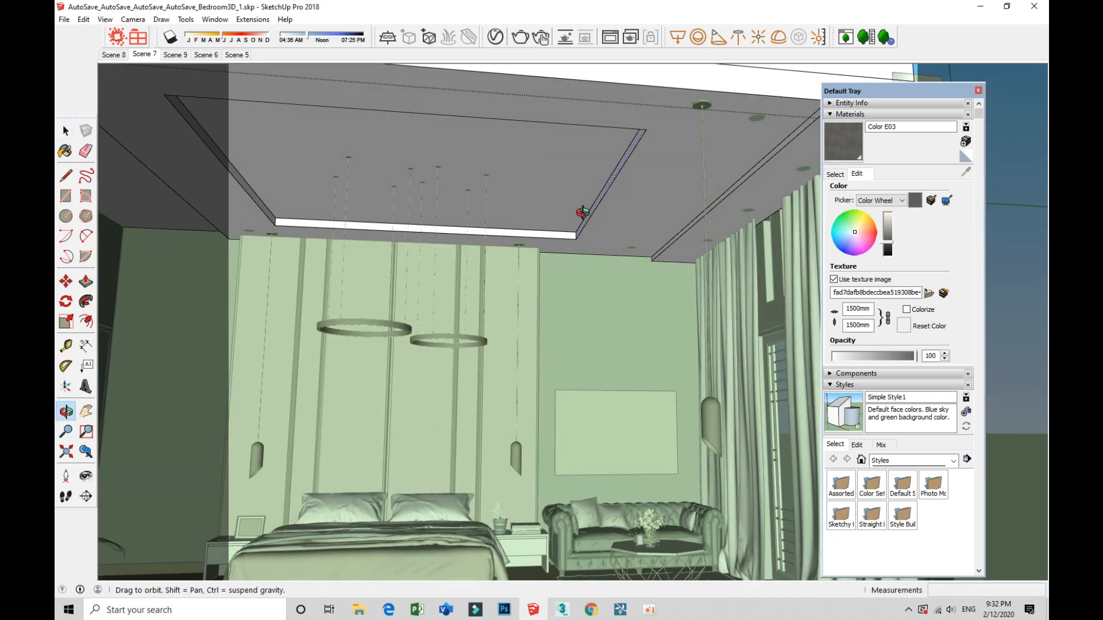
left_click(554, 250)
right_click(554, 247)
key("Escape")
key("space")
scroll(555, 253, "down", 5)
left_click(759, 157)
- Select the two ceiling spotlights above the sofa area and move them about 298 mm toward the bed side
scroll(646, 235, "up", 3)
mouse_move(645, 234)
middle_mouse_down()
mouse_move(598, 215)
mouse_move(596, 261)
middle_mouse_up()
right_click(596, 262)
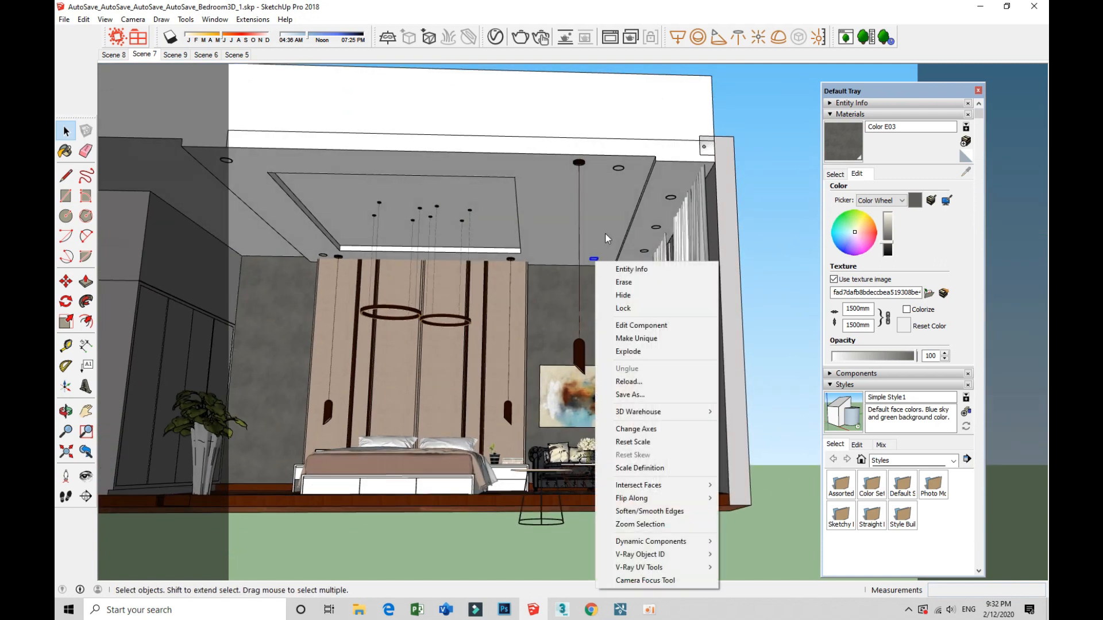
left_click(618, 177)
scroll(606, 228, "up", 2)
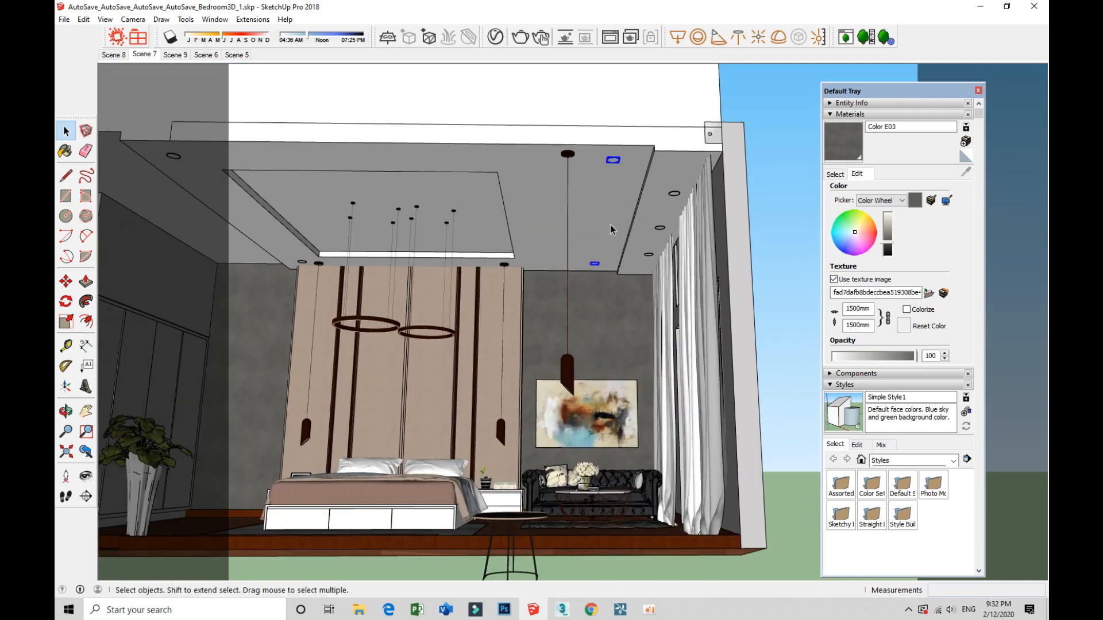
scroll(613, 227, "up", 1)
key("m")
left_click(617, 210)
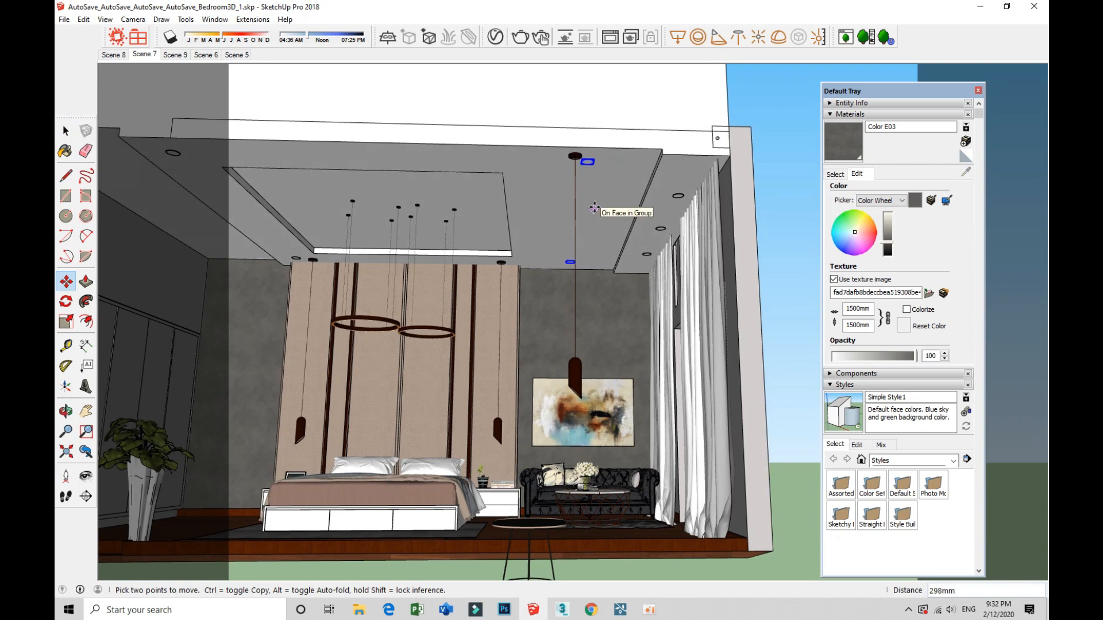
left_click(595, 208)
key("space")
scroll(595, 210, "down", 2)
left_click(748, 173)
- Reframe the bed wall and sofa head-on in two-point perspective
middle_click_drag(261, 158, 307, 202)
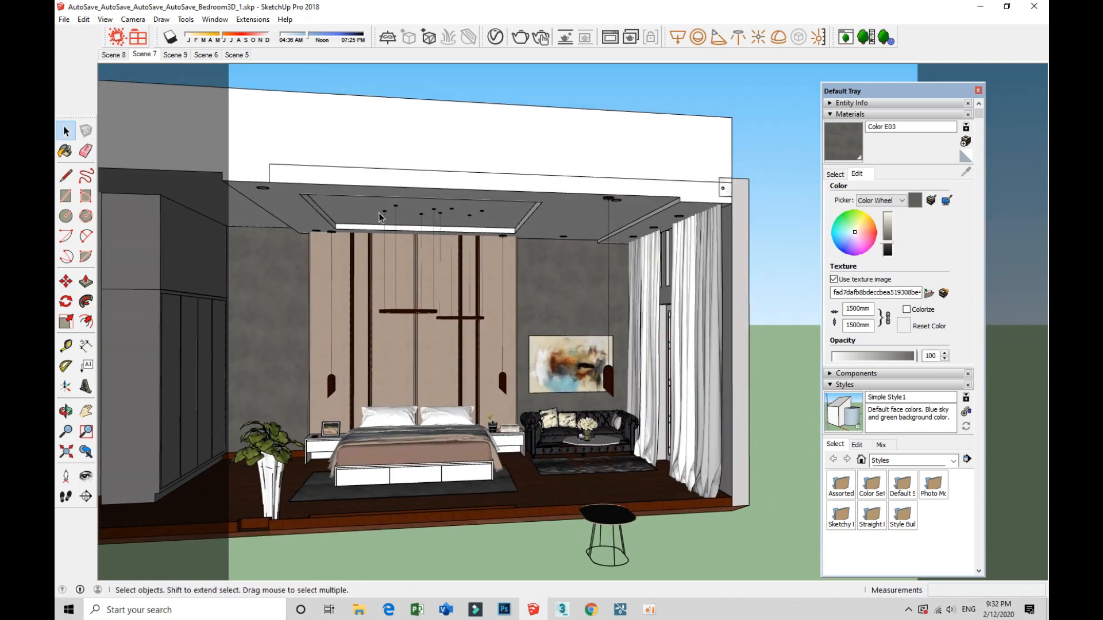
middle_click_drag(379, 217, 463, 262)
scroll(427, 486, "up", 3)
middle_click_drag(426, 487, 314, 340)
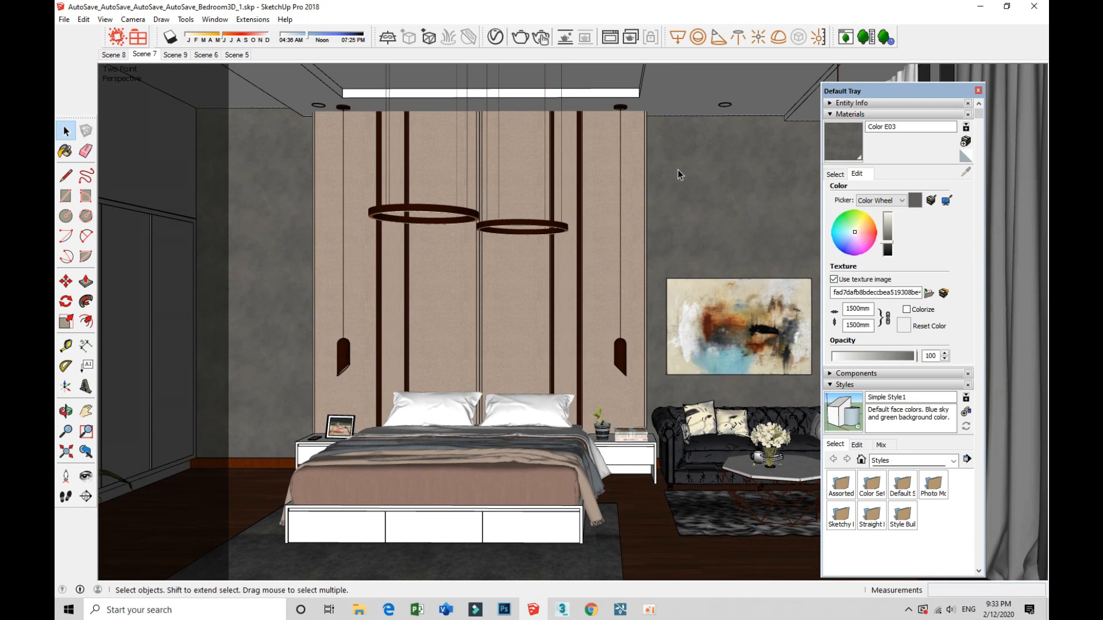
- Place a small V-Ray sphere light inside the opening of the pendant lamp on the sofa side of the bed
scroll(620, 374, "up", 8)
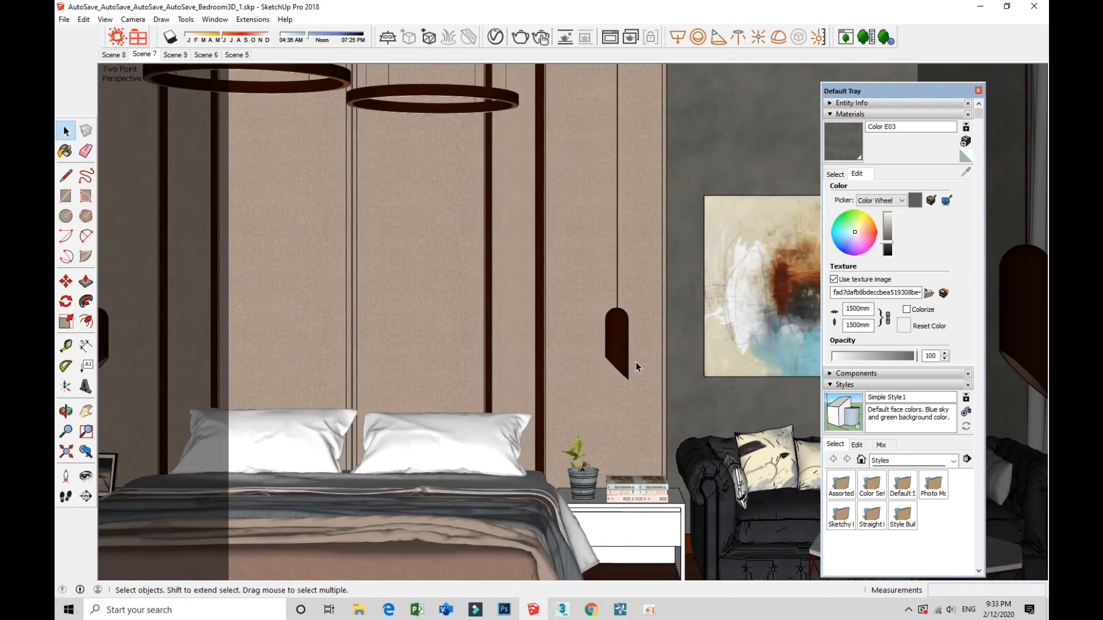
scroll(619, 339, "up", 4)
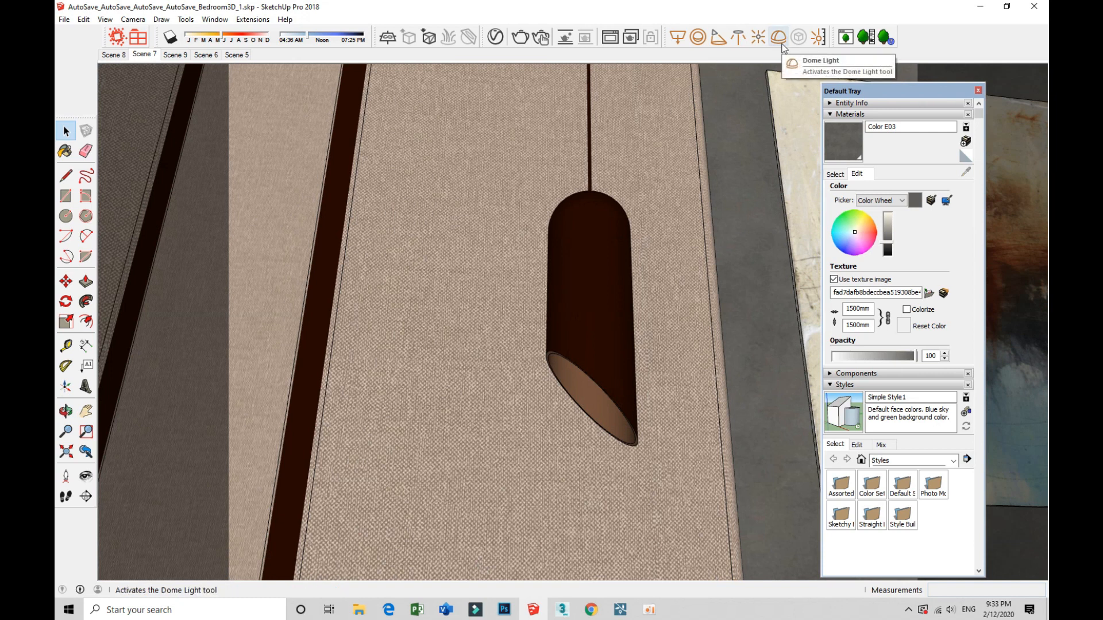
left_click(708, 39)
middle_click_drag(581, 396, 616, 353)
left_click(609, 354)
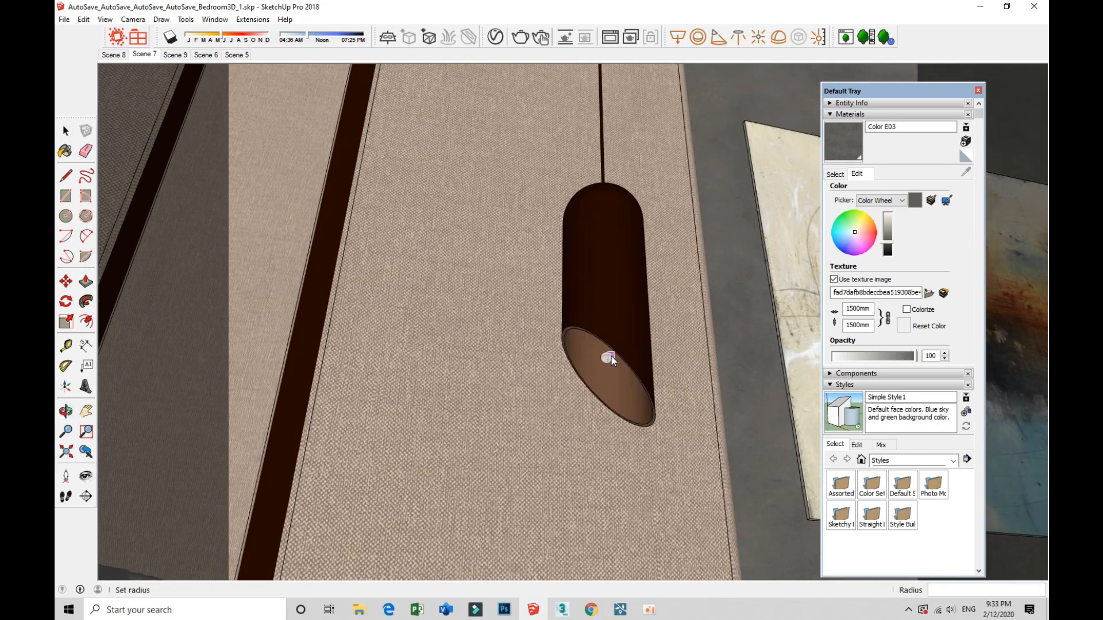
left_click(612, 356)
- Scale up the sphere light inside the sofa-side pendant lamp so it fills more of the lamp's opening
middle_click_drag(603, 363, 598, 360)
key("s")
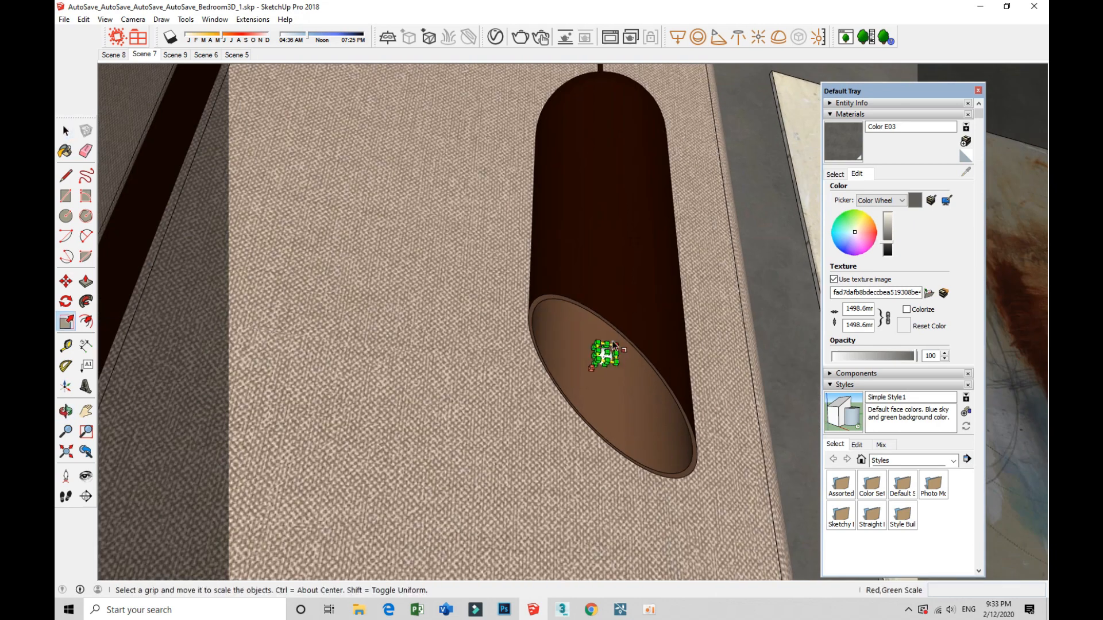
left_click_drag(598, 359, 620, 258)
middle_click_drag(563, 351, 584, 348)
mouse_move(573, 333)
left_mouse_down()
mouse_move(640, 305)
mouse_move(603, 334)
mouse_move(574, 330)
left_mouse_up()
middle_click_drag(574, 330, 580, 338)
- Move the enlarged sphere light so it sits up inside the pendant lamp's tube
key("m")
left_click_drag(590, 337, 612, 355)
middle_click_drag(607, 366, 630, 353)
left_click_drag(577, 364, 603, 352)
middle_click_drag(603, 352, 604, 280)
key("space")
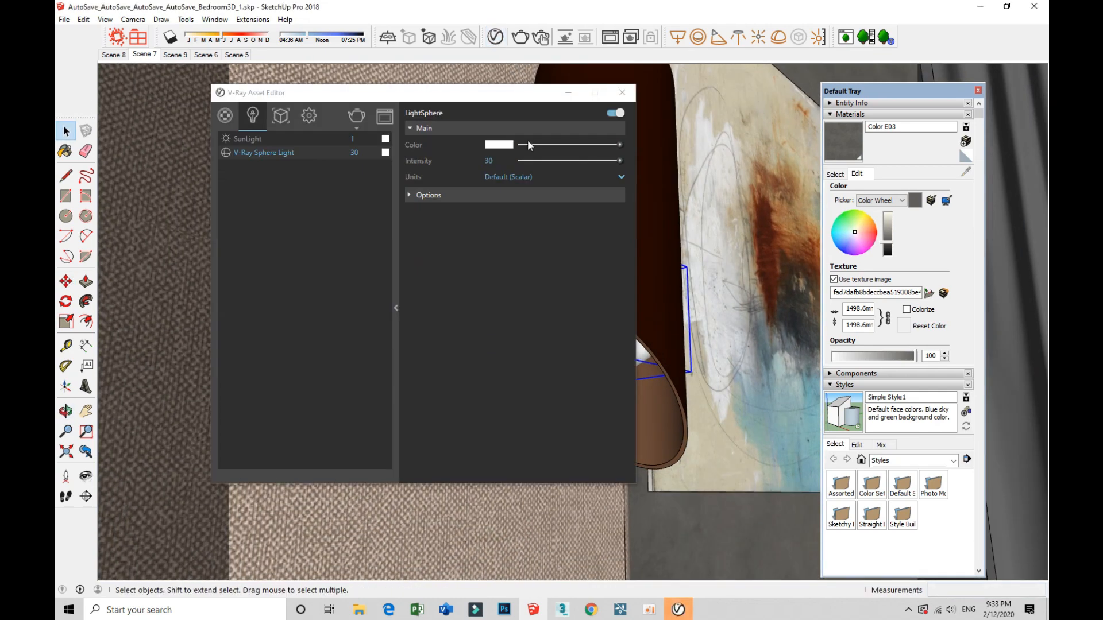
- Set the V-Ray sphere light's color to a warm light orange, RGB 0.948, 0.678, 0.35
left_click(504, 145)
left_click(531, 238)
left_click(505, 230)
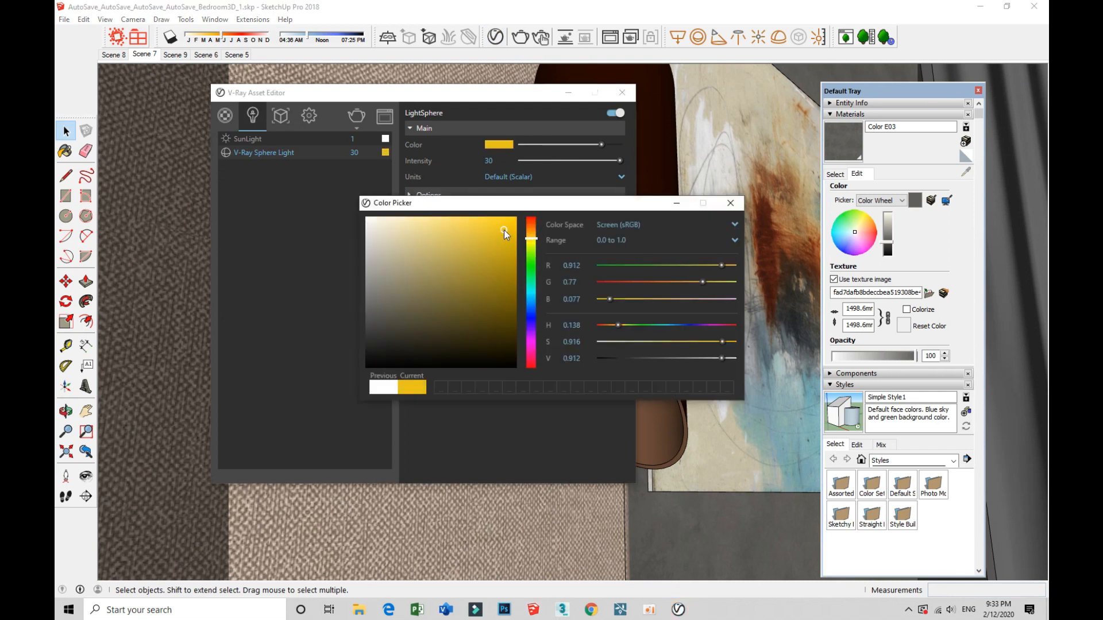
left_click(531, 232)
left_click(494, 225)
left_click_drag(494, 225, 461, 225)
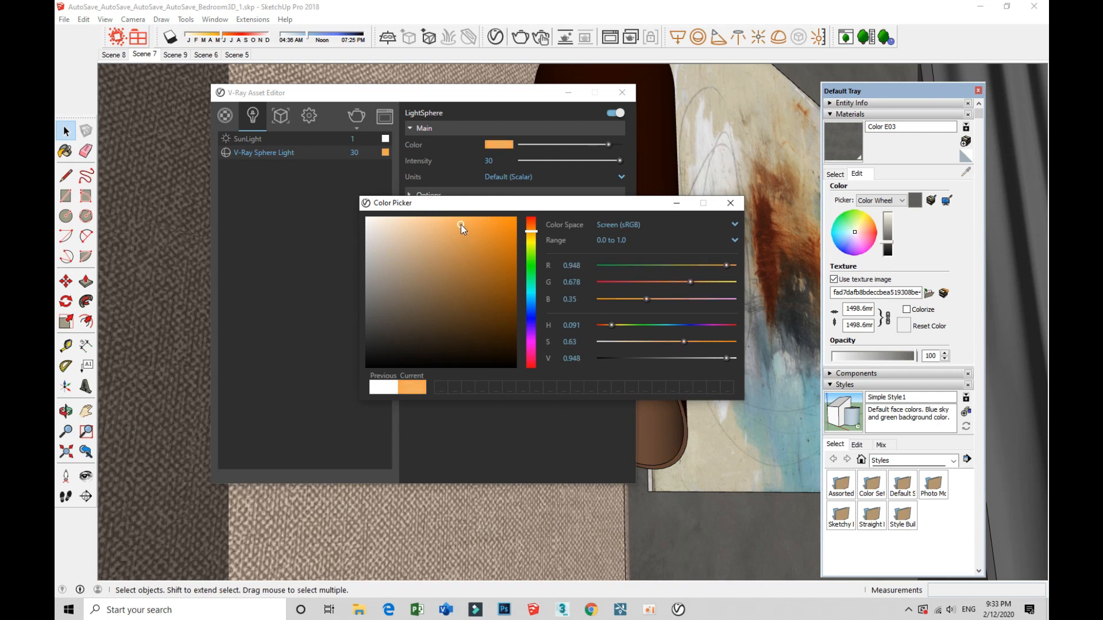
left_click(730, 205)
- Make the sphere light invisible and turn off its Affect Reflections option
left_click(477, 197)
left_click(489, 211)
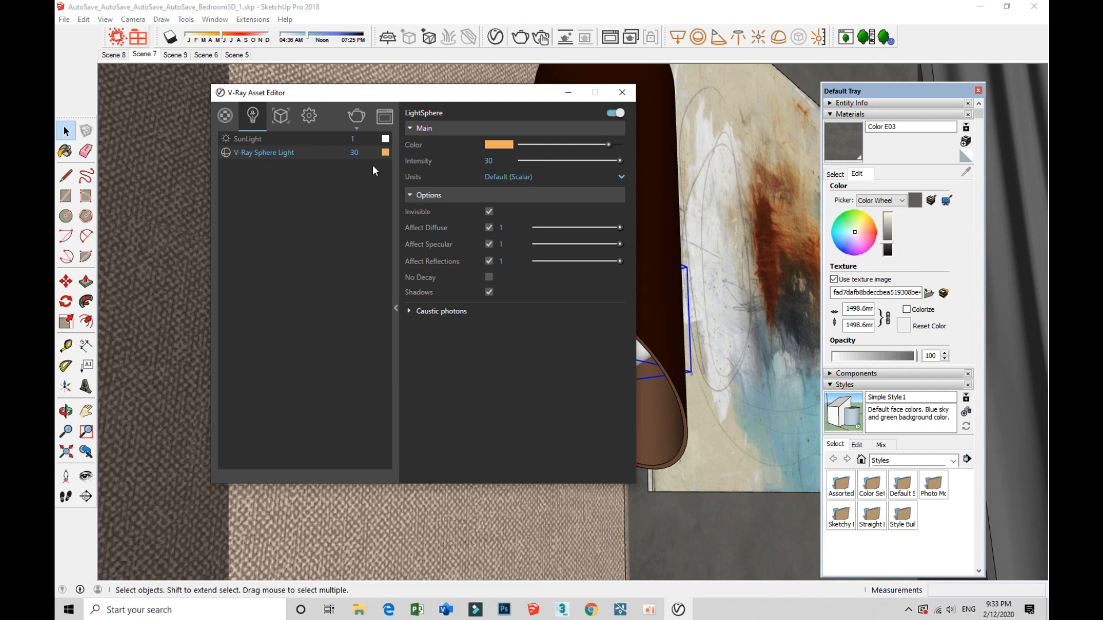
left_click(489, 261)
left_click(622, 93)
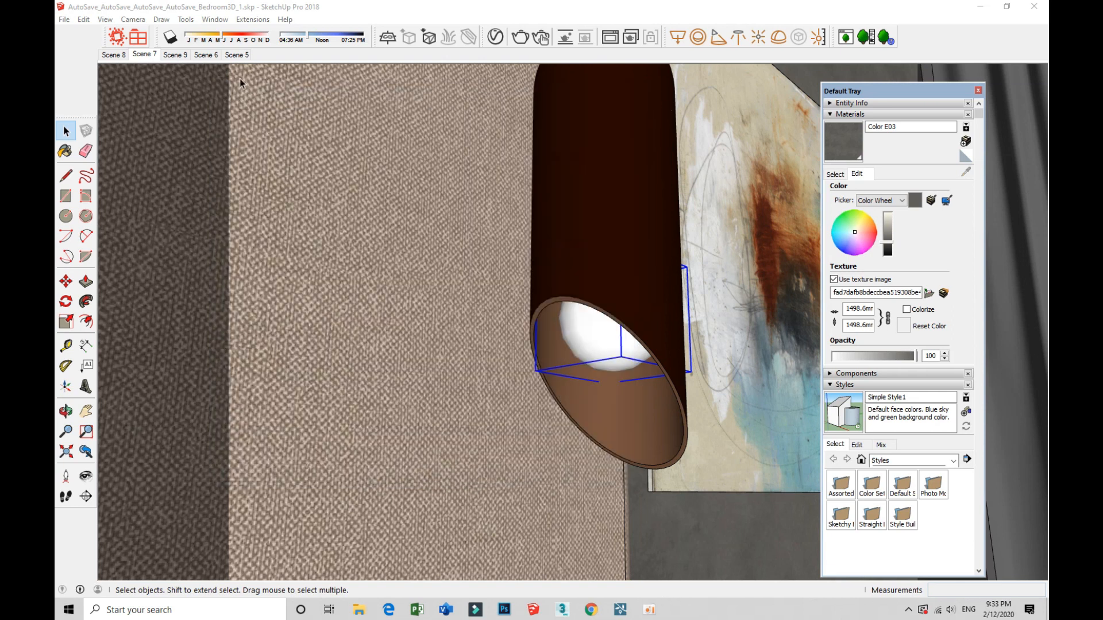
- Return to Scene 7 and run a V-Ray test render to check the pendant lamp's light
left_click(151, 56)
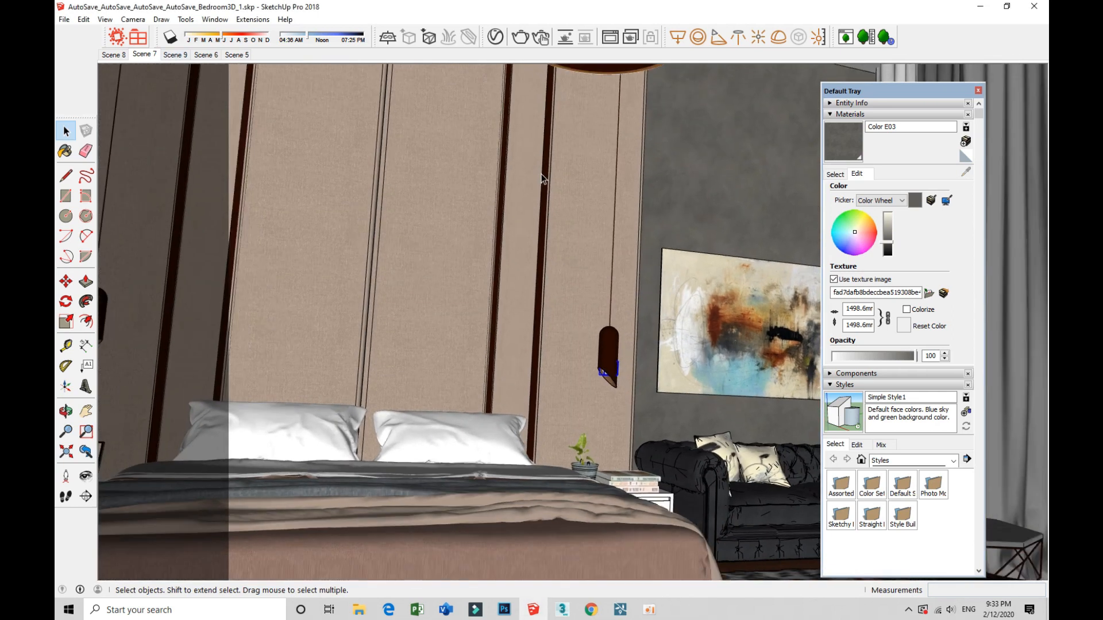
left_click(517, 38)
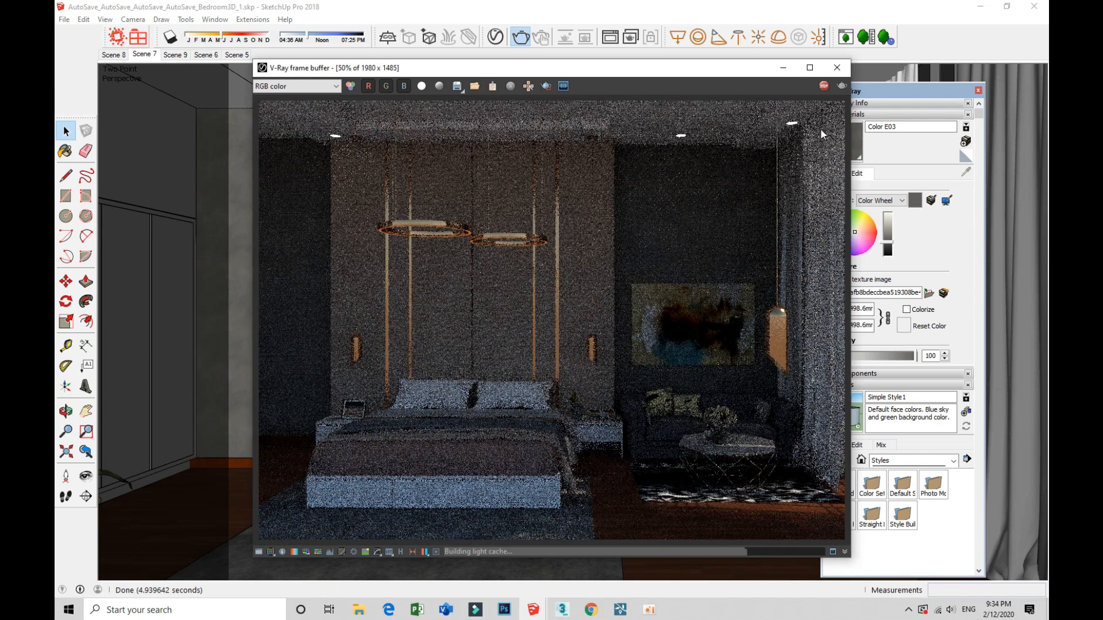
left_click(823, 89)
left_click(836, 68)
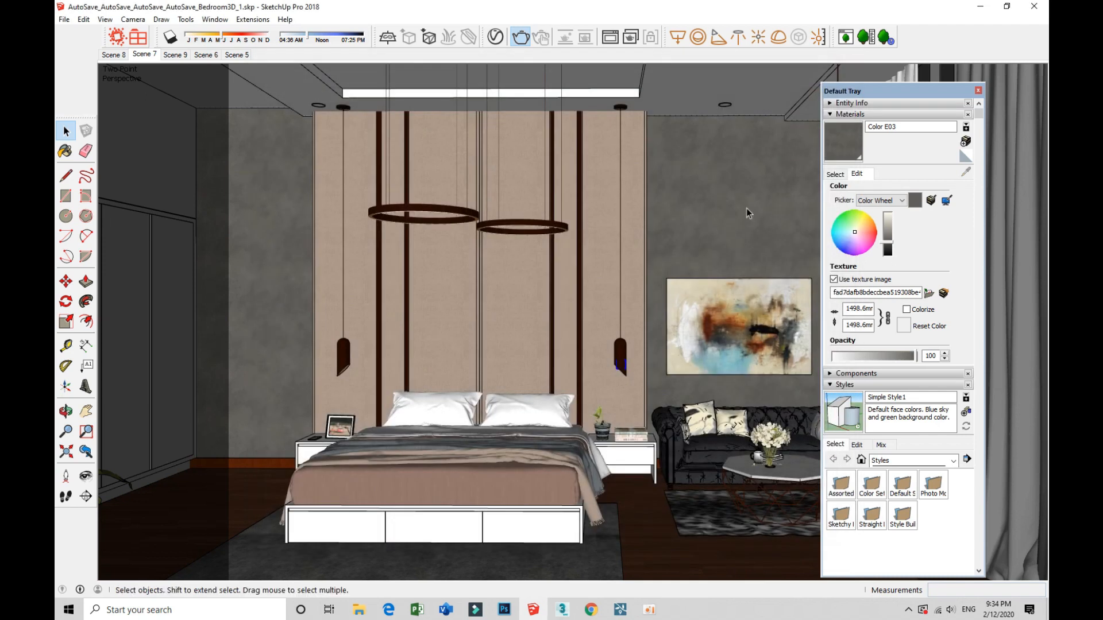
- Set the V-Ray sphere light's intensity to 500
left_click(520, 36)
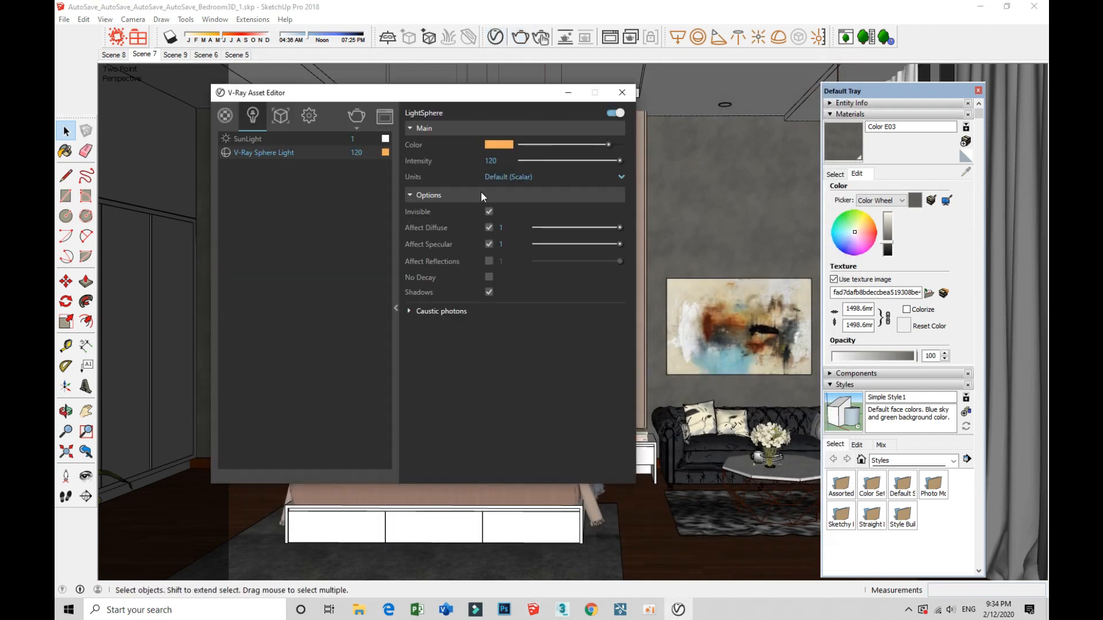
double_click(497, 162)
type("500")
left_click(623, 93)
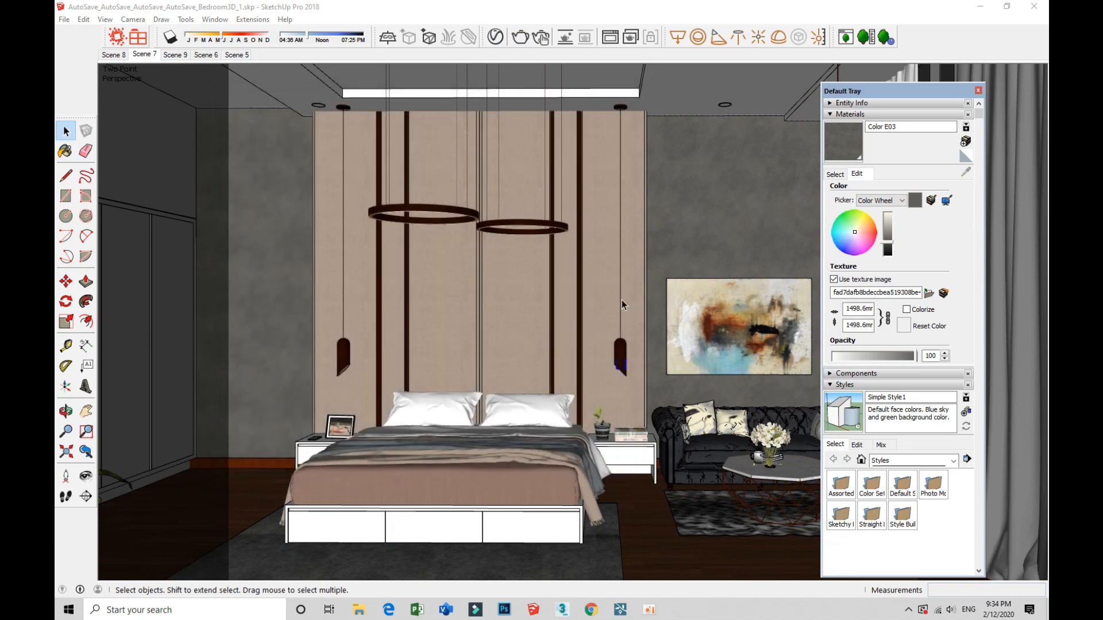
scroll(622, 360, "up", 5)
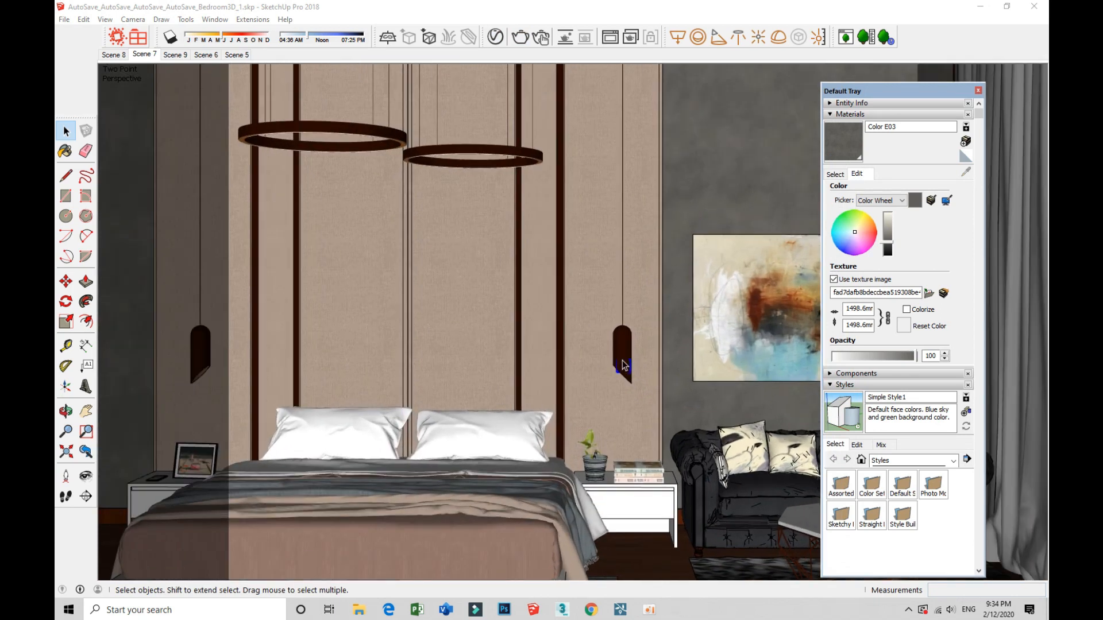
key("m")
left_click(123, 348)
key("ctrl")
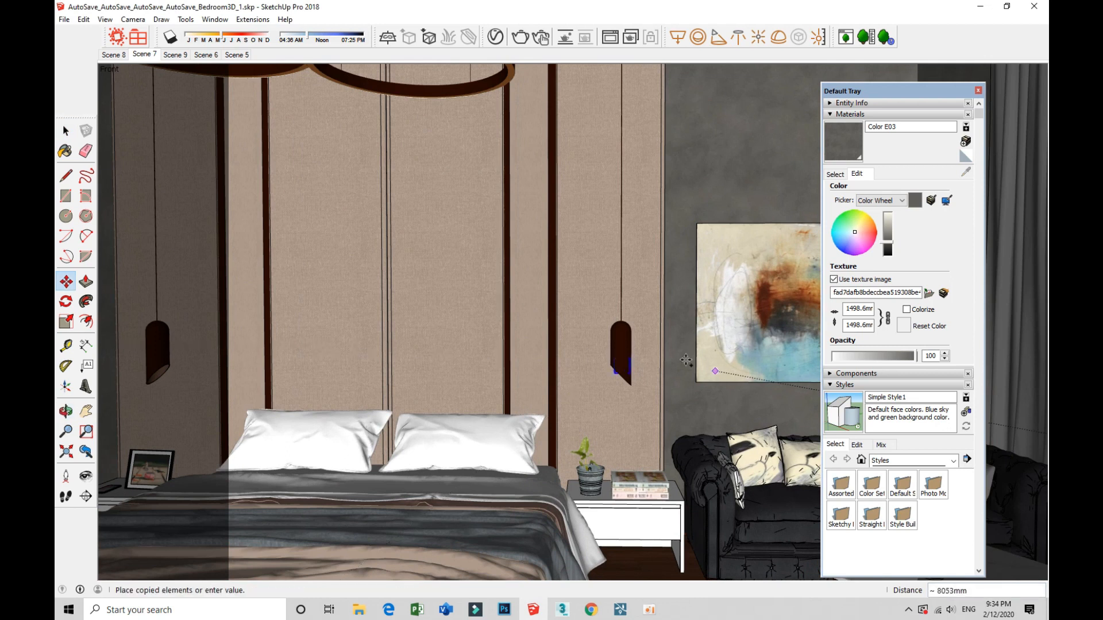
key("space")
- Copy the sphere light about 2.5 m along the red axis into the pendant lamp on the wardrobe side of the bed
key("m")
left_click(626, 401)
middle_click_drag(402, 405, 435, 394, "shift")
key("ctrl")
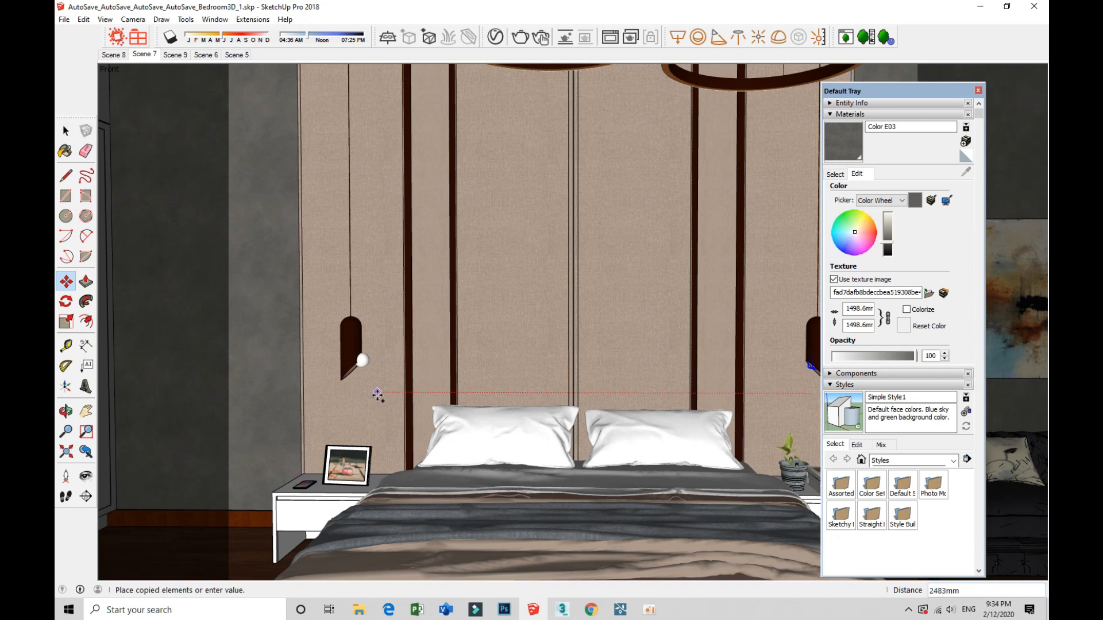
left_click(366, 395)
key("space")
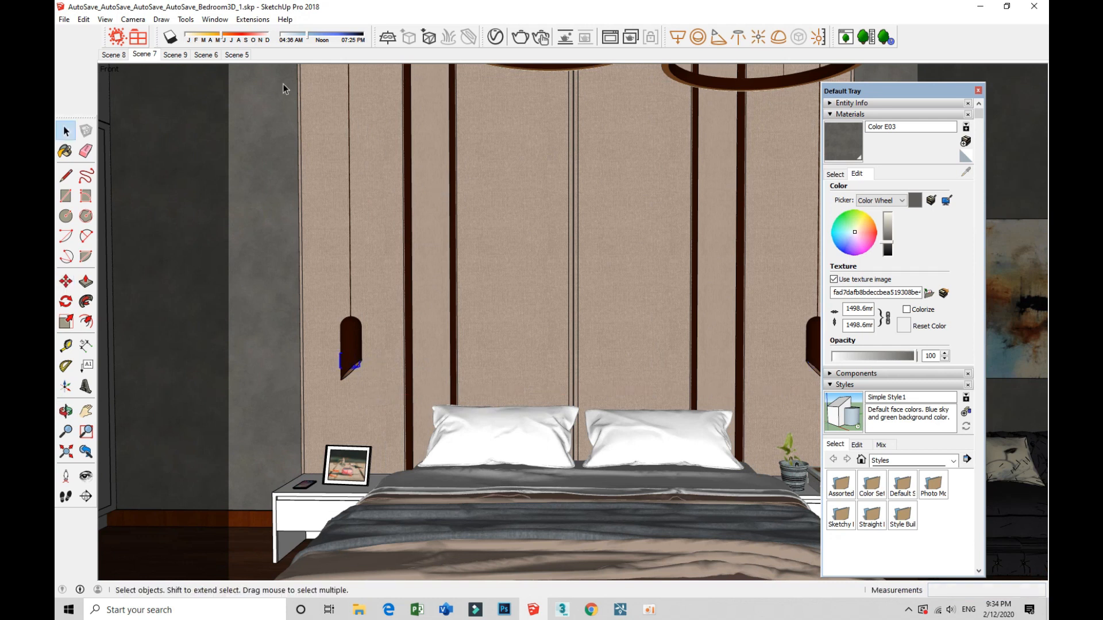
- Test-render the bedroom view with both lamp lights and set the sphere light's intensity to 1200
left_click(520, 38)
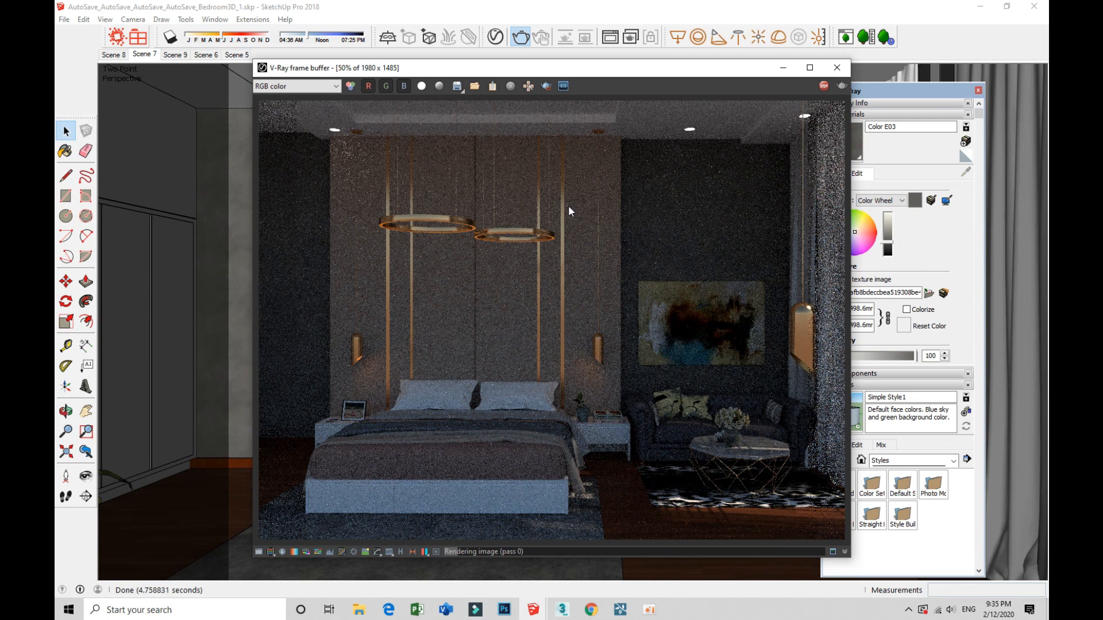
left_click(837, 68)
left_click(495, 37)
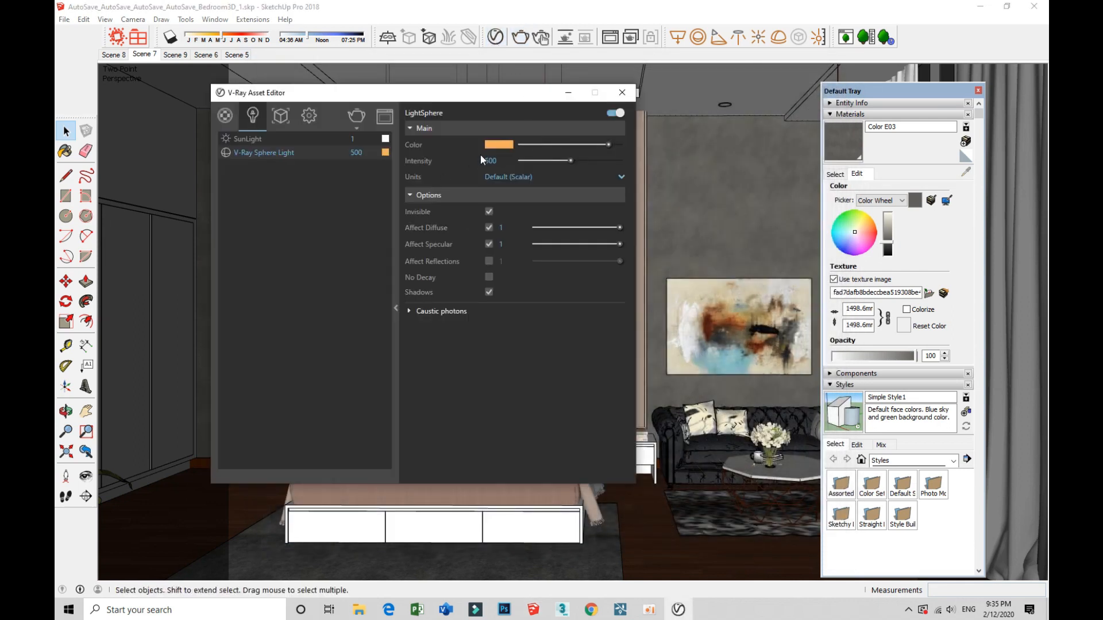
type("1200")
key("Return")
left_click(631, 98)
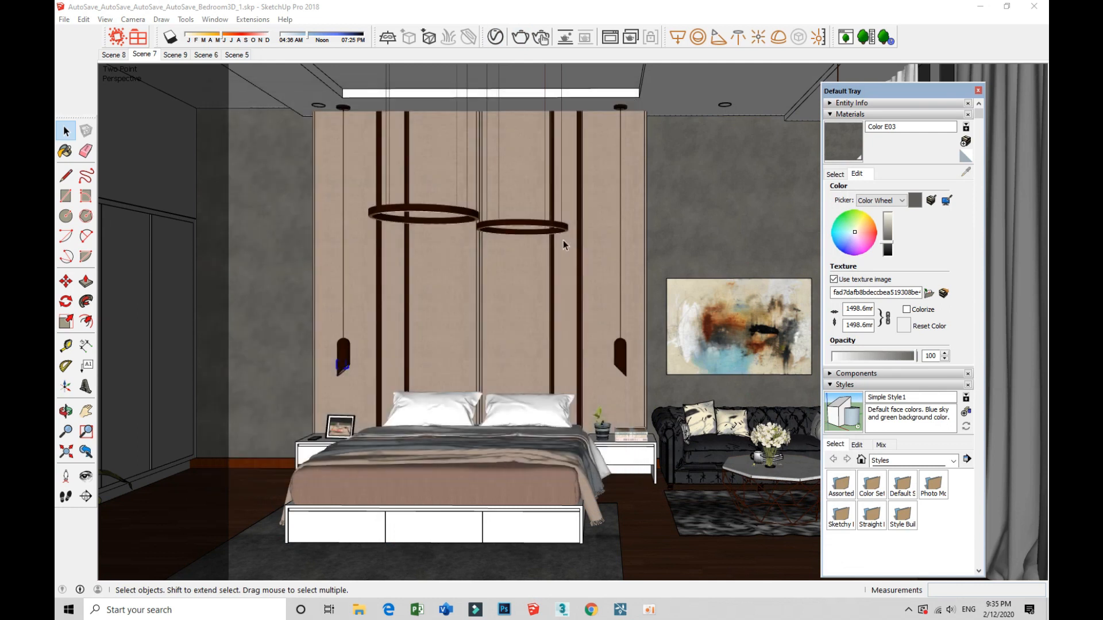
- Place a V-Ray IES light using Nice.IES from the Best IES 1 folder at the ceiling spotlight above the painting
left_click(721, 38)
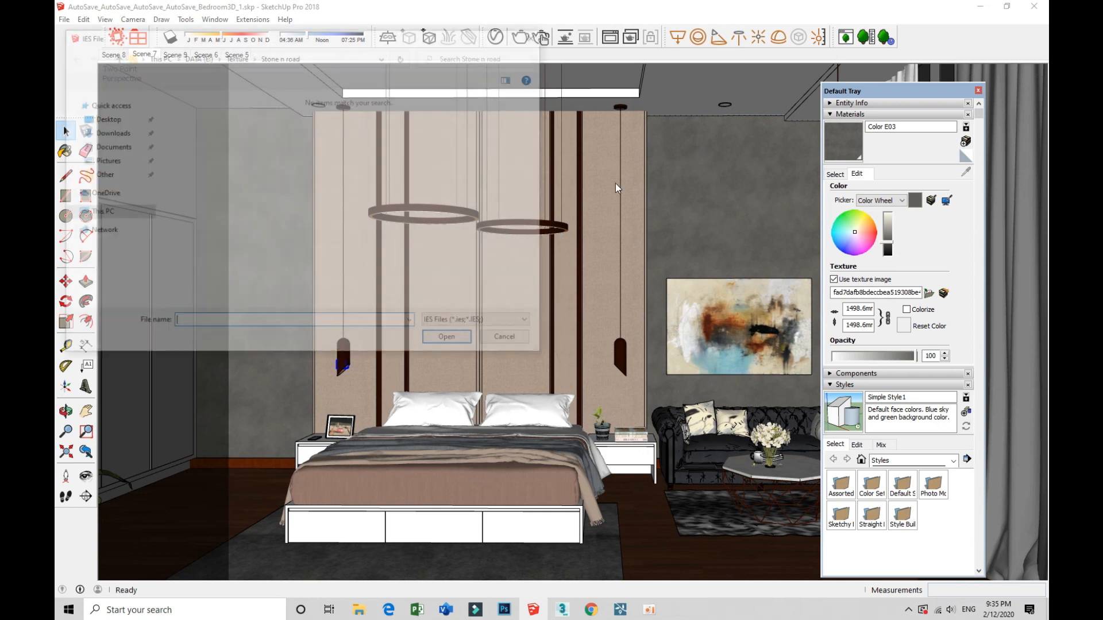
left_click(198, 56)
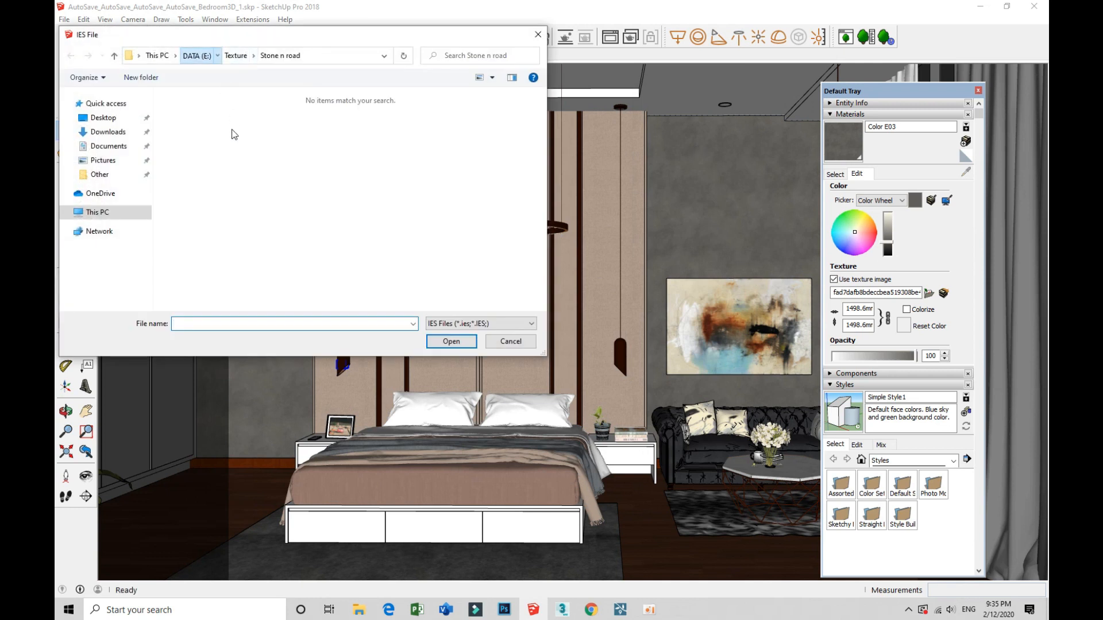
double_click(206, 140)
double_click(203, 113)
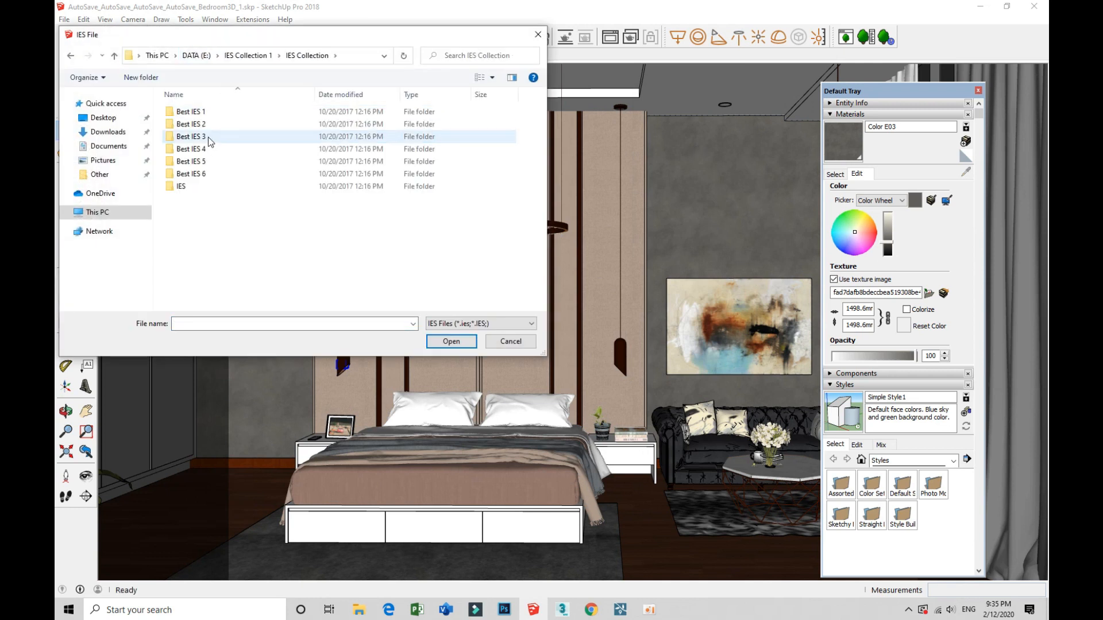
double_click(203, 115)
left_click(430, 276)
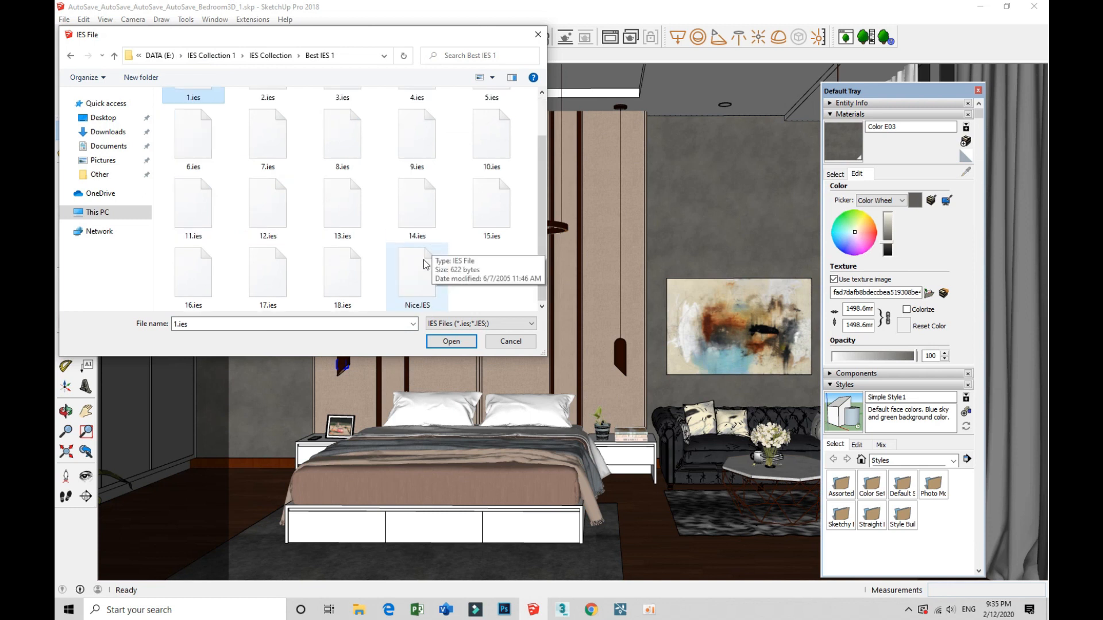
double_click(430, 276)
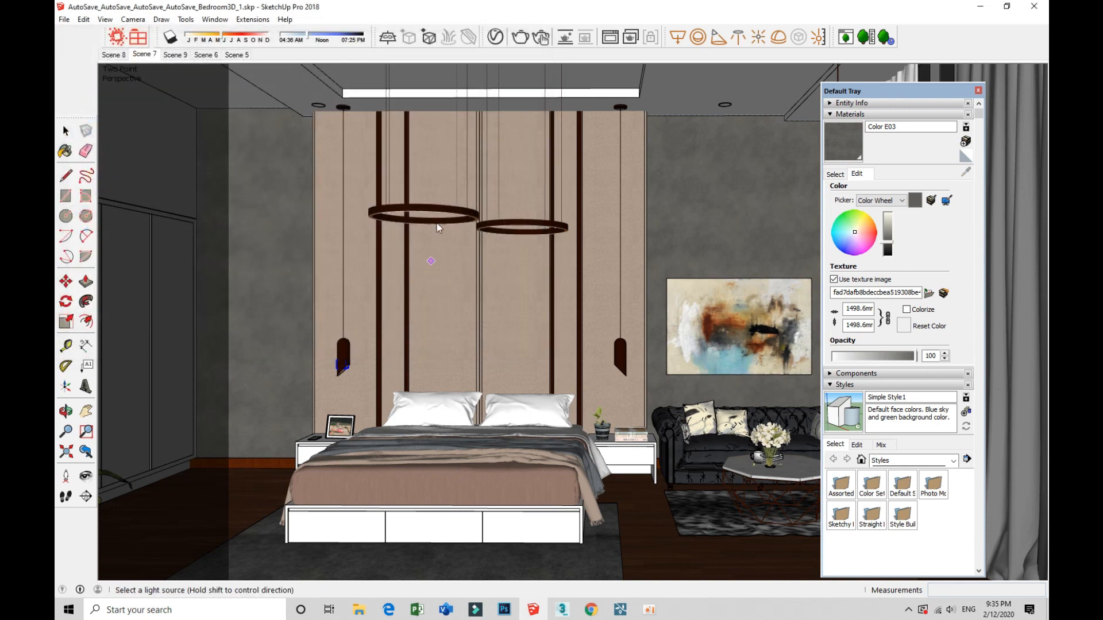
left_click(726, 107)
key("space")
- Enable the custom intensity of the V-Ray IES light and set its color to light orange
left_click(726, 114)
scroll(726, 110, "up", 3)
middle_click_drag(725, 110, 448, 192, "shift")
scroll(667, 198, "up", 3)
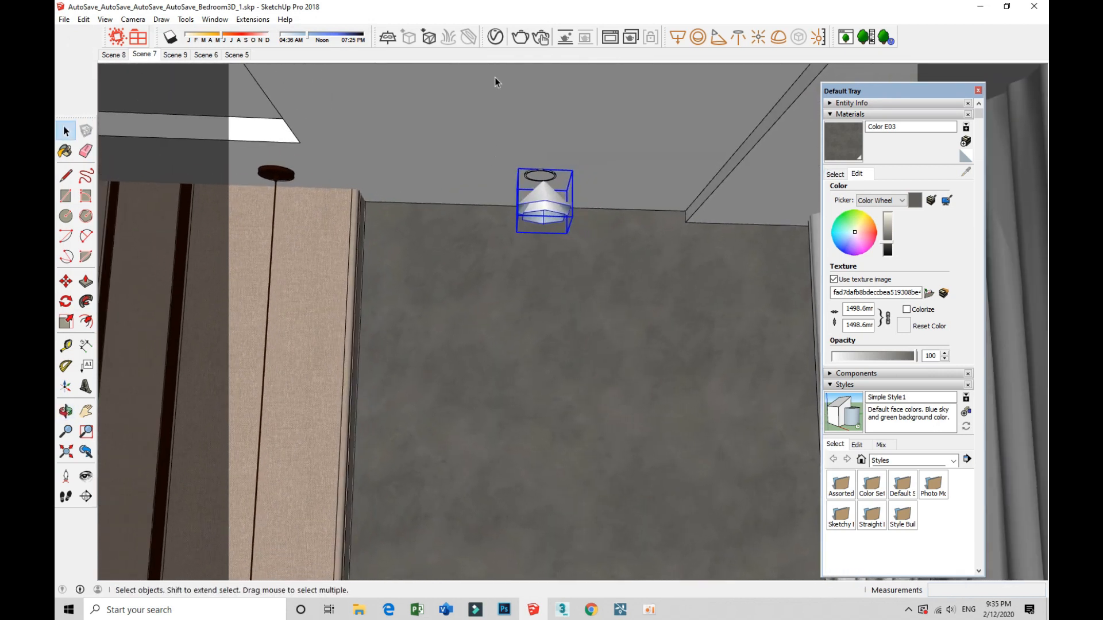
left_click(495, 37)
left_click(328, 167)
left_click(441, 195)
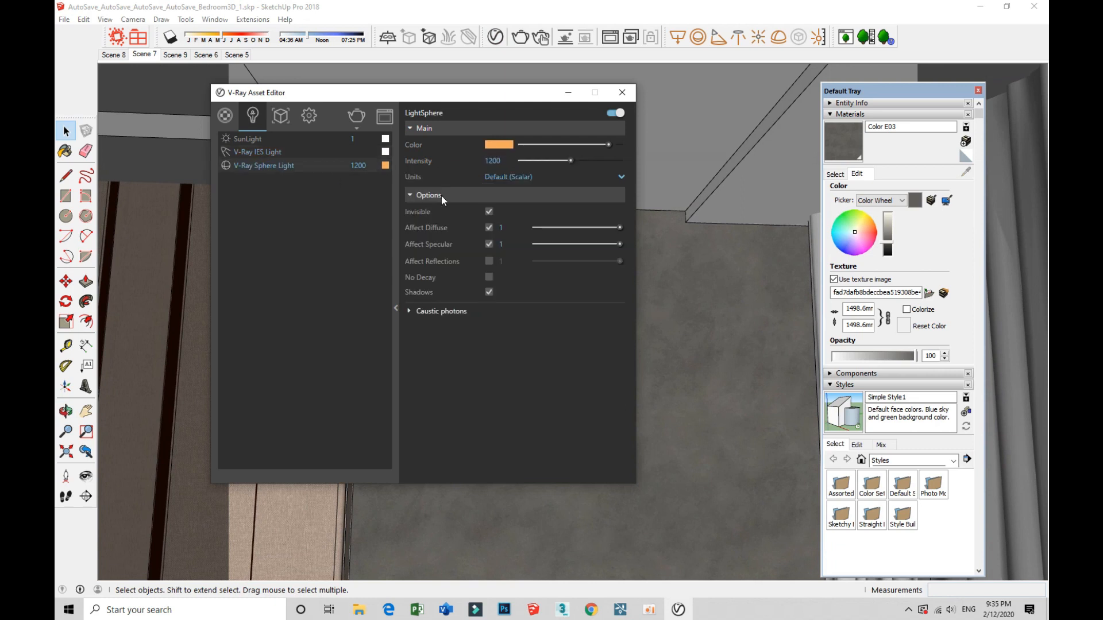
left_click(283, 154)
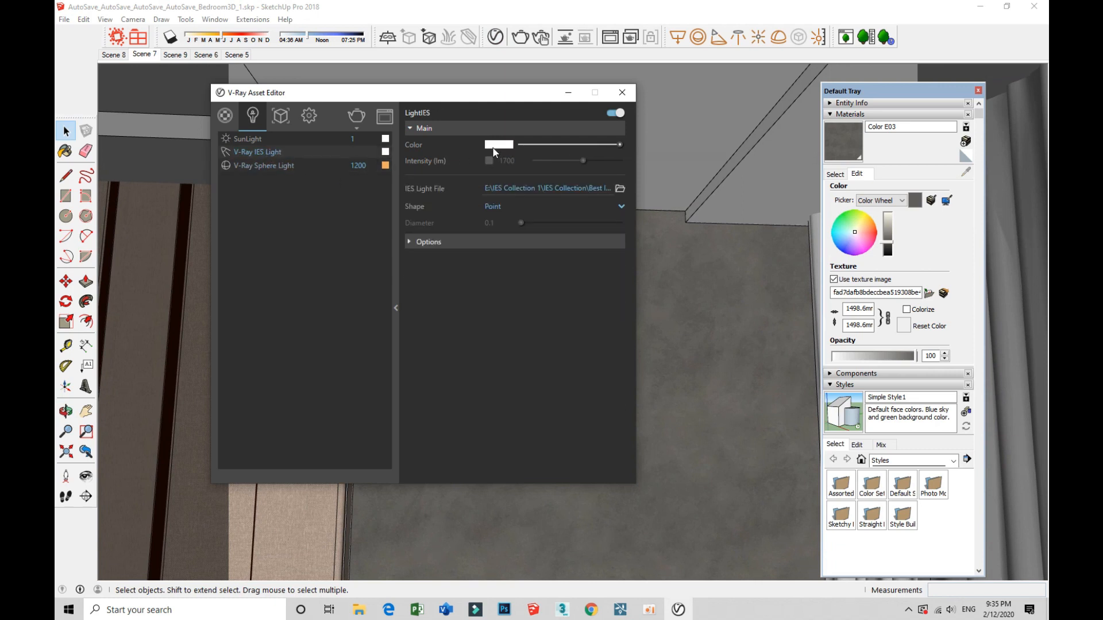
left_click(489, 161)
left_click(498, 146)
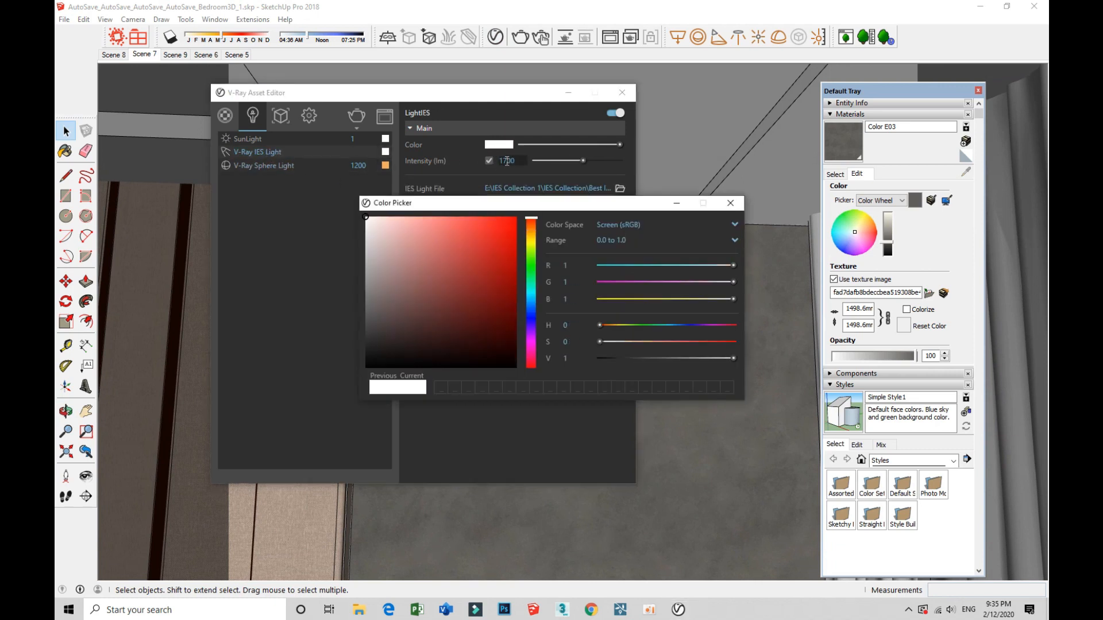
left_click_drag(531, 241, 442, 214)
left_click(730, 203)
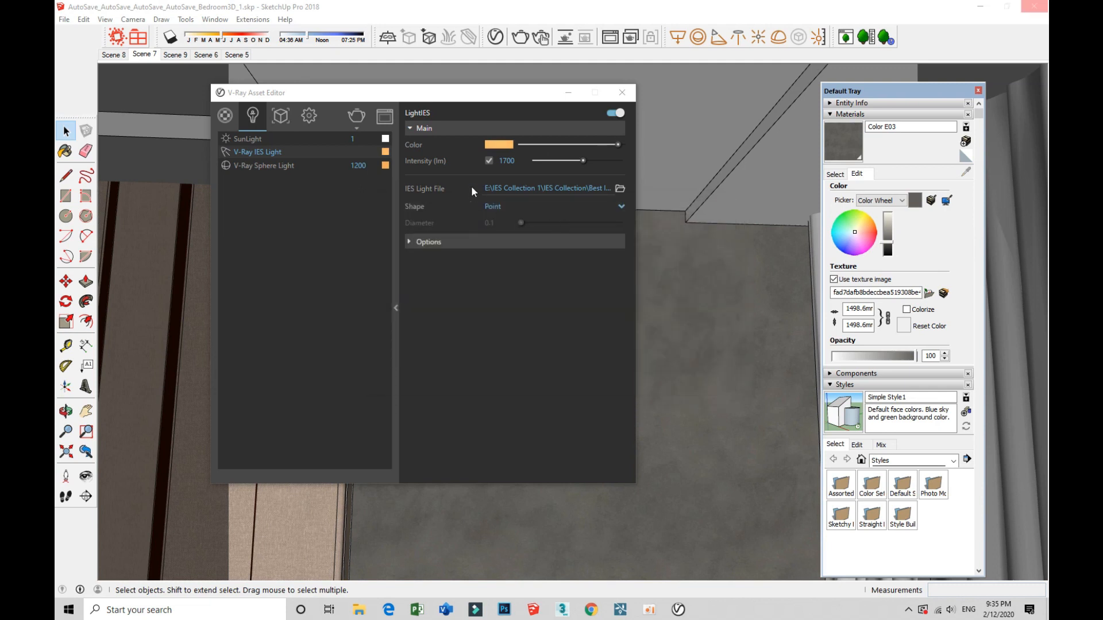
- Set the V-Ray IES light's intensity to 17000 lm
double_click(519, 163)
left_click(519, 161)
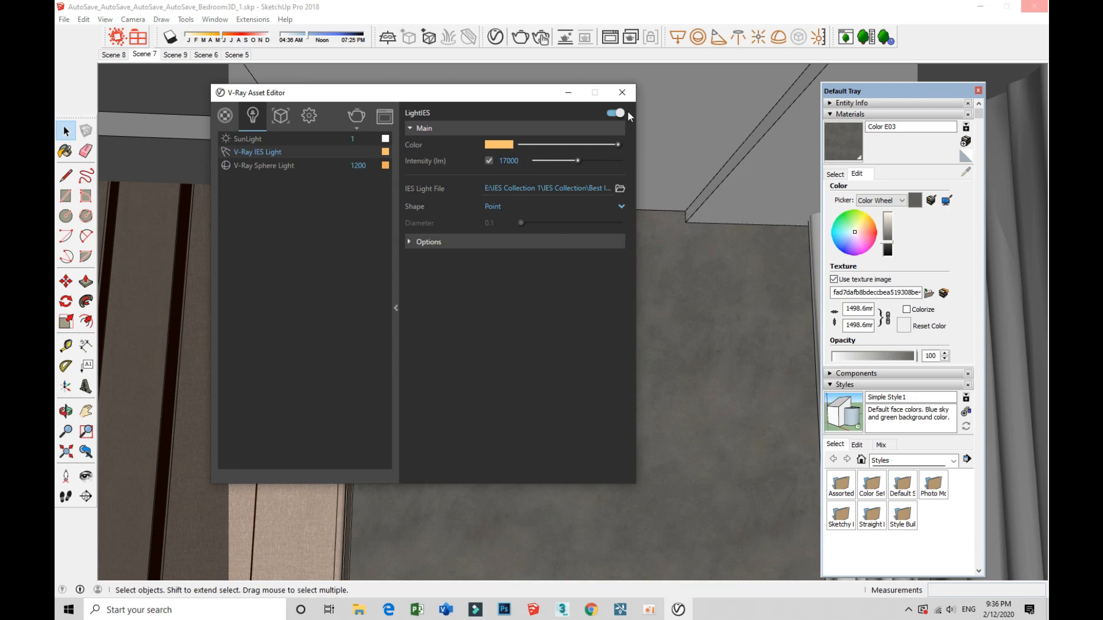
left_click(622, 92)
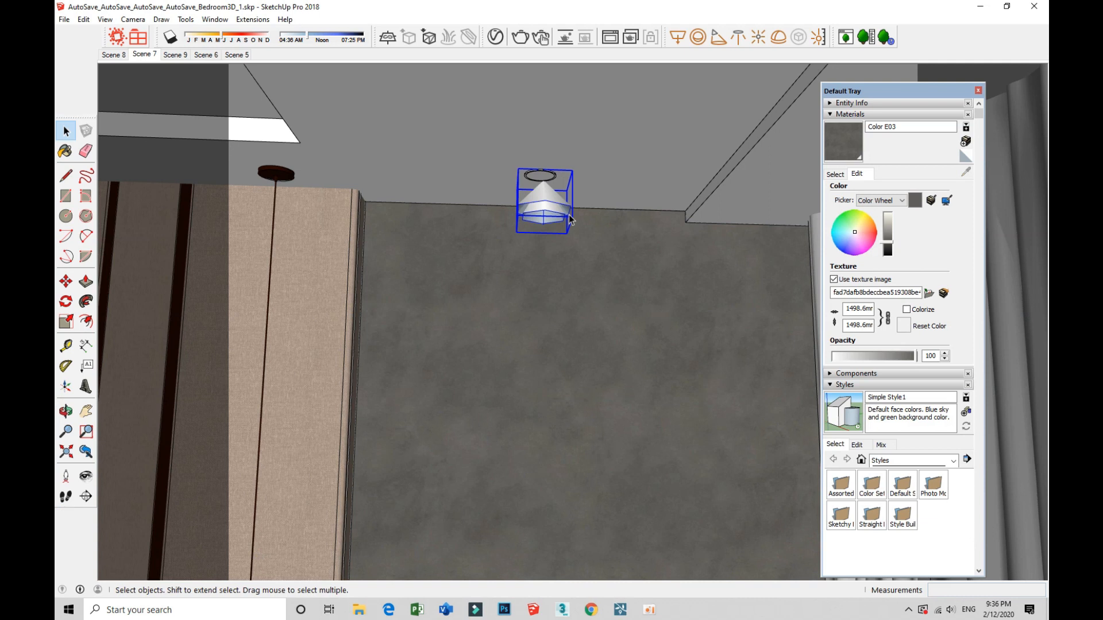
scroll(551, 221, "down", 3)
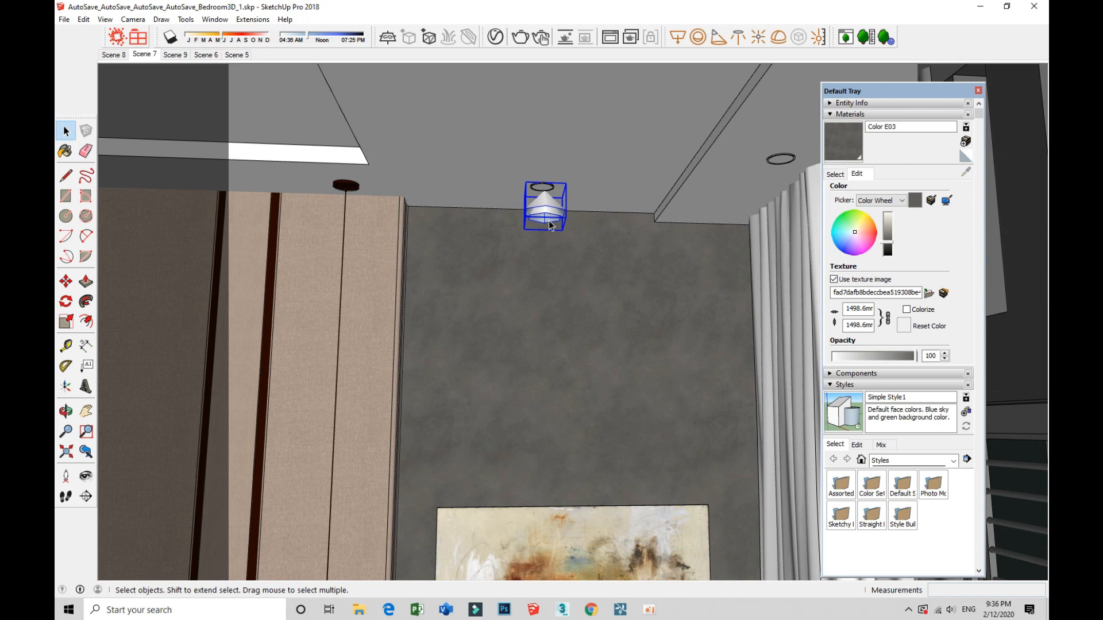
middle_click_drag(563, 246, 555, 241)
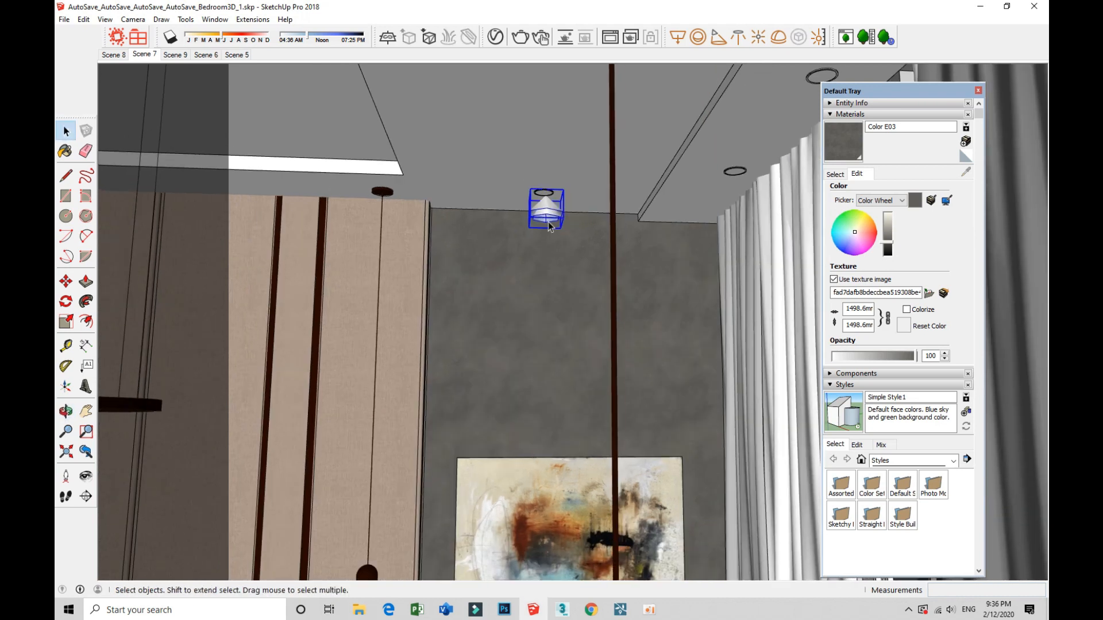
key("m")
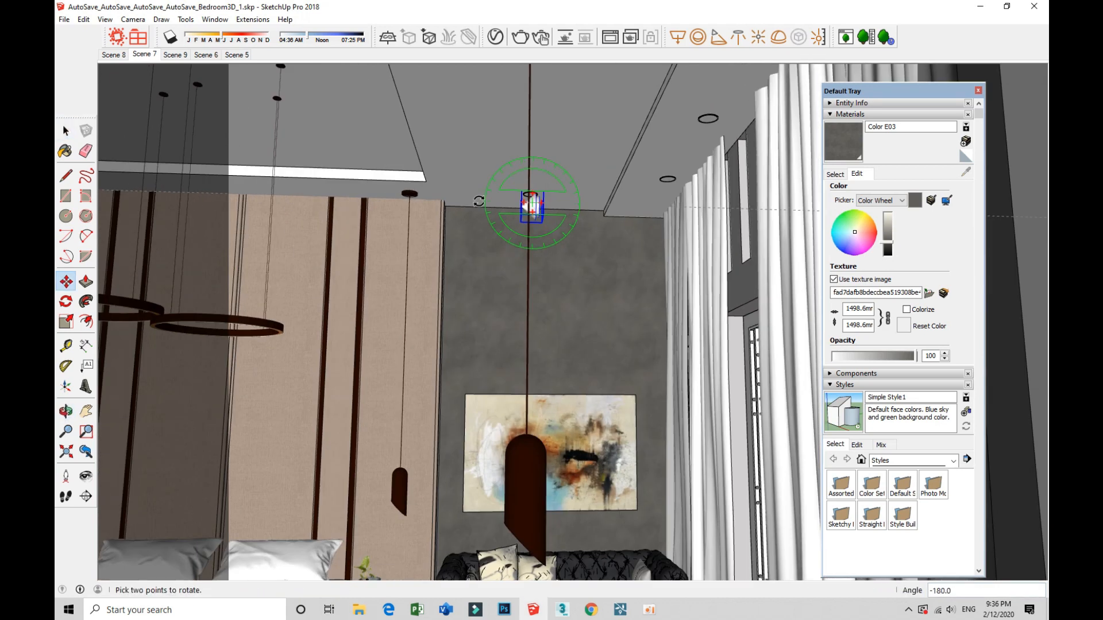
left_click(479, 201)
key("space")
- Copy the IES light along the red axis to the ceiling spotlight at the wardrobe-side edge of the bed's backdrop
key("m")
left_click(521, 191)
key("ctrl")
middle_click_drag(320, 180, 787, 203, "shift")
scroll(377, 175, "up", 2)
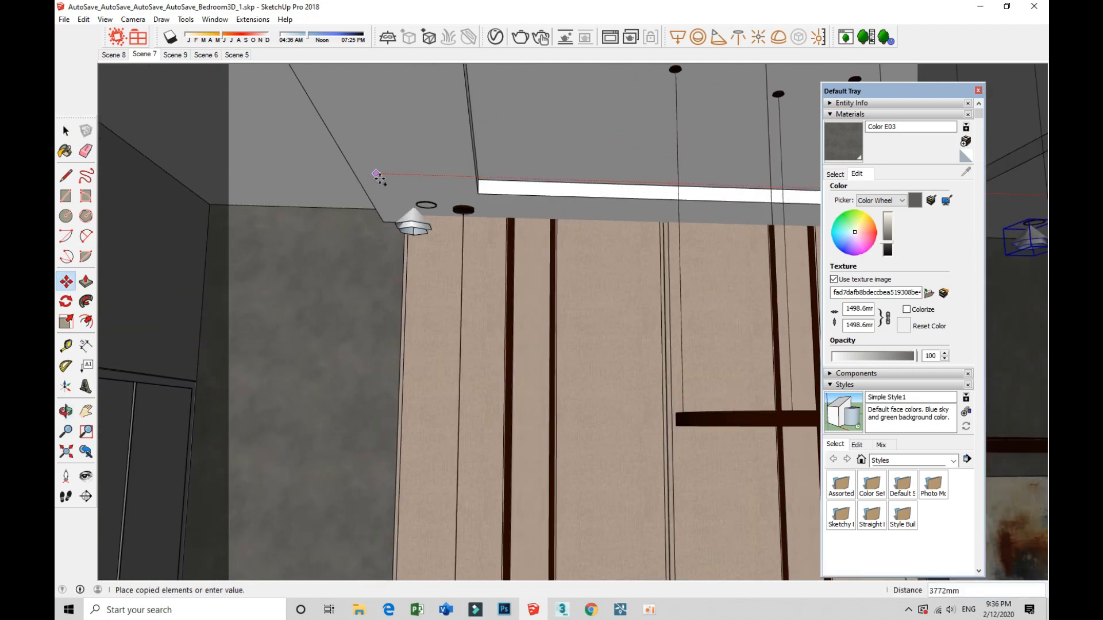
left_click(389, 178)
key("space")
key("space")
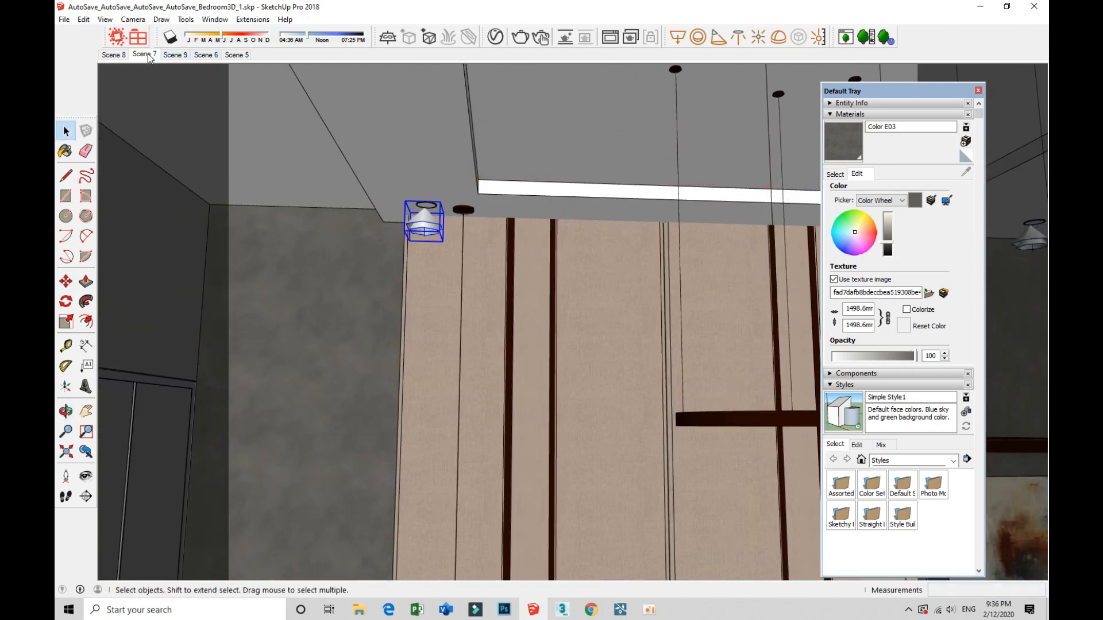
- Test-render the Scene 7 view in V-Ray to check the lighting, and close the frame buffer
left_click(149, 55)
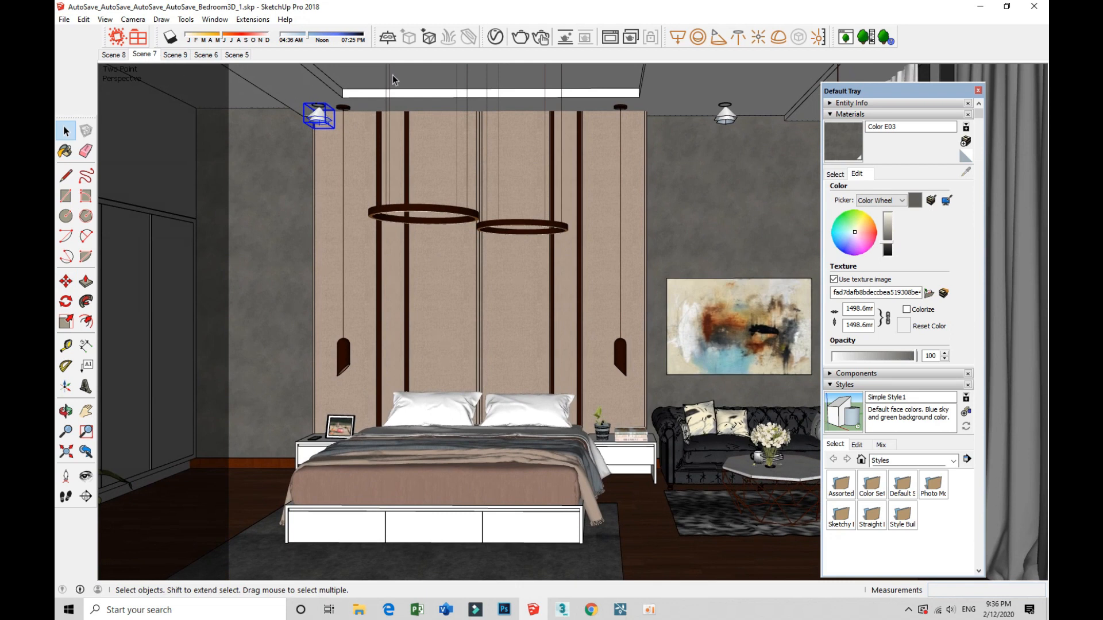
left_click(521, 41)
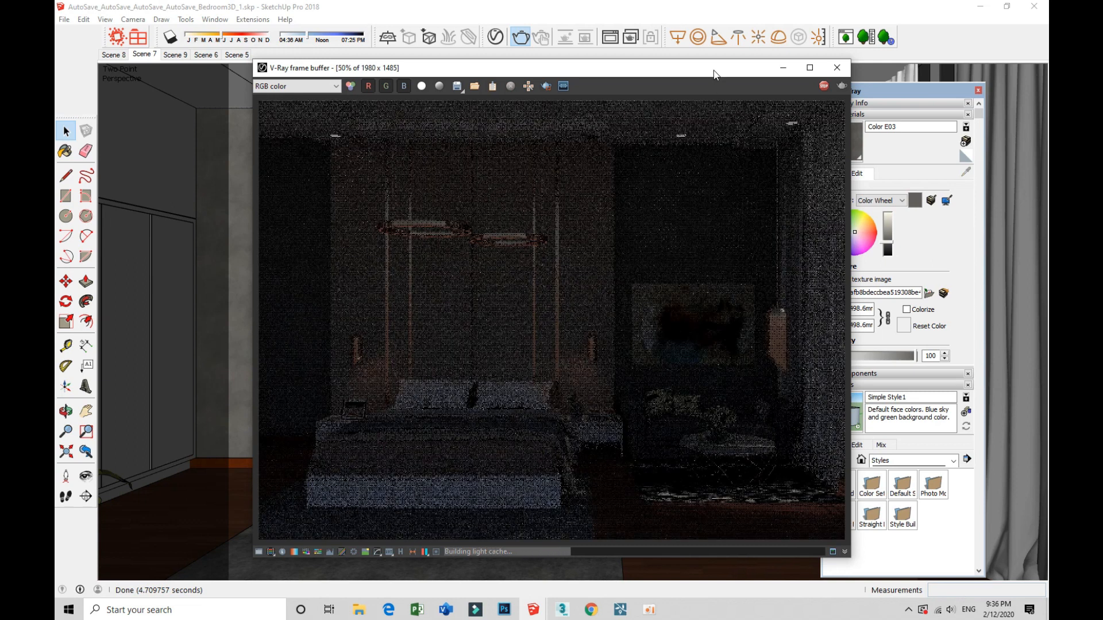
left_click_drag(713, 75, 603, 59)
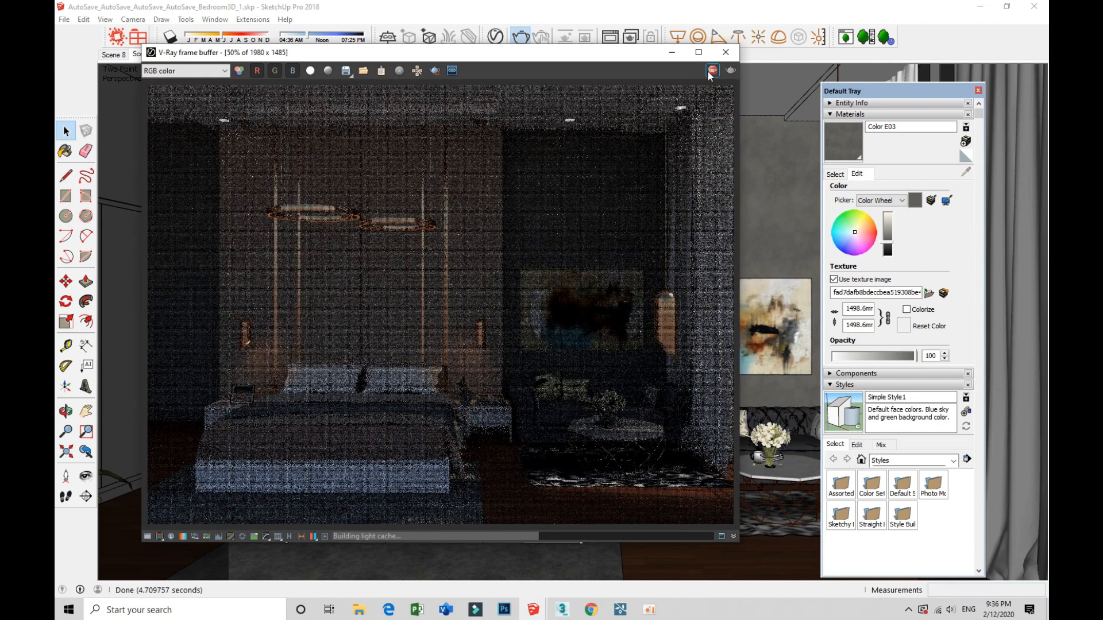
left_click(726, 54)
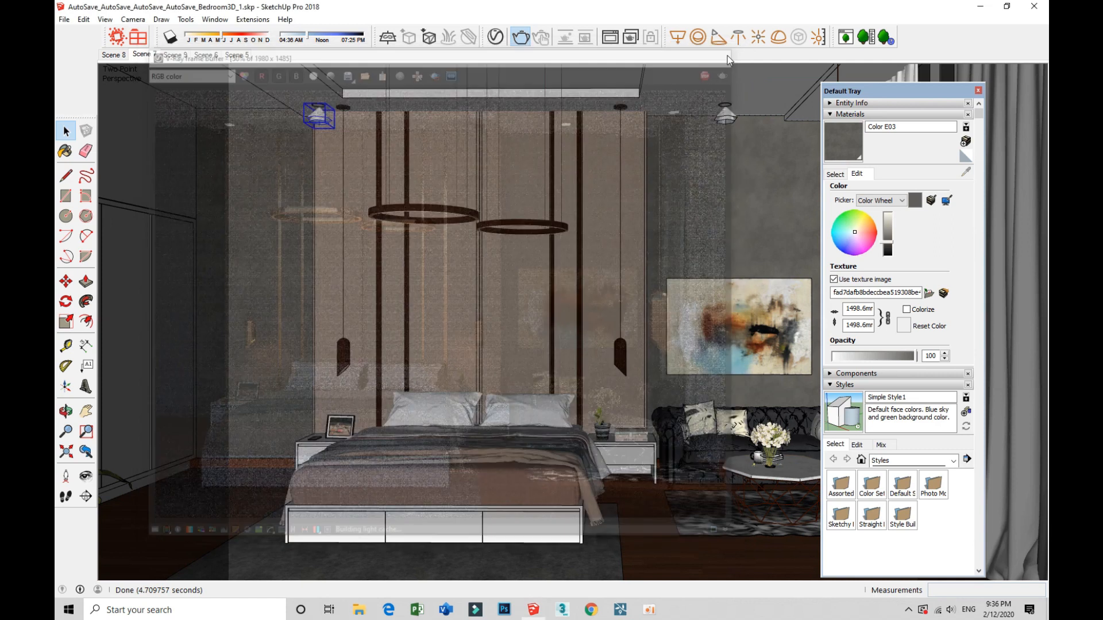
scroll(632, 121, "up", 5)
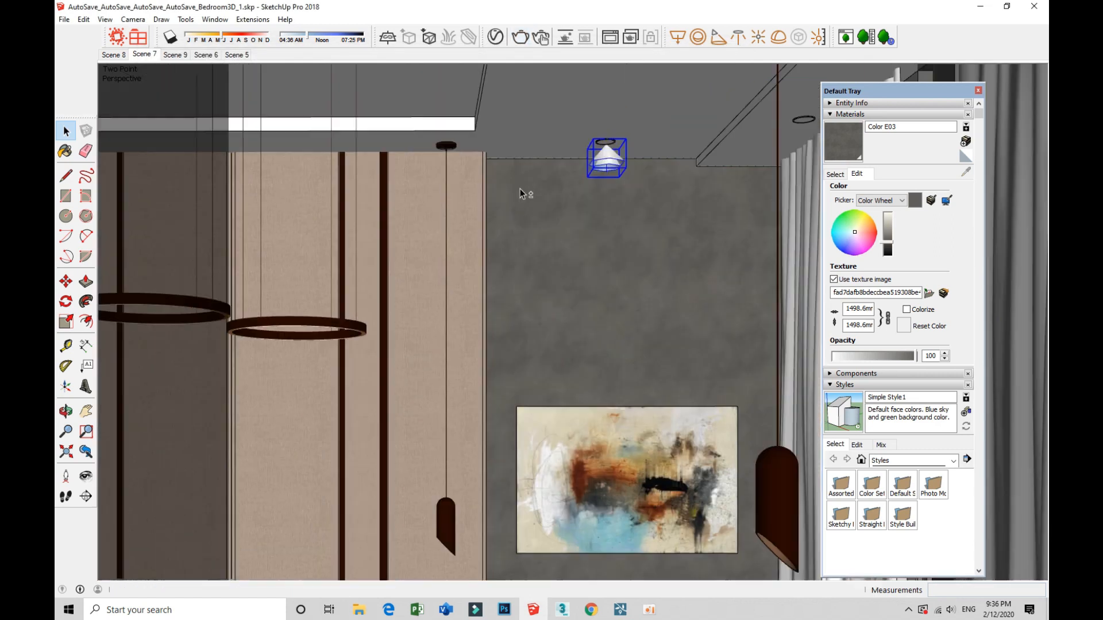
middle_click_drag(520, 194, 697, 189)
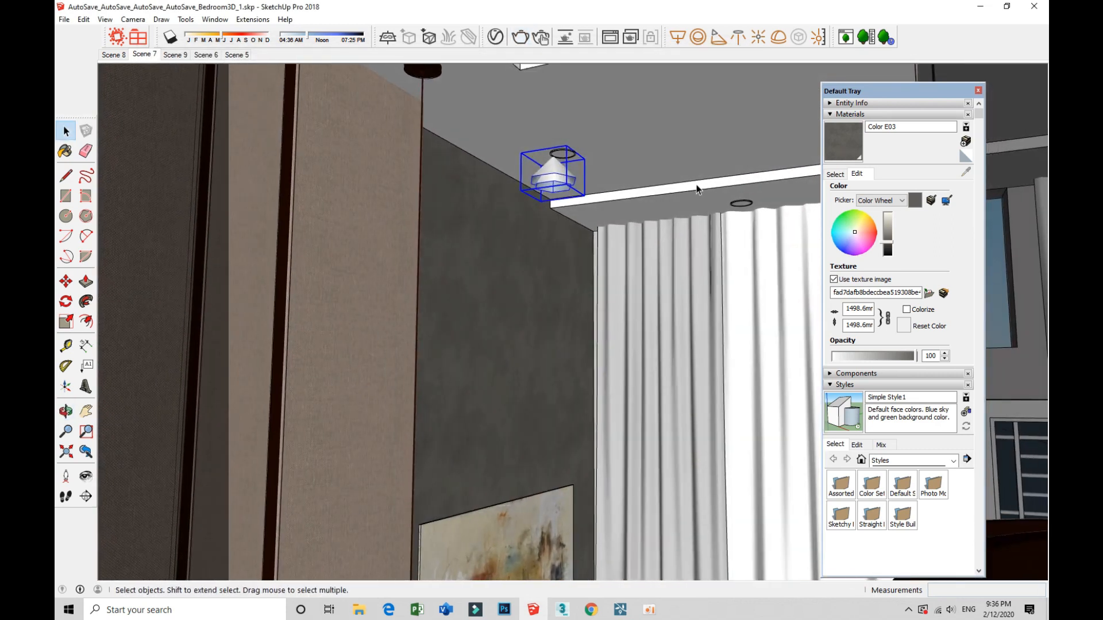
key("m")
left_click(625, 150)
left_click(772, 123)
key("ctrl+z")
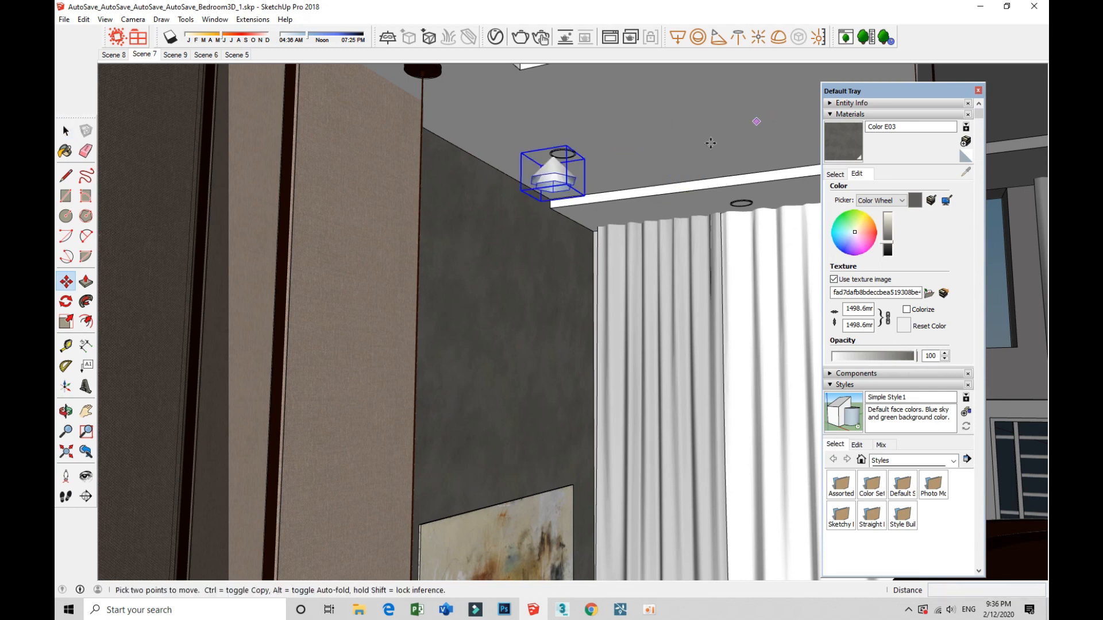
- Copy the IES light above the painting along the ceiling, away from the wall and out over the sofa area
left_click(555, 174)
key("ctrl")
left_click(740, 148)
key("space")
scroll(560, 182, "up", 1)
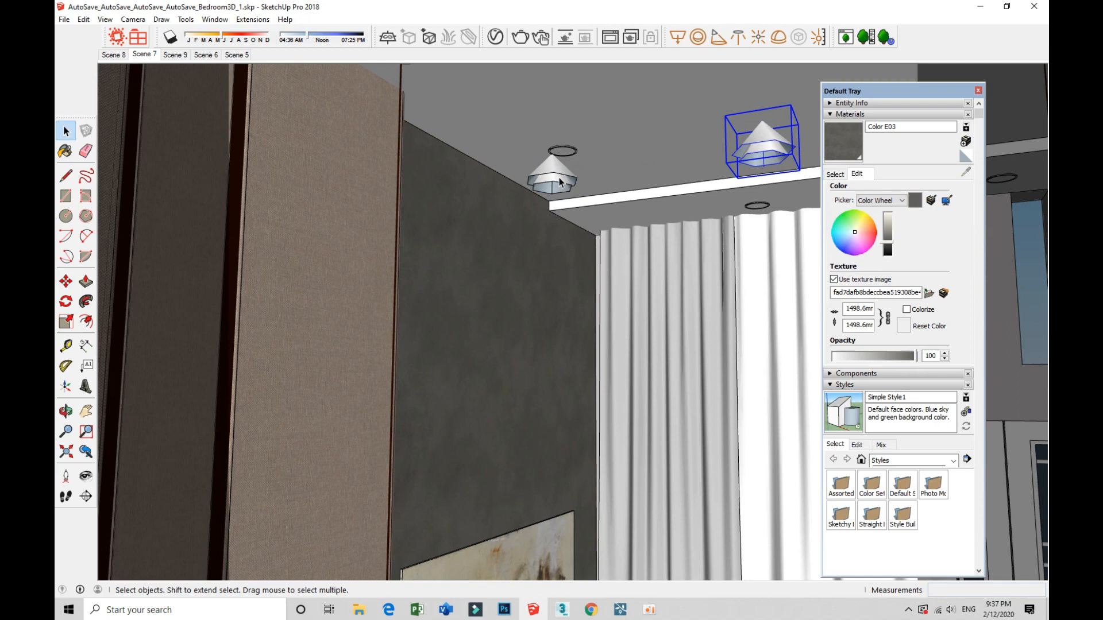
scroll(560, 181, "up", 1)
left_click(560, 180)
key("q")
right_click(595, 164)
key("Escape")
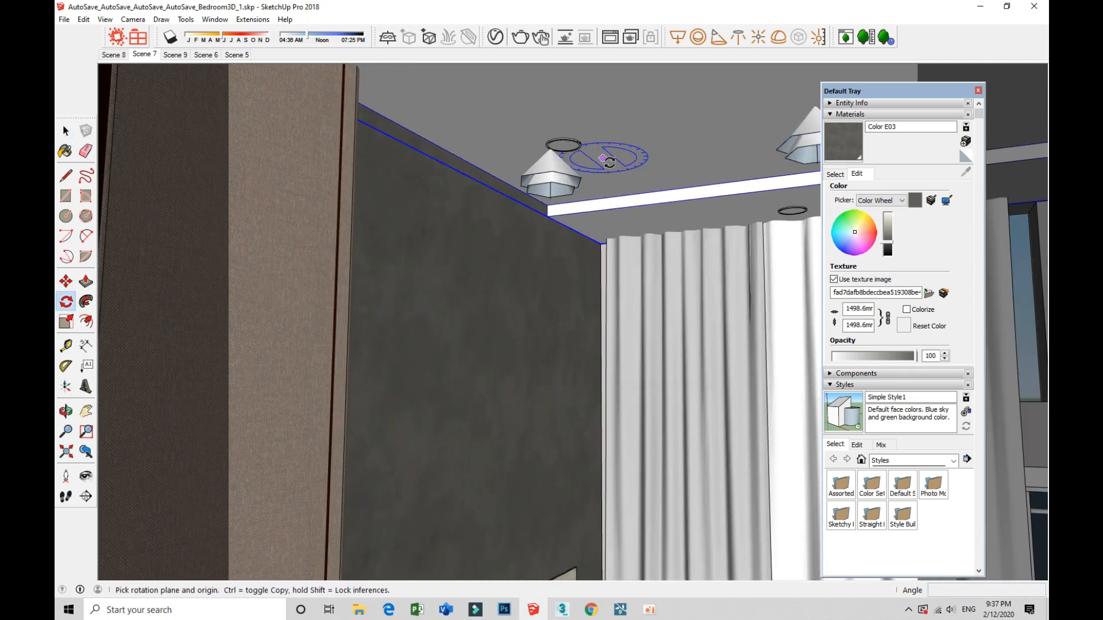
key("space")
left_click(579, 180)
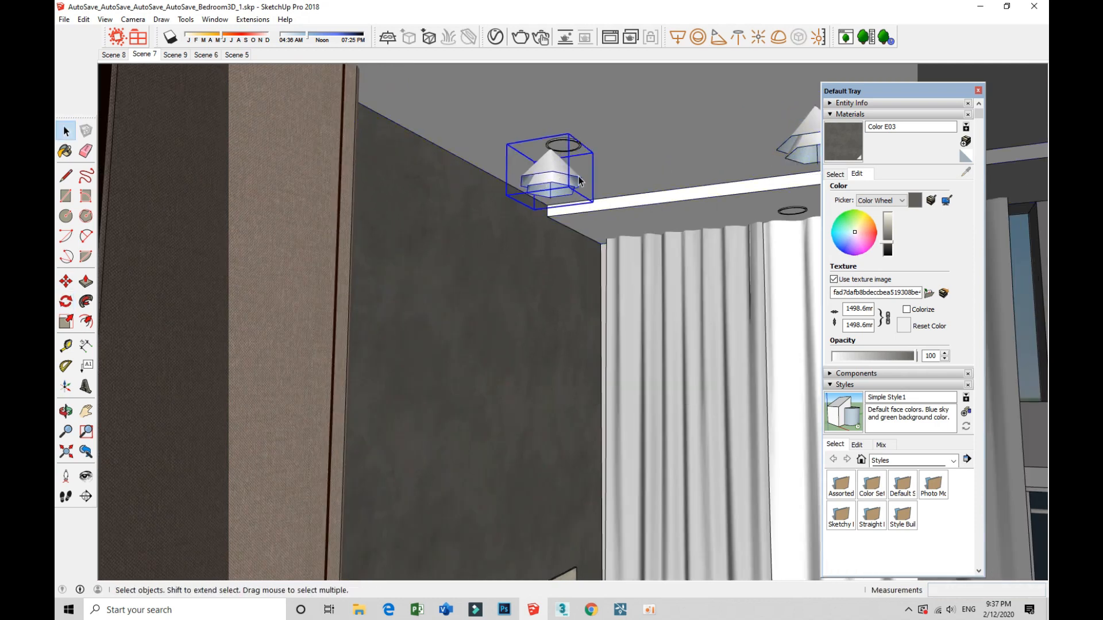
key("q")
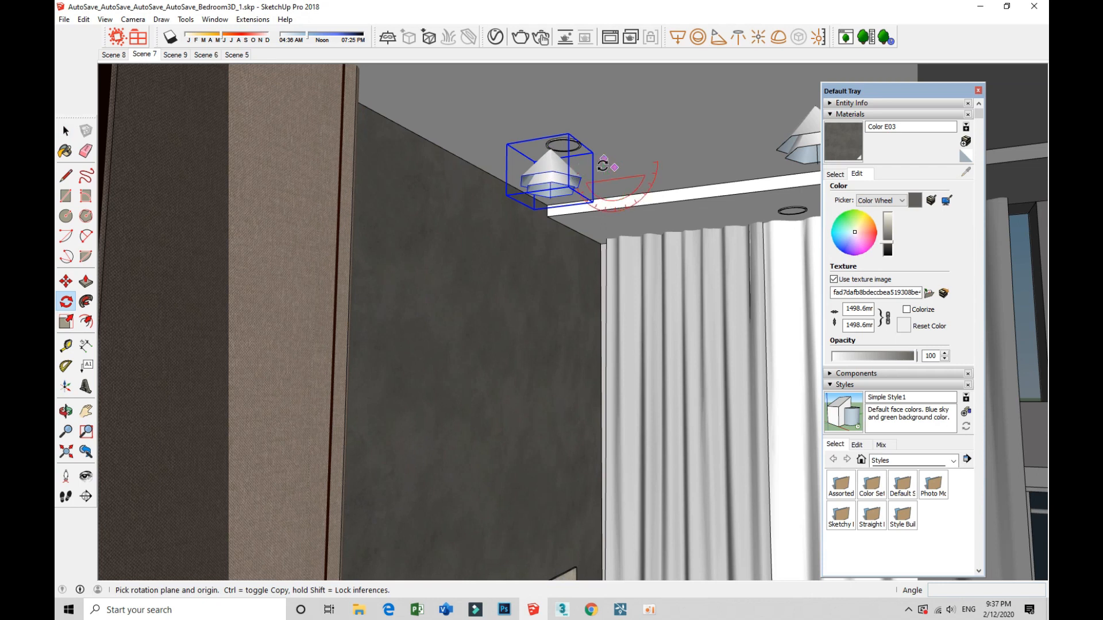
left_click(614, 167)
right_click(717, 163)
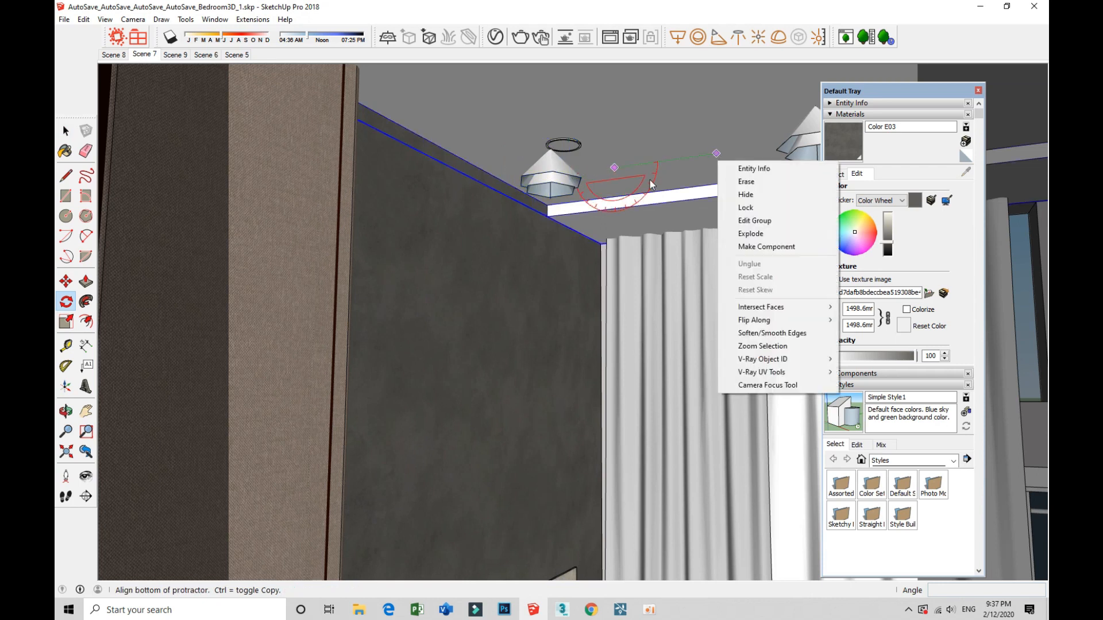
key("Escape")
key("space")
left_click(582, 183)
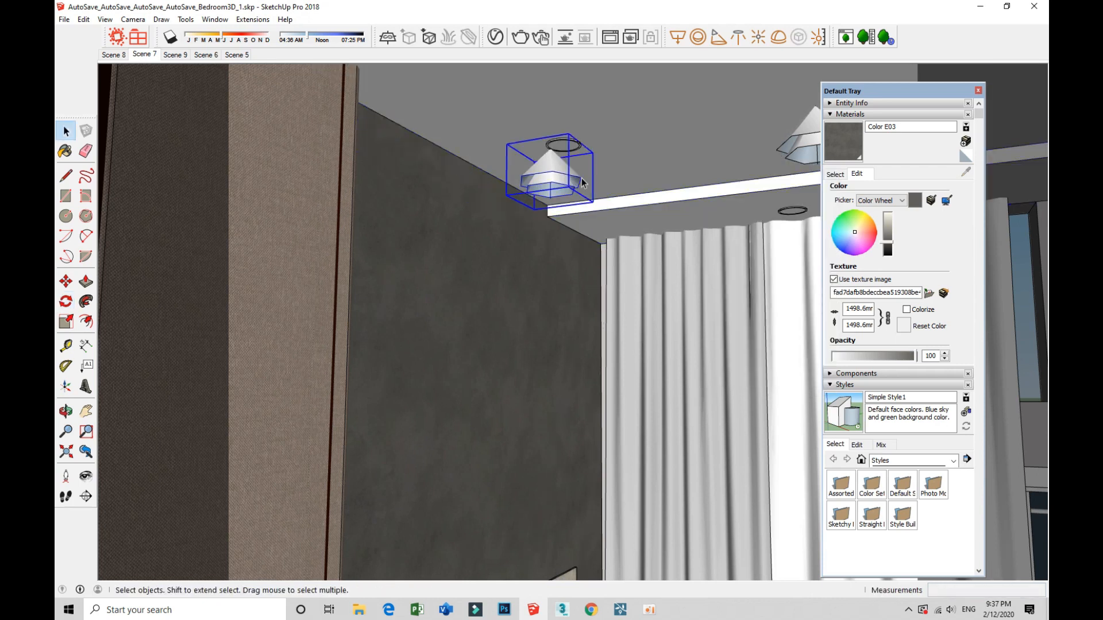
- Tilt the IES light above the painting with Rotate and set the V-Ray IES light's intensity to 57000 lm
key("q")
left_click(624, 205)
left_click(695, 200)
left_click(618, 213)
key("space")
left_click(495, 36)
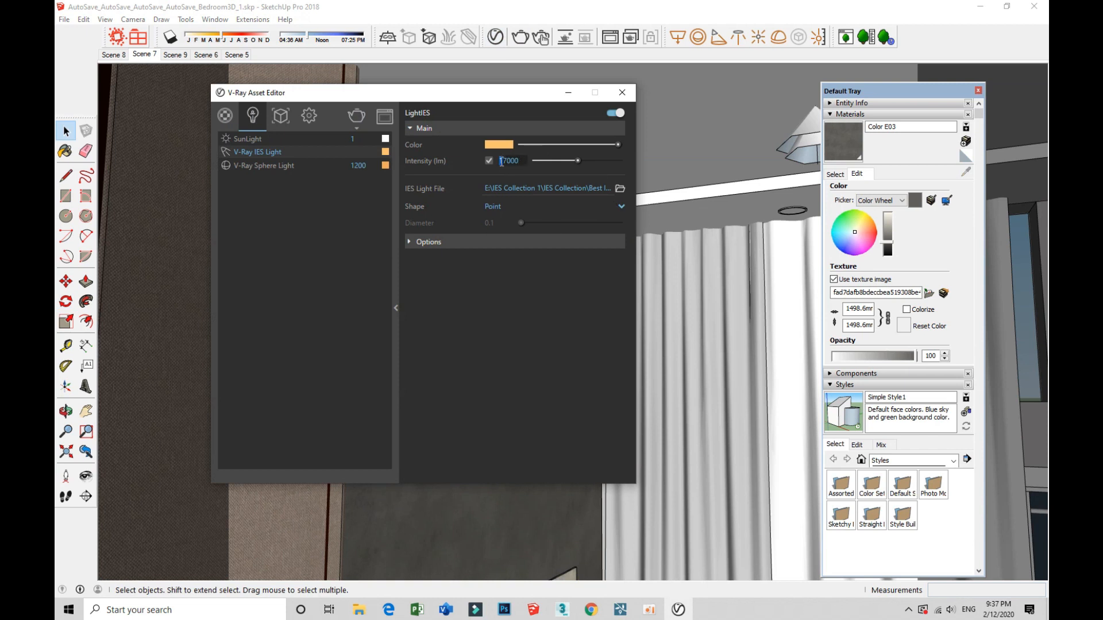
left_click(622, 92)
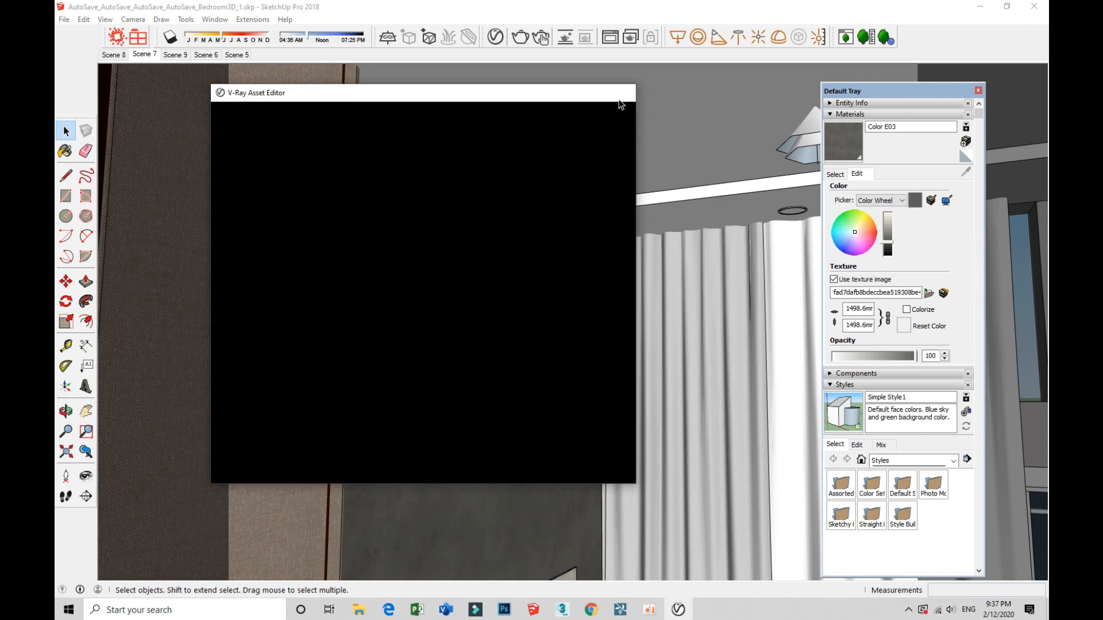
- Copy the second IES light of the sofa-side row farther from the wall to the next ceiling spotlight
middle_click_drag(552, 138, 446, 204)
scroll(445, 204, "down", 3)
left_click(550, 159)
scroll(506, 169, "down", 3)
middle_click_drag(550, 160, 502, 200)
scroll(501, 172, "down", 2)
key("m")
left_click(507, 166)
scroll(504, 214, "down", 2)
key("ctrl")
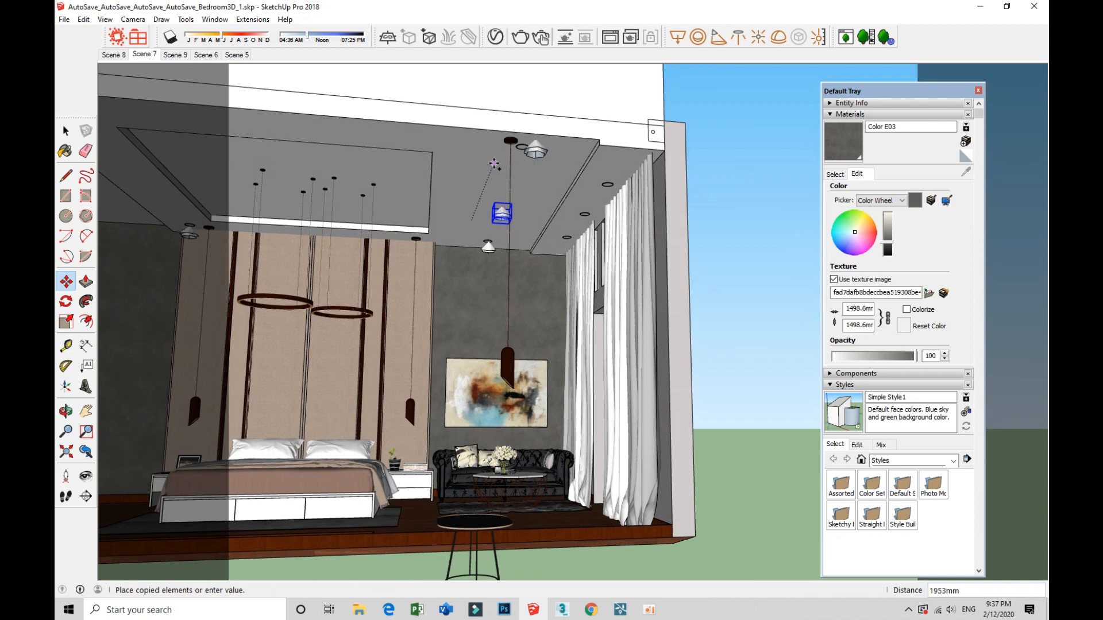
left_click(488, 175)
key("space")
- Copy the two outer IES lights of the sofa-side row across the ceiling to the rows above the bed and by the wardrobe
left_click(502, 214, "shift")
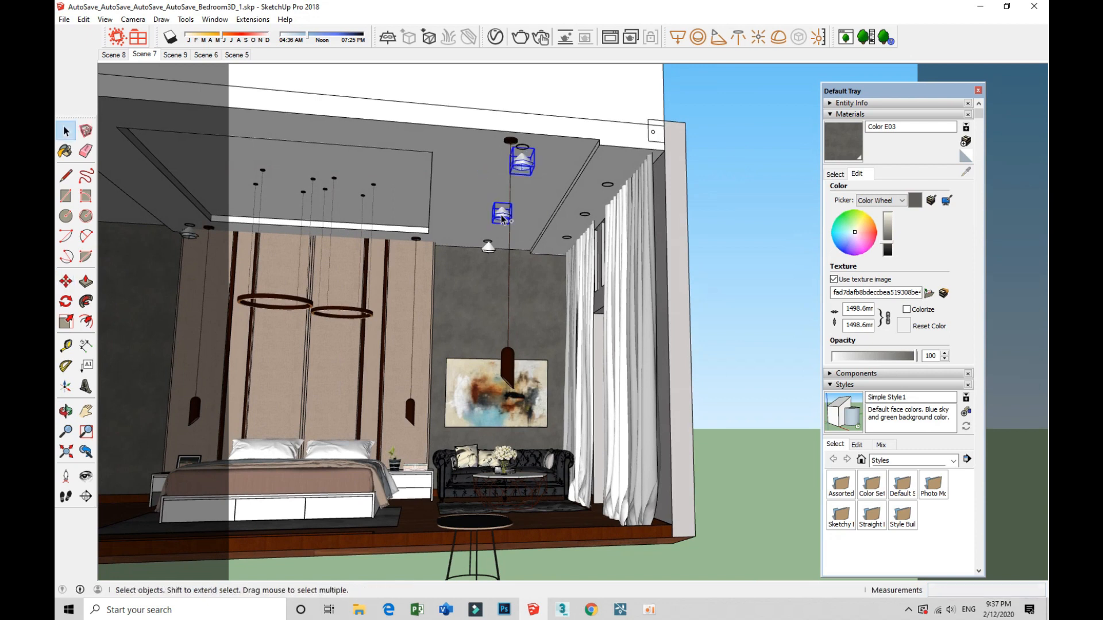
middle_click_drag(502, 215, 490, 206)
scroll(489, 206, "down", 1)
key("m")
left_click(463, 190)
key("ctrl")
middle_click_drag(307, 184, 376, 175)
key("Escape")
key("space")
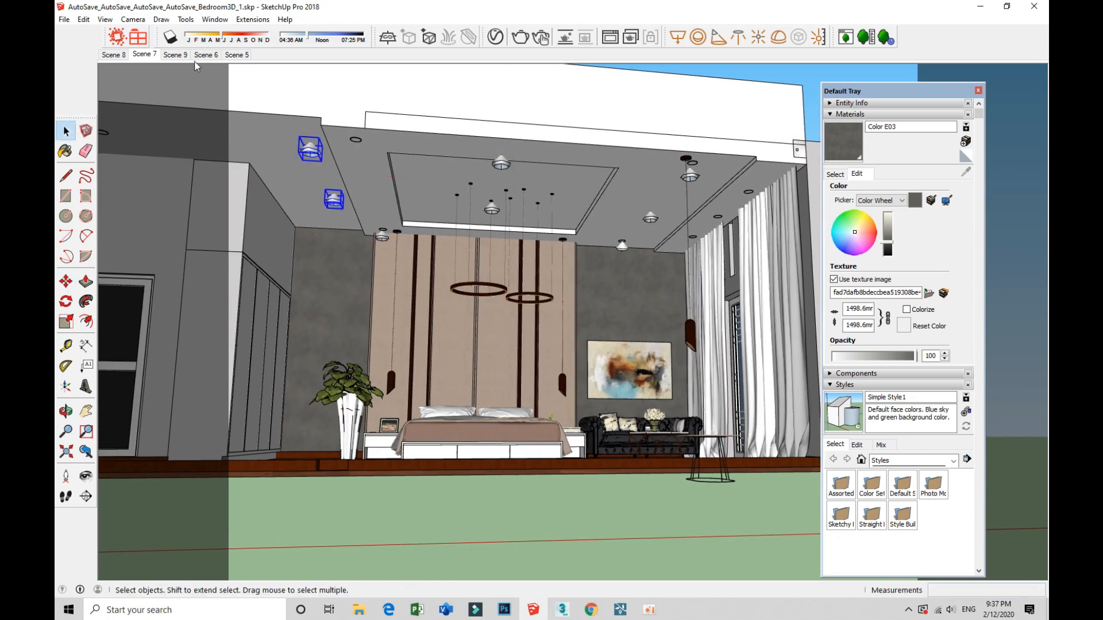
- Return to Scene 7, test-render it with the copied IES lights, and close the frame buffer
left_click(153, 57)
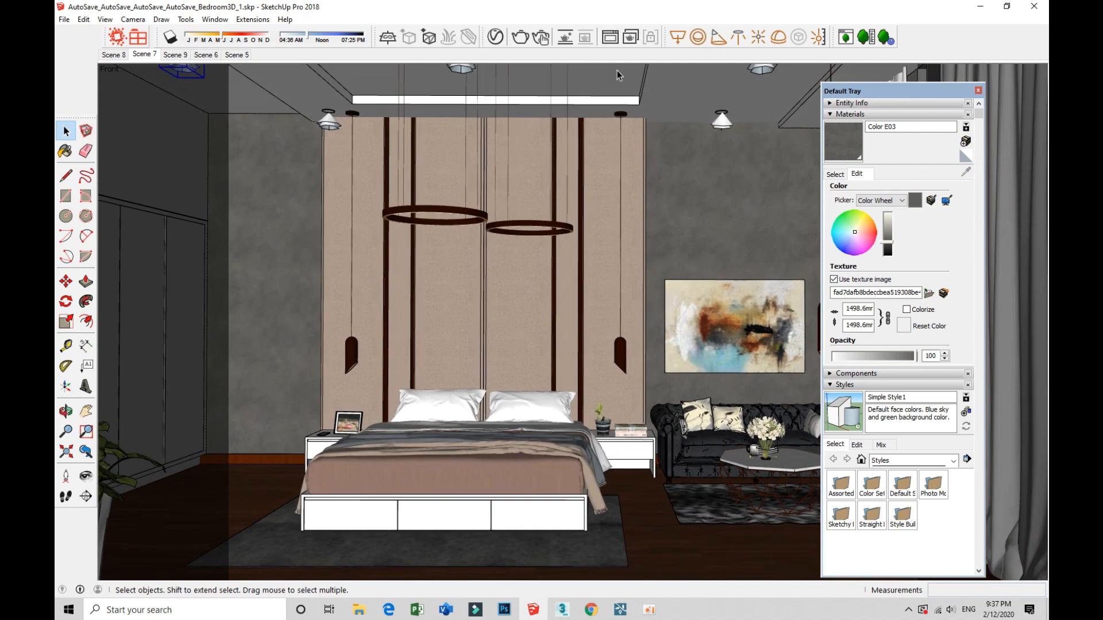
left_click(519, 41)
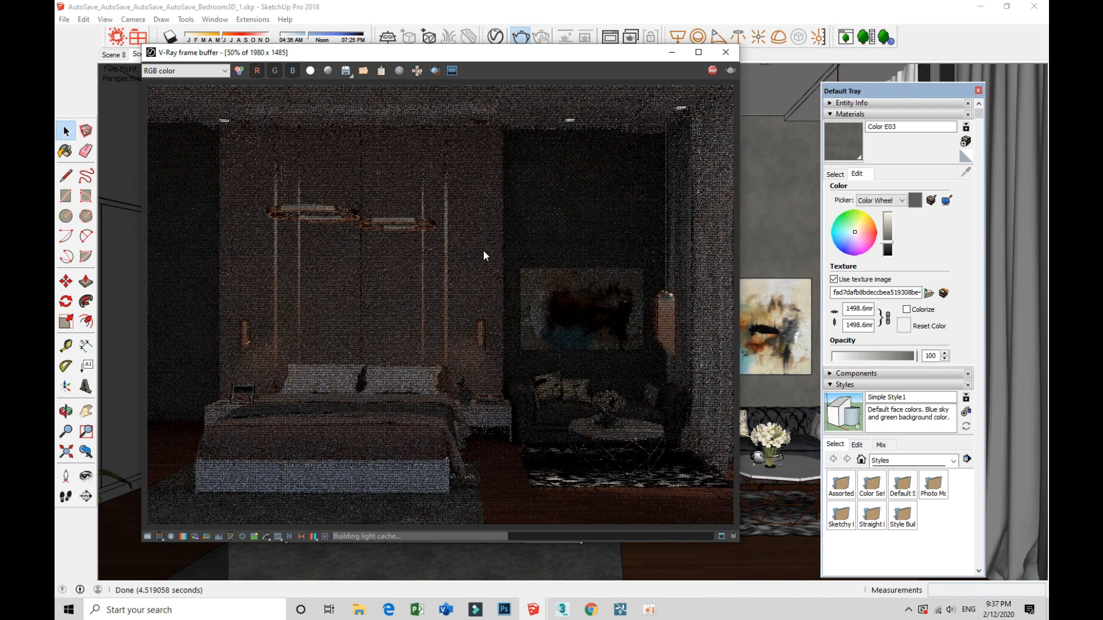
scroll(483, 250, "down", 1)
scroll(484, 256, "up", 1)
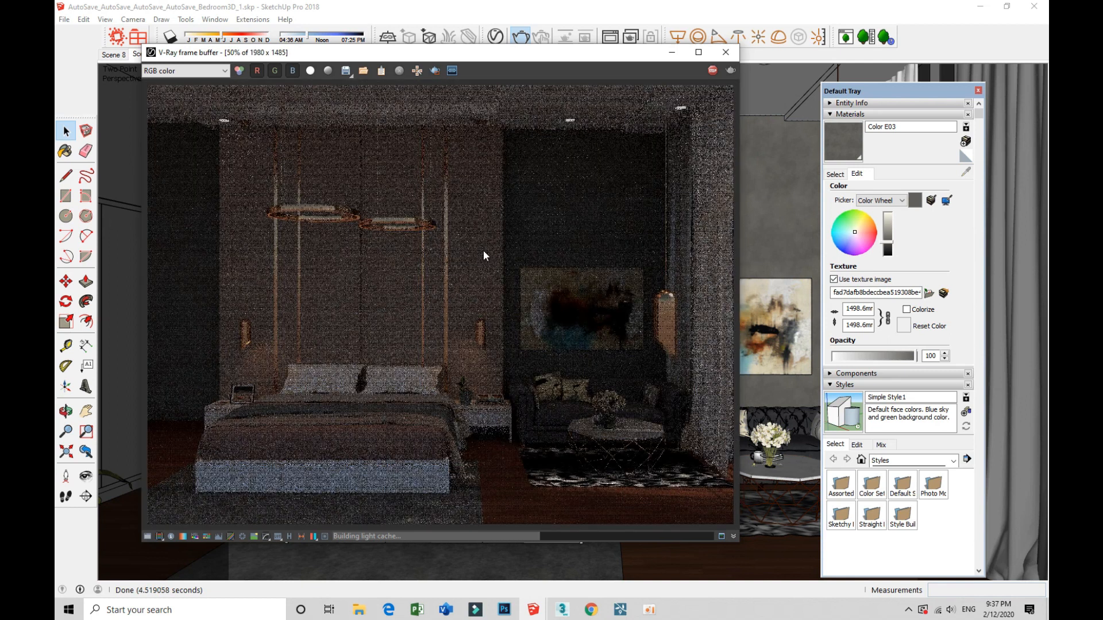
left_click(726, 53)
- Set the V-Ray sphere light's intensity to 5200 and open the V-Ray IES light's intensity value for editing
left_click(498, 37)
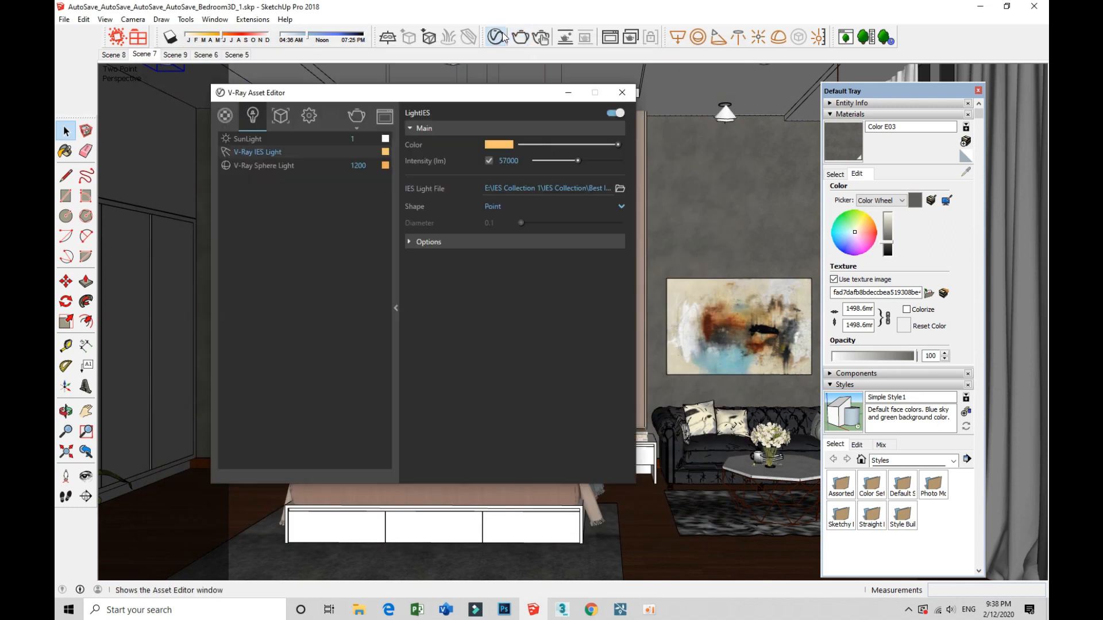
left_click(323, 167)
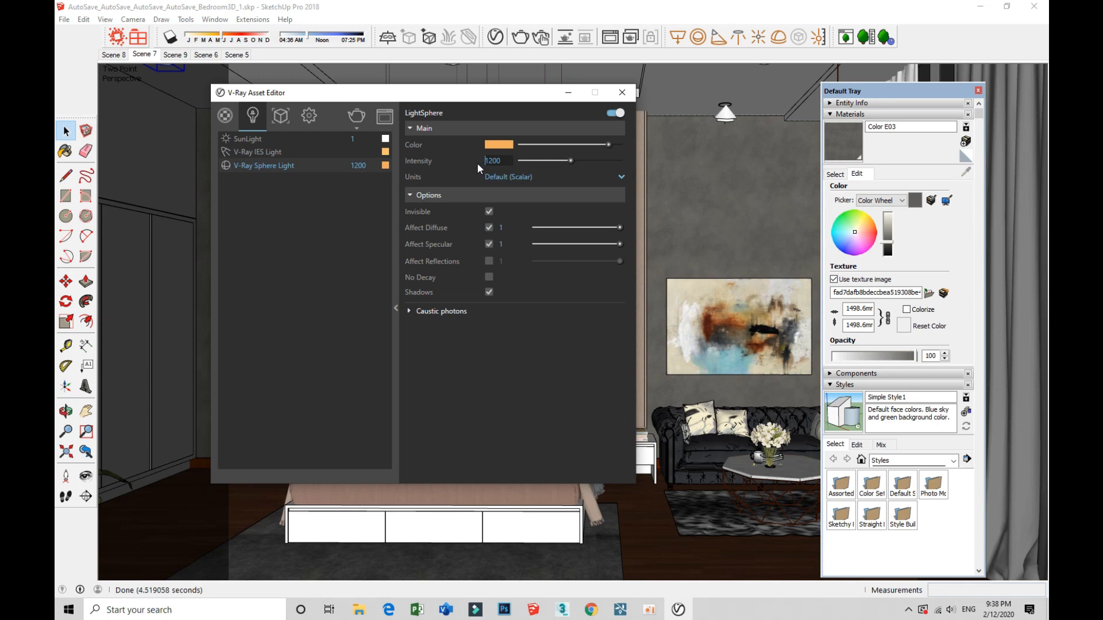
type("5")
key("Return")
left_click(277, 151)
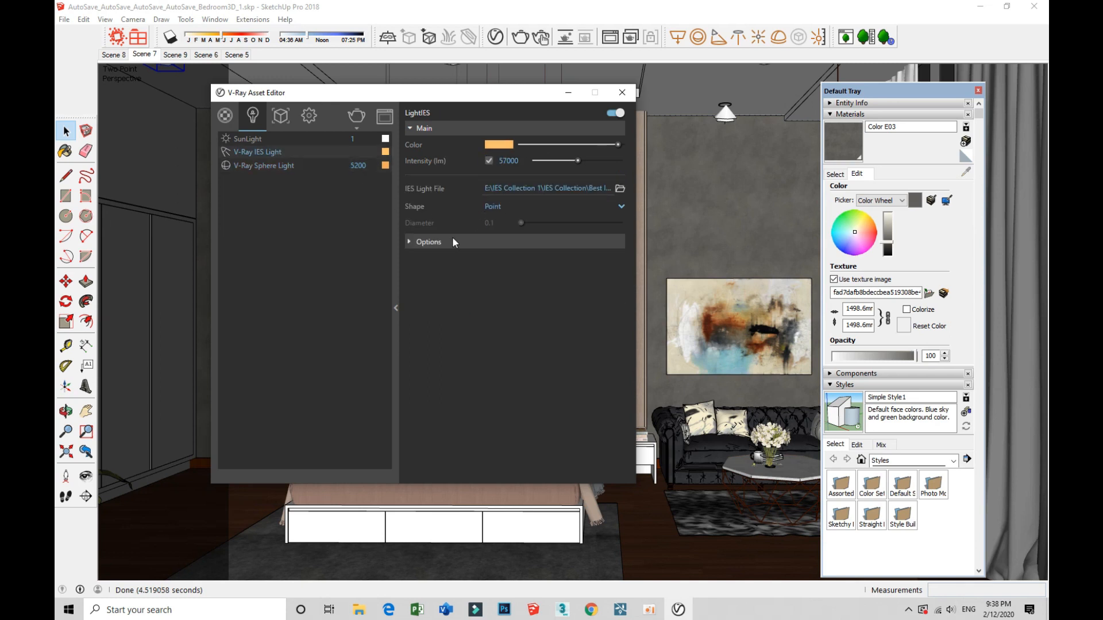
left_click_drag(503, 161, 498, 161)
left_click(622, 92)
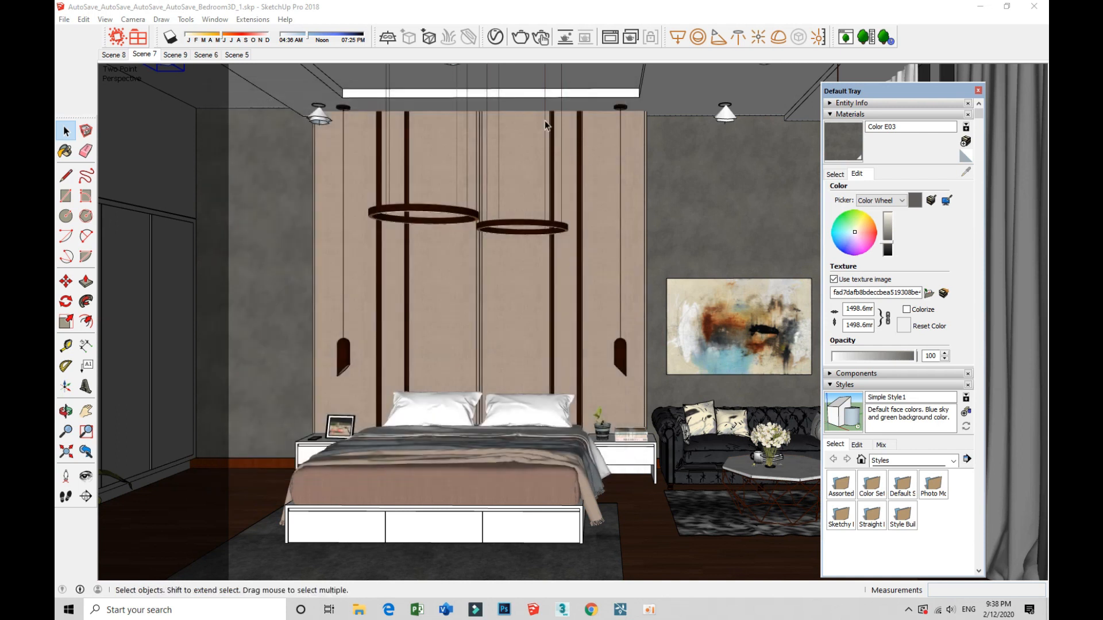
- Test-render the bed wall with the stronger sphere lights, stop the render, and close the frame buffer
left_click(523, 38)
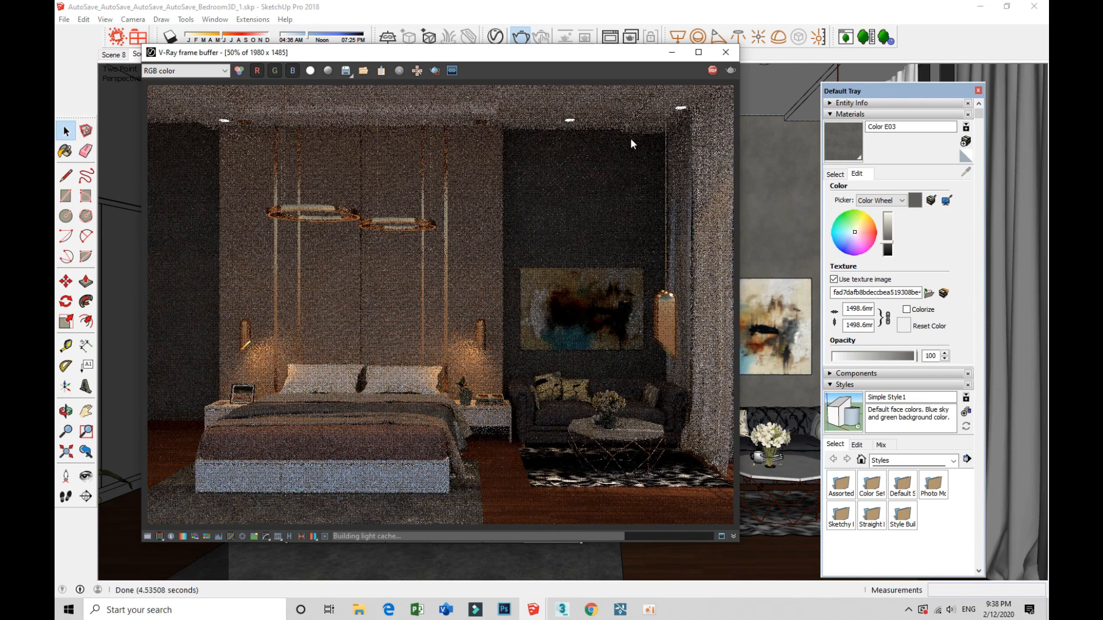
left_click(712, 71)
left_click(725, 53)
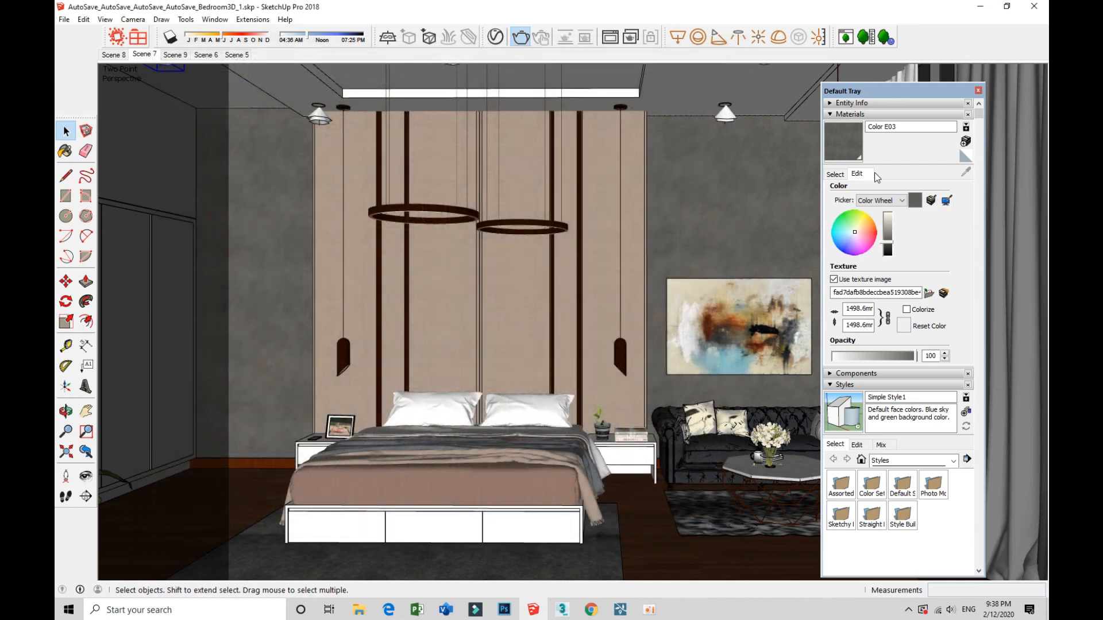
- Sample the orange emissive material from the underside of the ring pendant above the bed
left_click(836, 173)
left_click(934, 224)
left_click(966, 171)
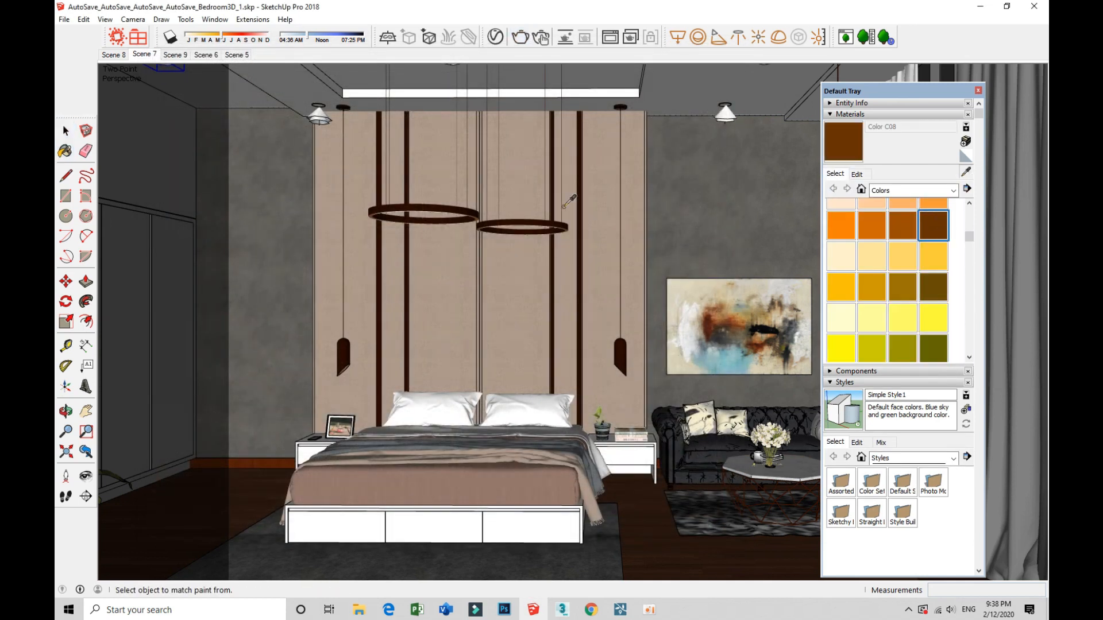
scroll(549, 221, "up", 4)
middle_click_drag(547, 237, 566, 187)
scroll(566, 187, "up", 5)
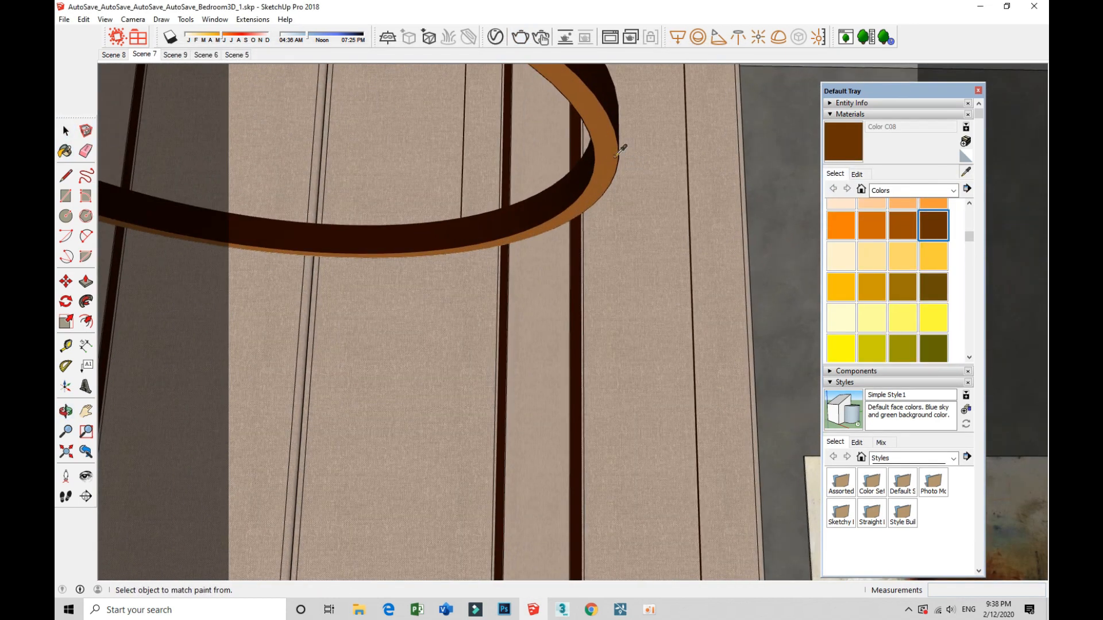
left_click(618, 151)
- Set the emissive intensity of the ring pendant's Material #1792 to 120
left_click(495, 42)
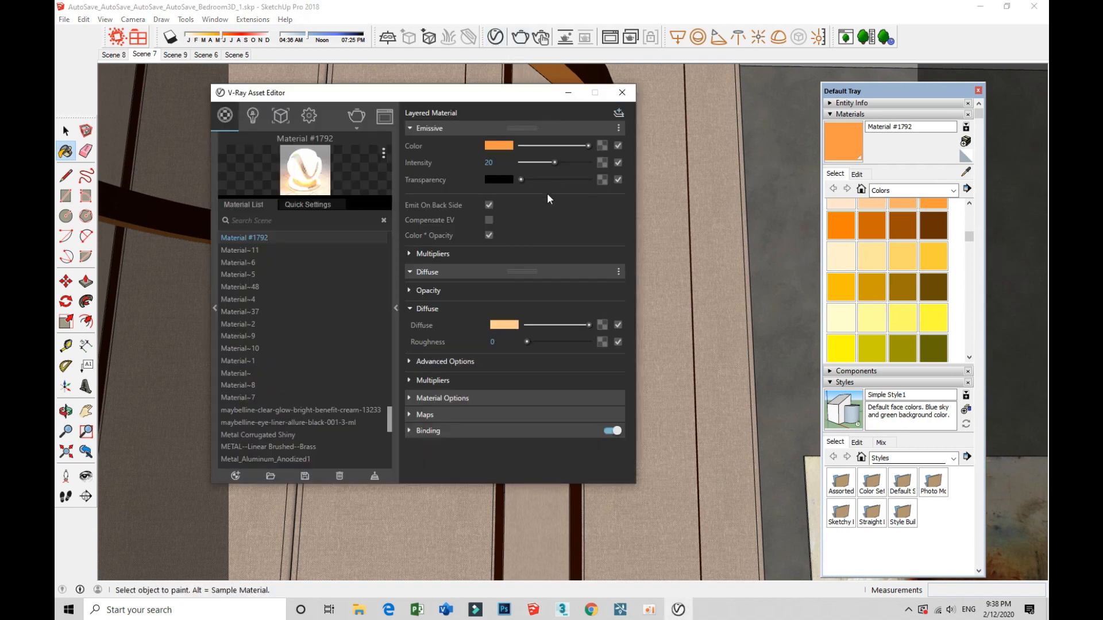
double_click(495, 162)
type("120")
key("Return")
left_click(621, 92)
left_click(66, 131)
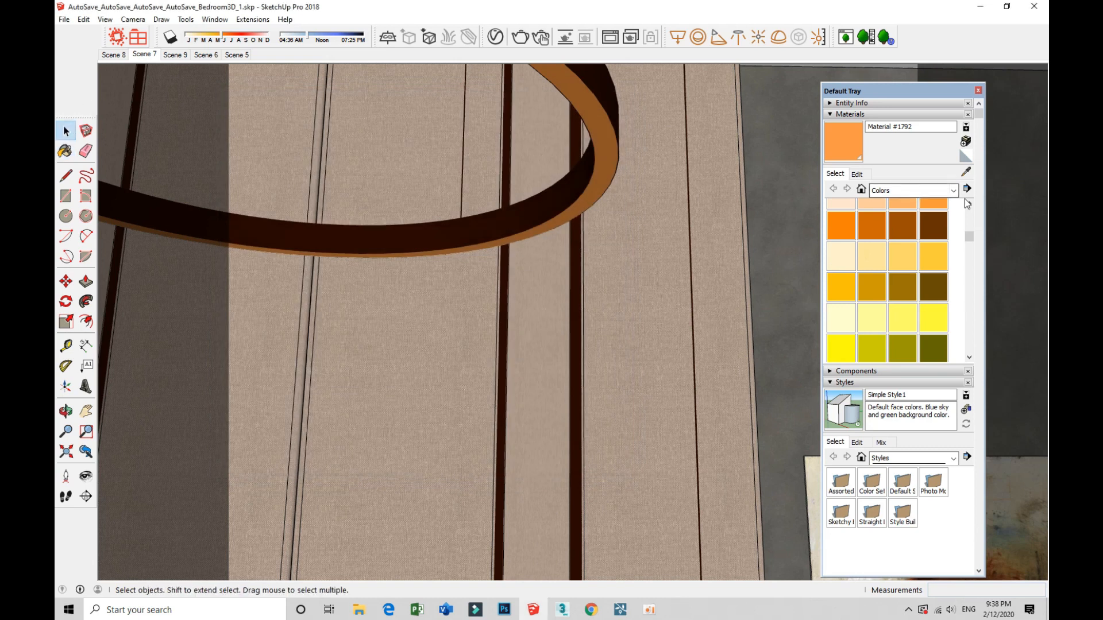
- Resample the ring pendant's Material #1792 and change its emissive color to pale peach (R 1, G 0.827, B 0.682)
left_click(939, 232)
left_click(966, 172)
left_click(599, 146)
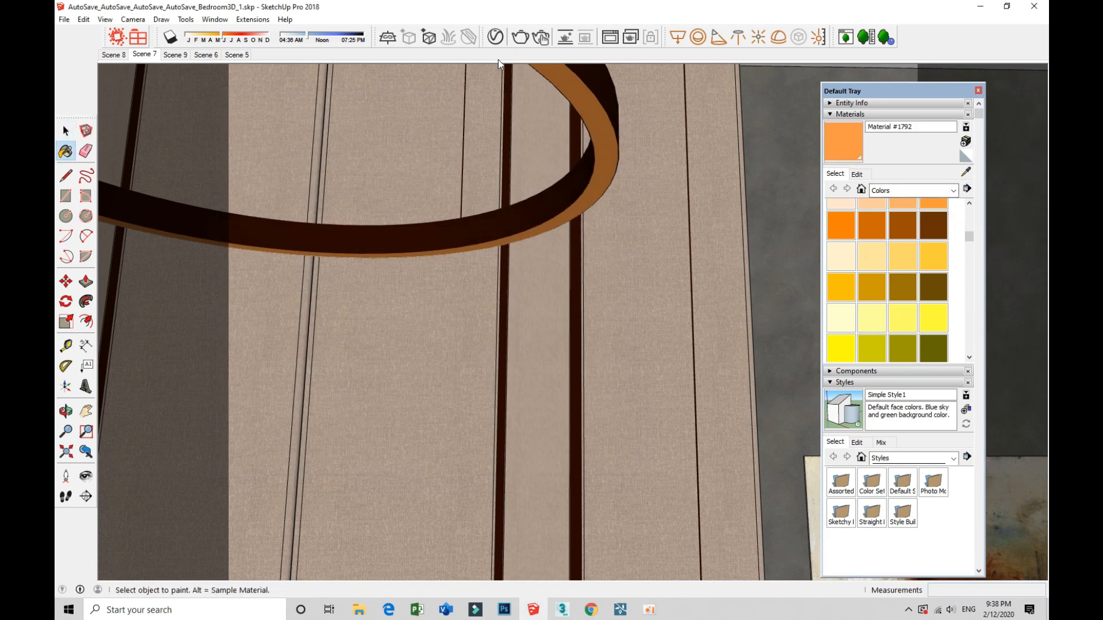
left_click(495, 37)
left_click(499, 145)
left_click_drag(468, 237, 415, 210)
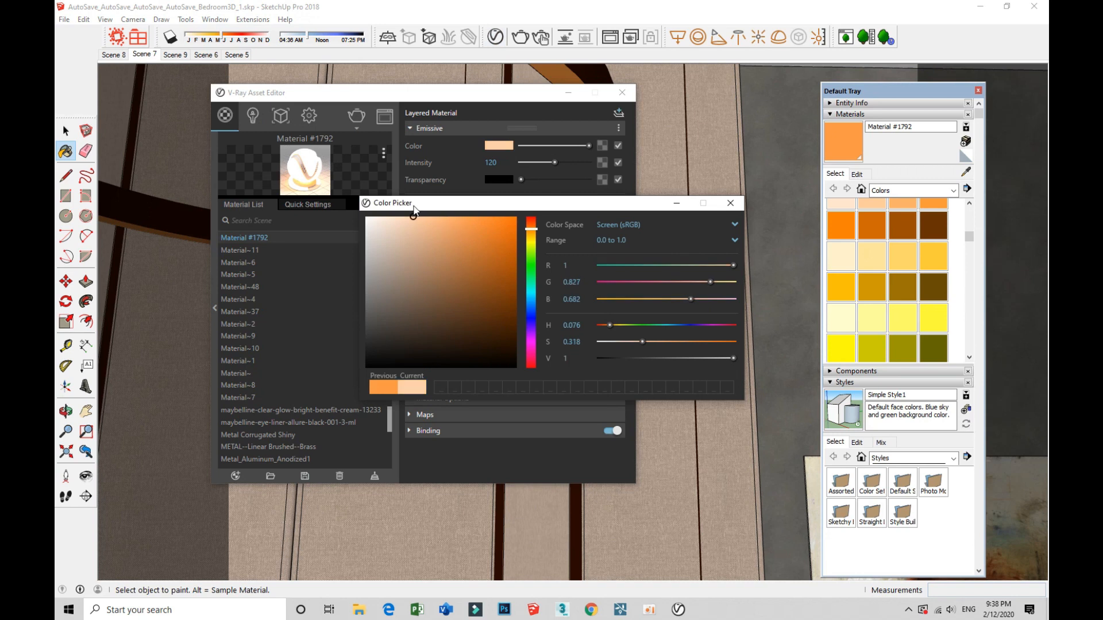
left_click(731, 204)
left_click(623, 92)
left_click(72, 132)
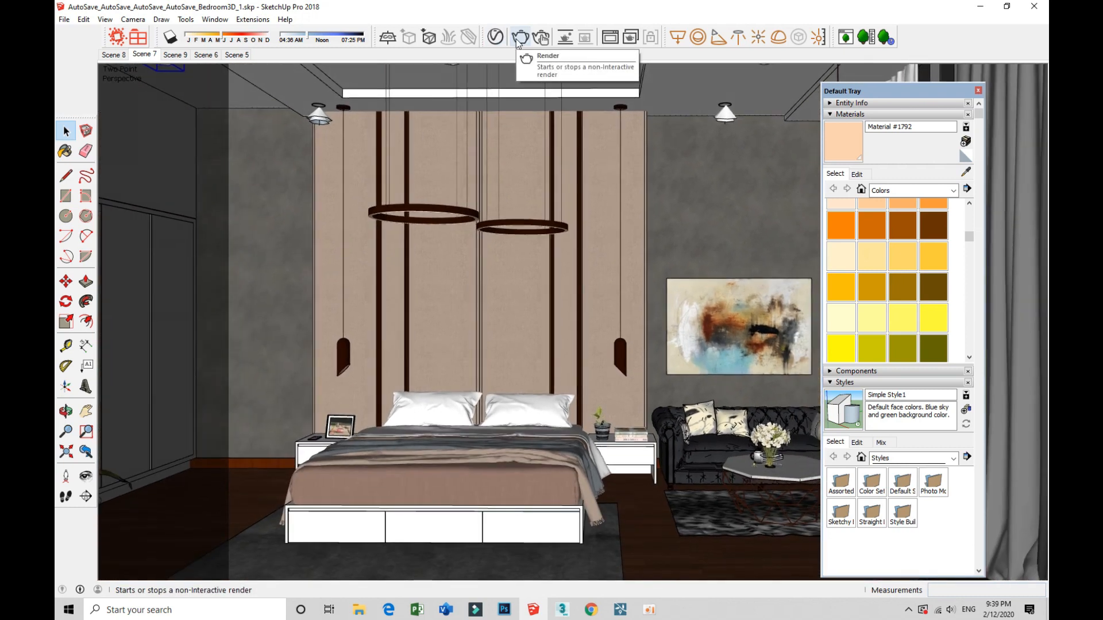
- Render the Scene 7 view to check the ring pendants' new glow
left_click(519, 39)
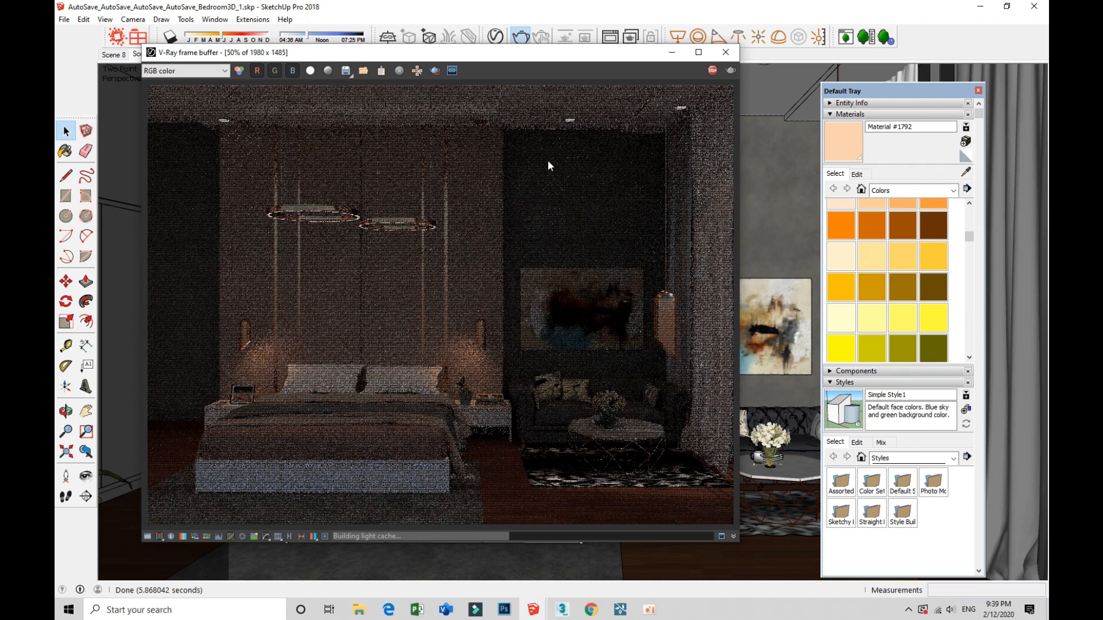
- Check the bedroom's test render and close the frame buffer
scroll(540, 163, "down", 1)
scroll(534, 165, "up", 1)
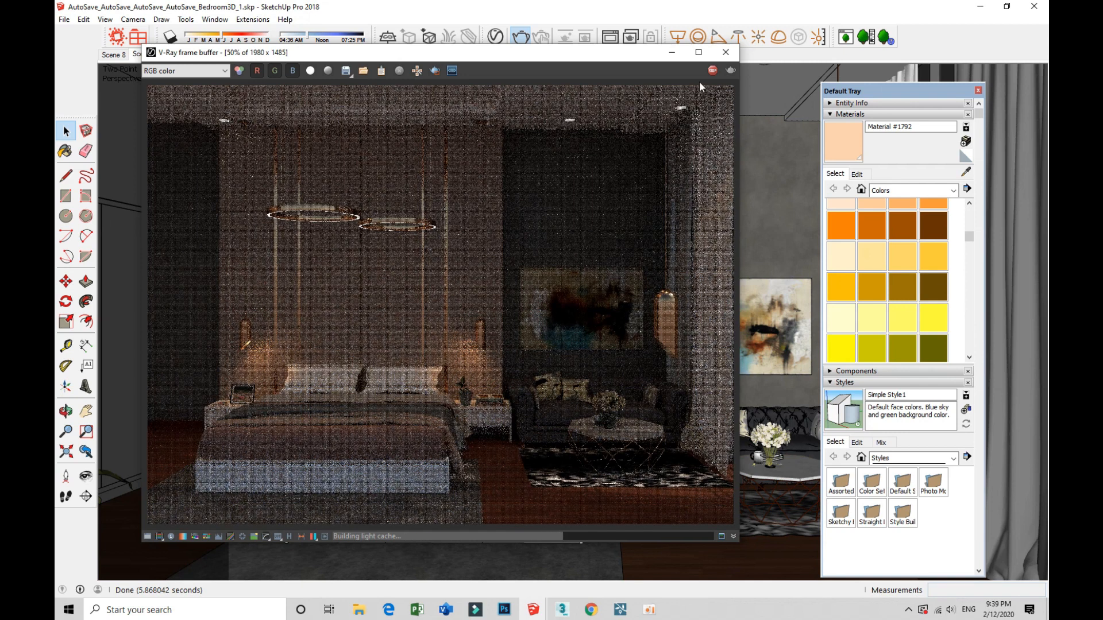
left_click(733, 50)
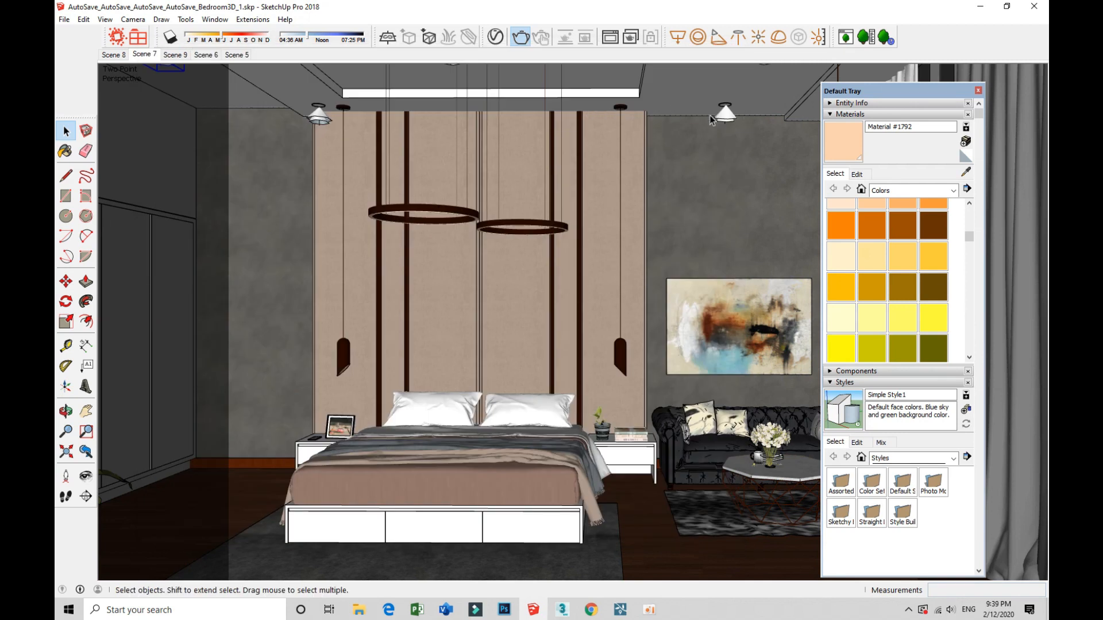
- Edit the intensity of the V-Ray IES Light used by the ceiling spotlights in front of the bed wall
left_click(728, 118)
left_click(318, 117)
left_click(488, 43)
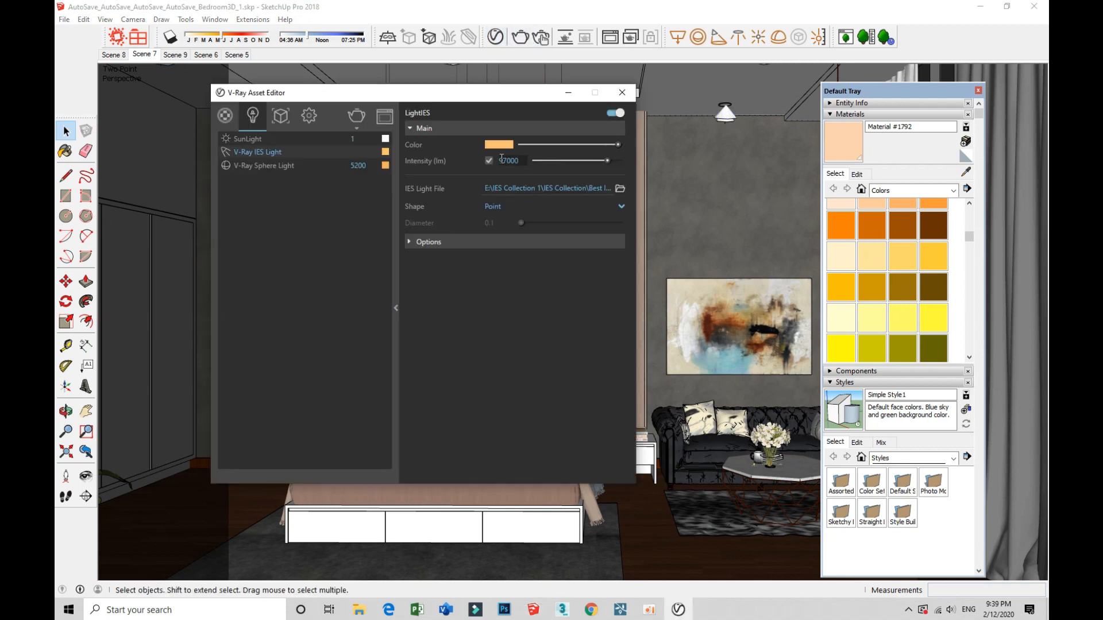
left_click_drag(498, 162, 505, 160)
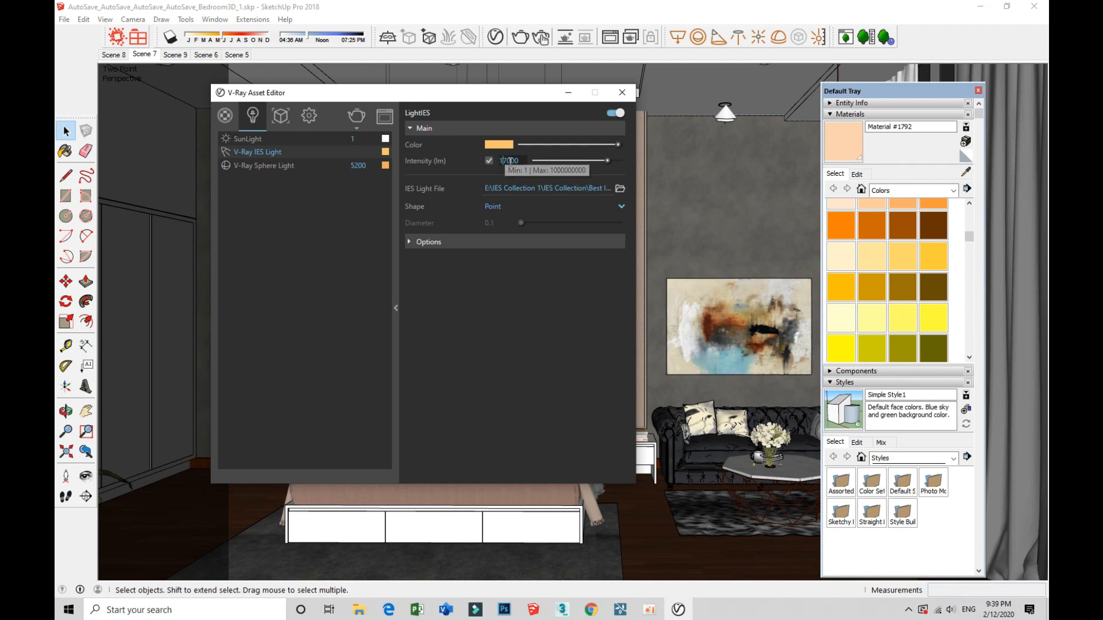
left_click(622, 94)
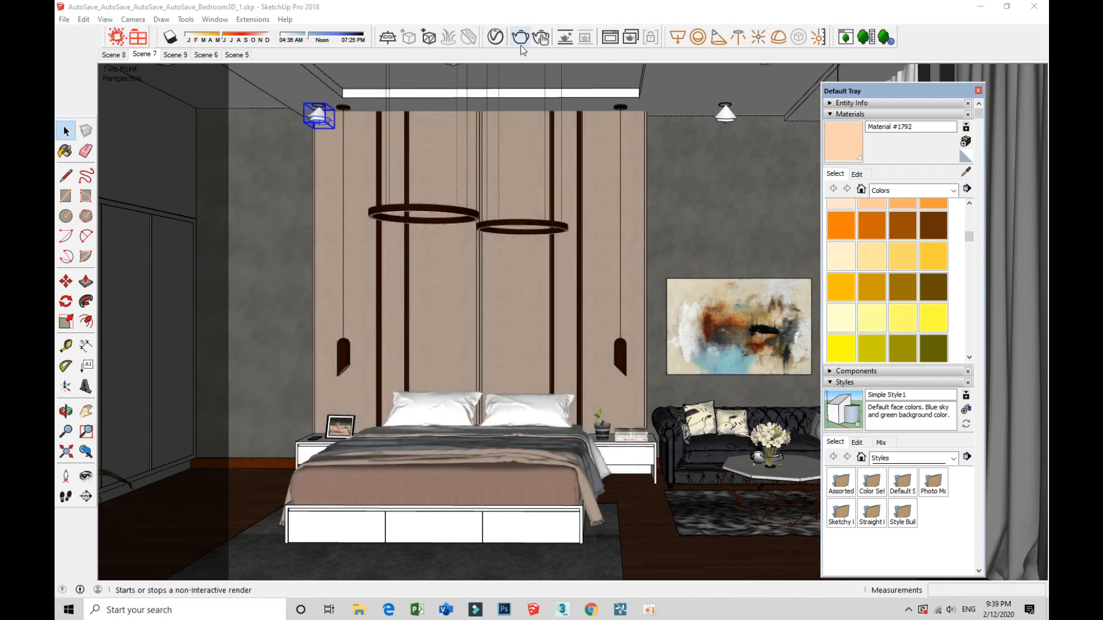
- Run another test render of the Scene 7 view, stop it during the light cache and close the frame buffer
left_click(520, 38)
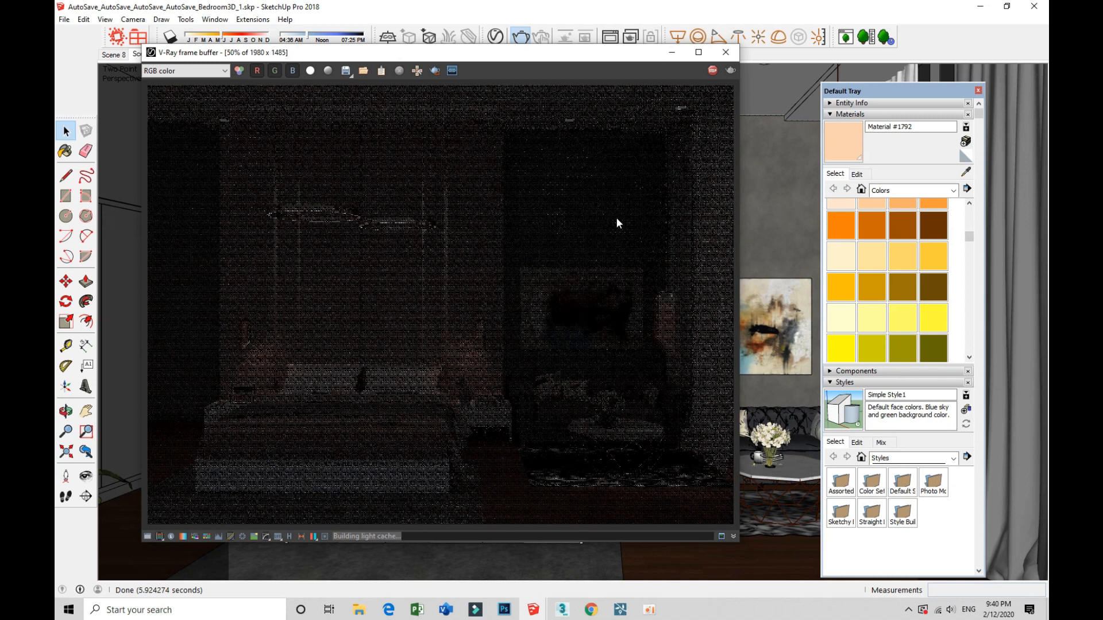
left_click(712, 71)
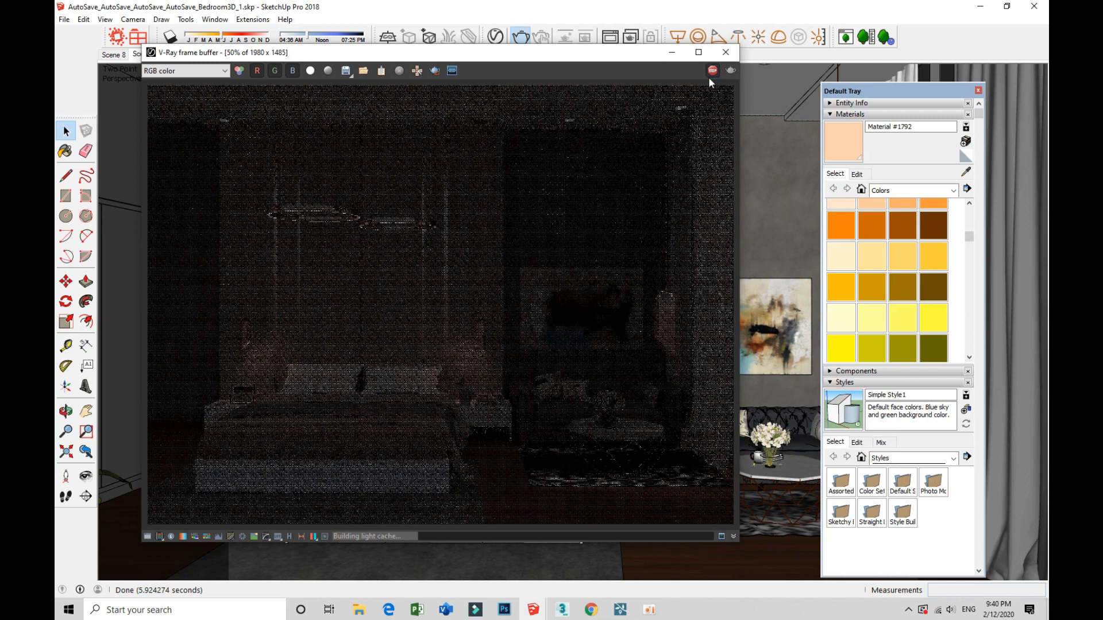
left_click(726, 52)
- Delete the pendant lamp hanging between the wall painting and the curtains
left_click_drag(850, 91, 495, 124)
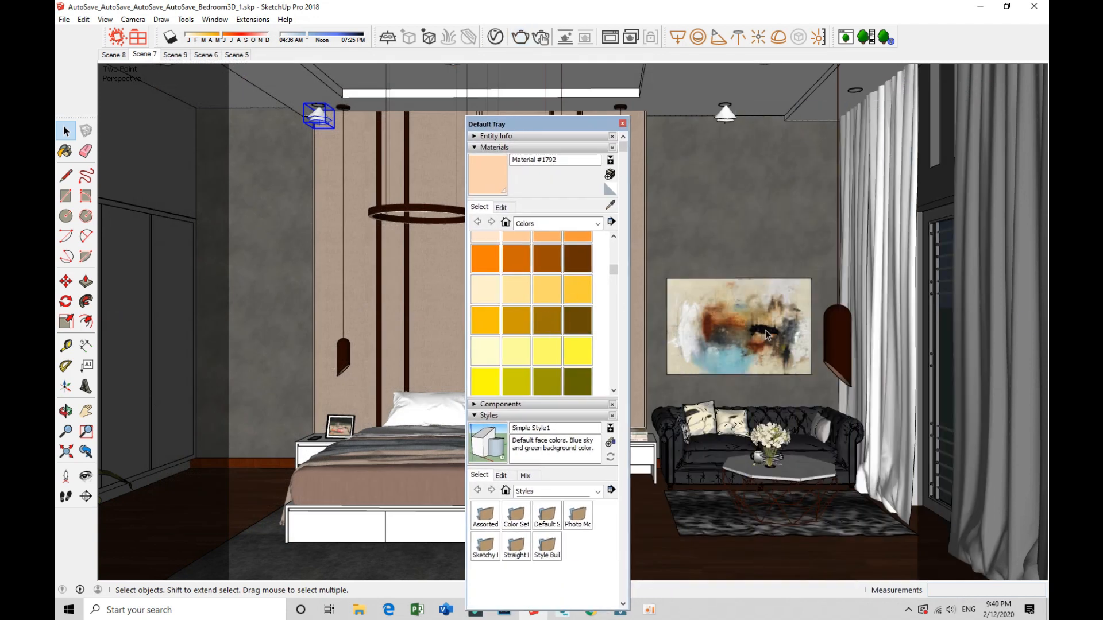
double_click(834, 350)
left_click(731, 301)
left_click(835, 333)
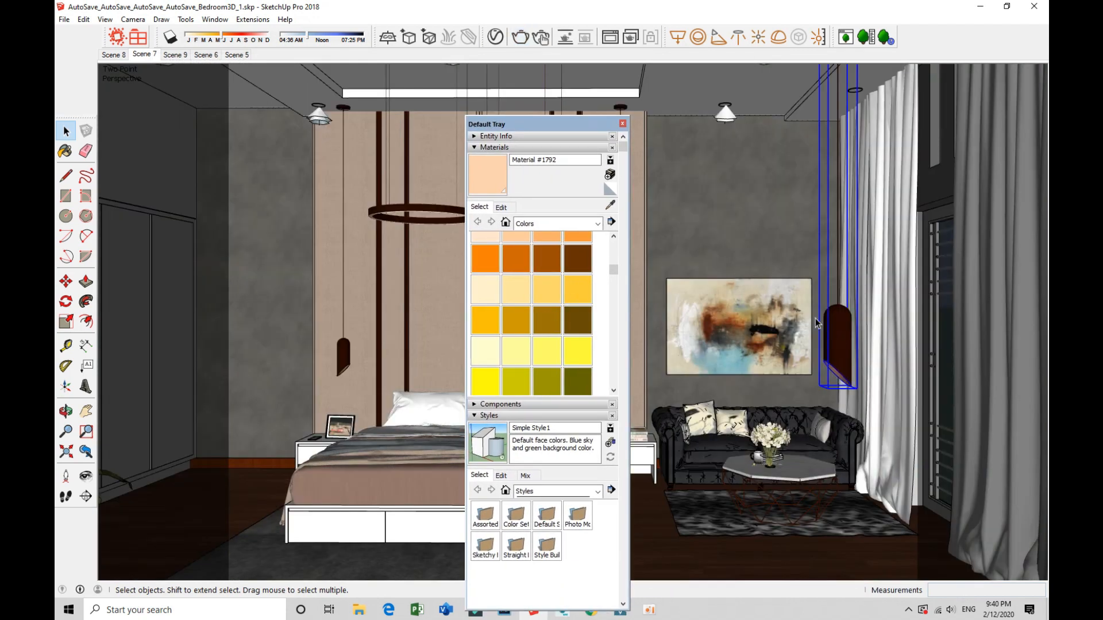
key("Delete")
- Examine the ceiling strip beside the curtains from below and return to the Scene 7 view
left_click_drag(572, 121, 525, 177)
middle_click_drag(846, 113, 612, 189)
key("p")
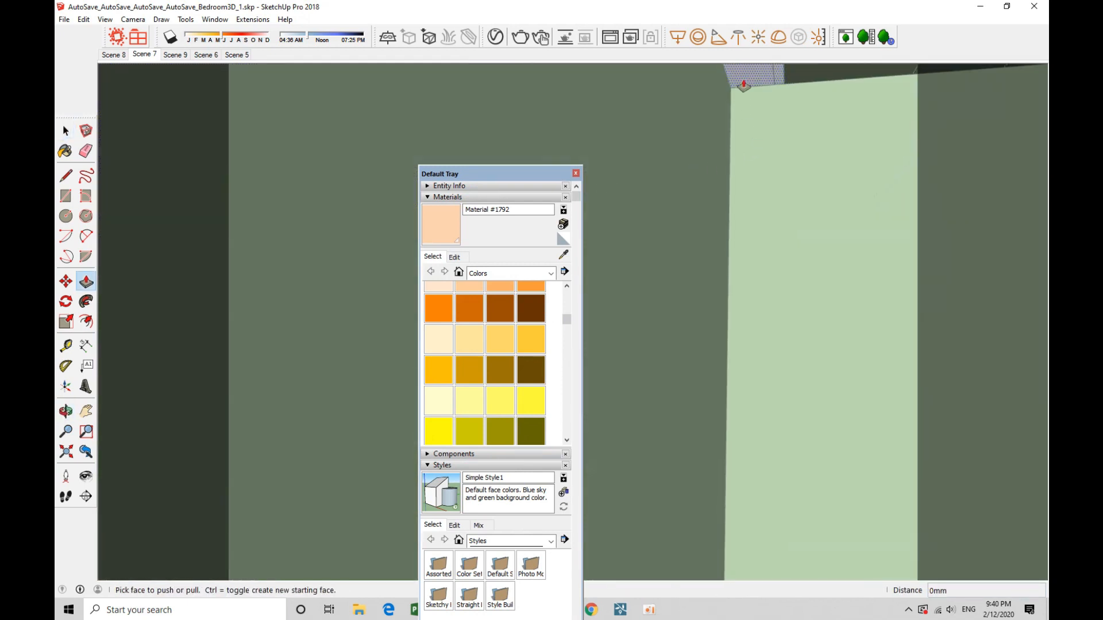
middle_click_drag(716, 86, 777, 177)
key("space")
scroll(778, 177, "down", 3)
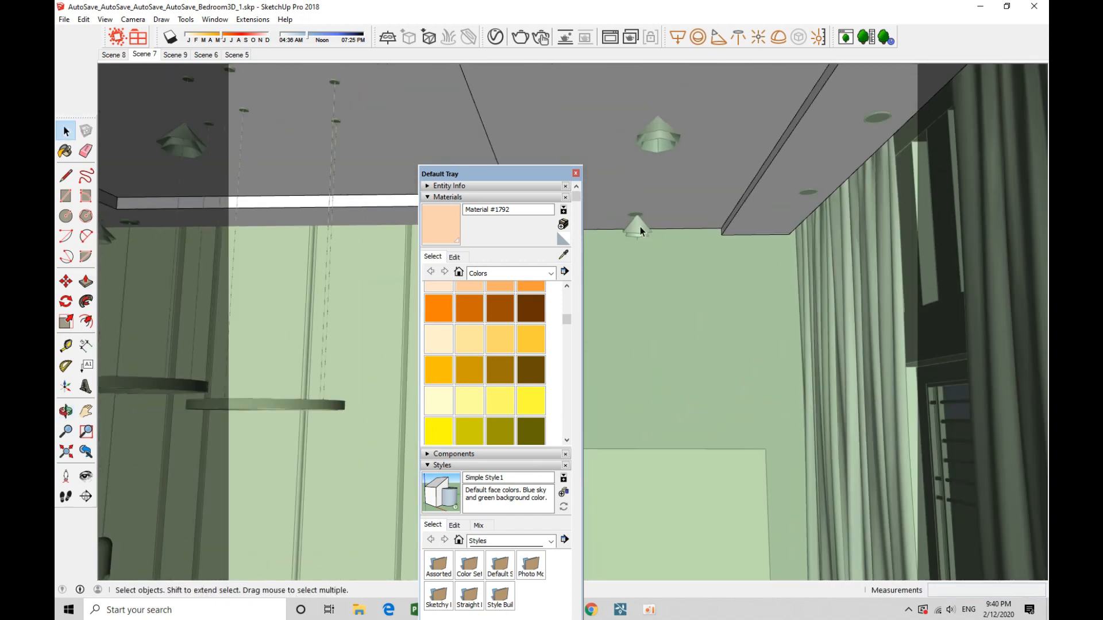
scroll(671, 228, "down", 3)
double_click(744, 221)
scroll(744, 221, "down", 4)
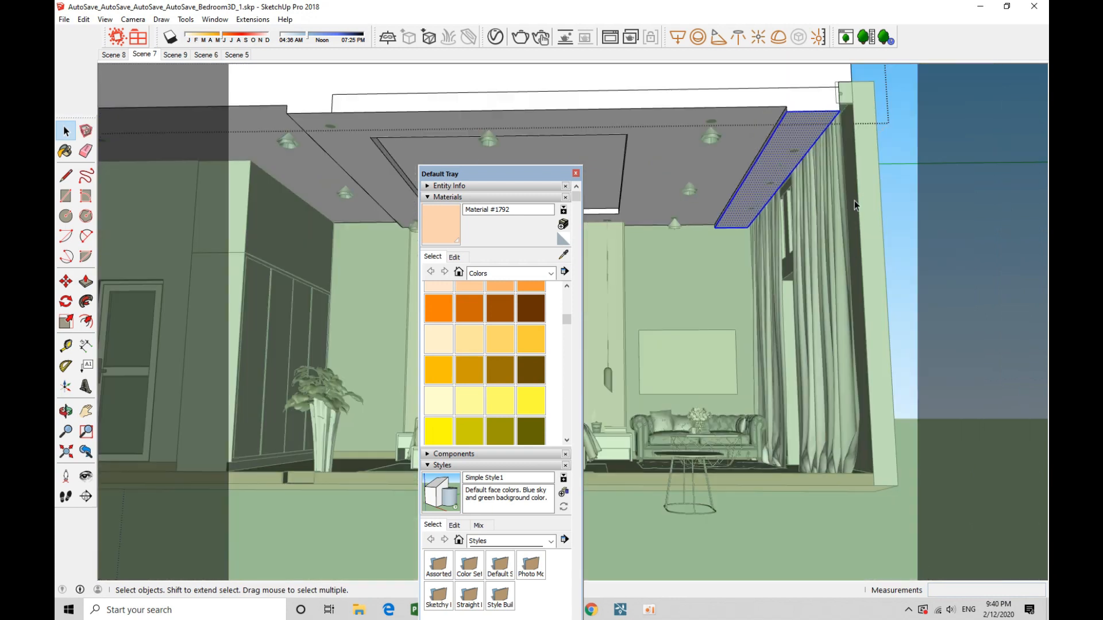
left_click(881, 184)
left_click_drag(543, 174, 984, 80)
left_click(144, 54)
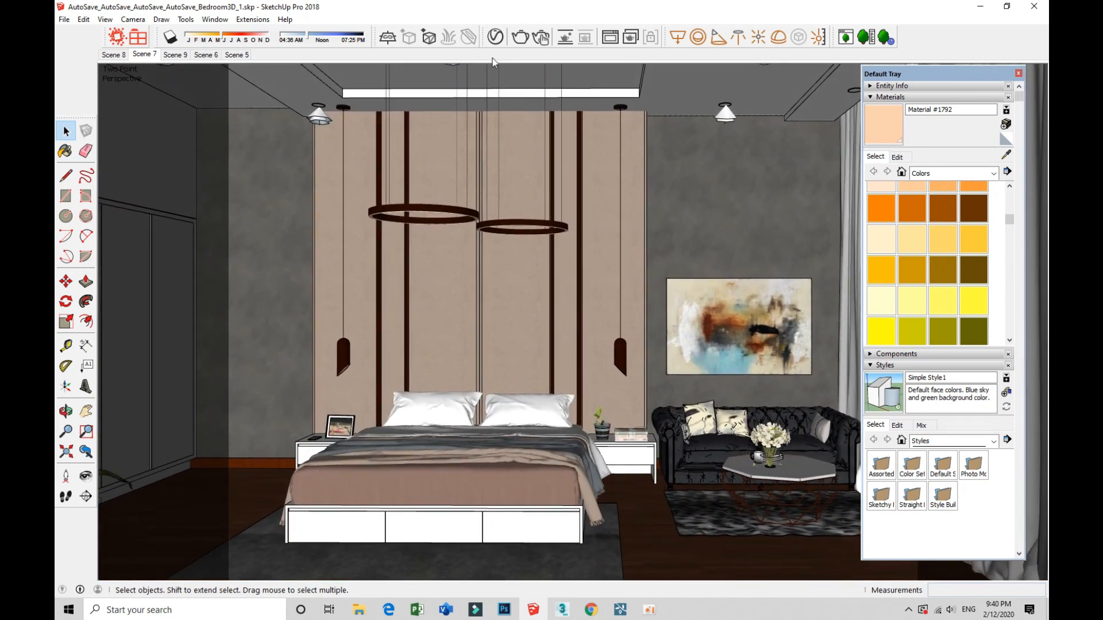
- Change the camera's exposure value in the V-Ray render settings
left_click(496, 36)
left_click(309, 117)
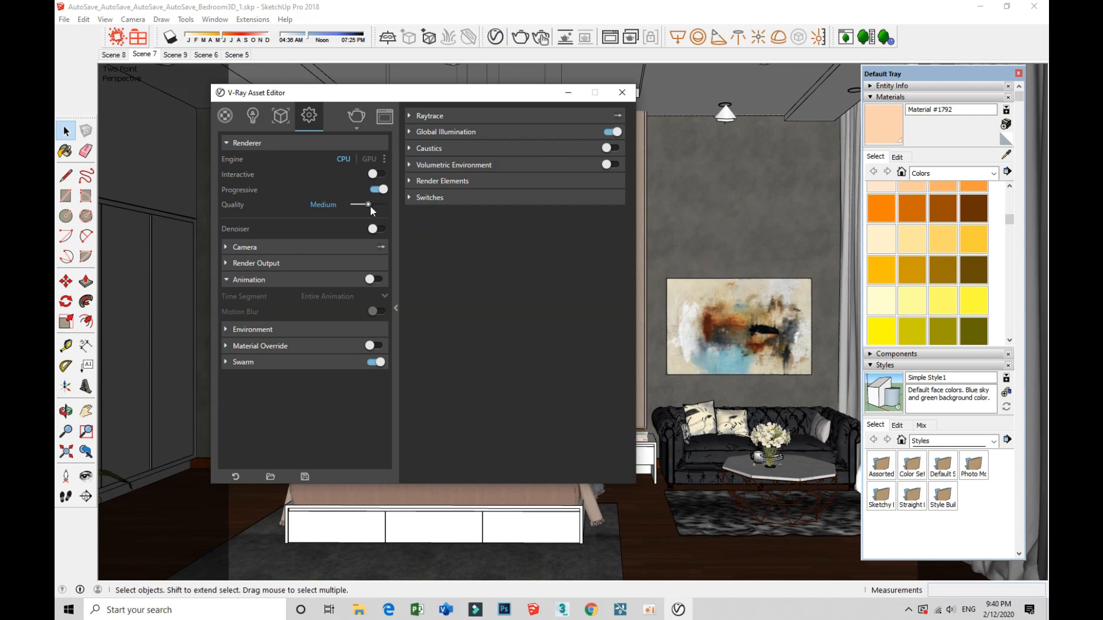
left_click(285, 143)
left_click(282, 159)
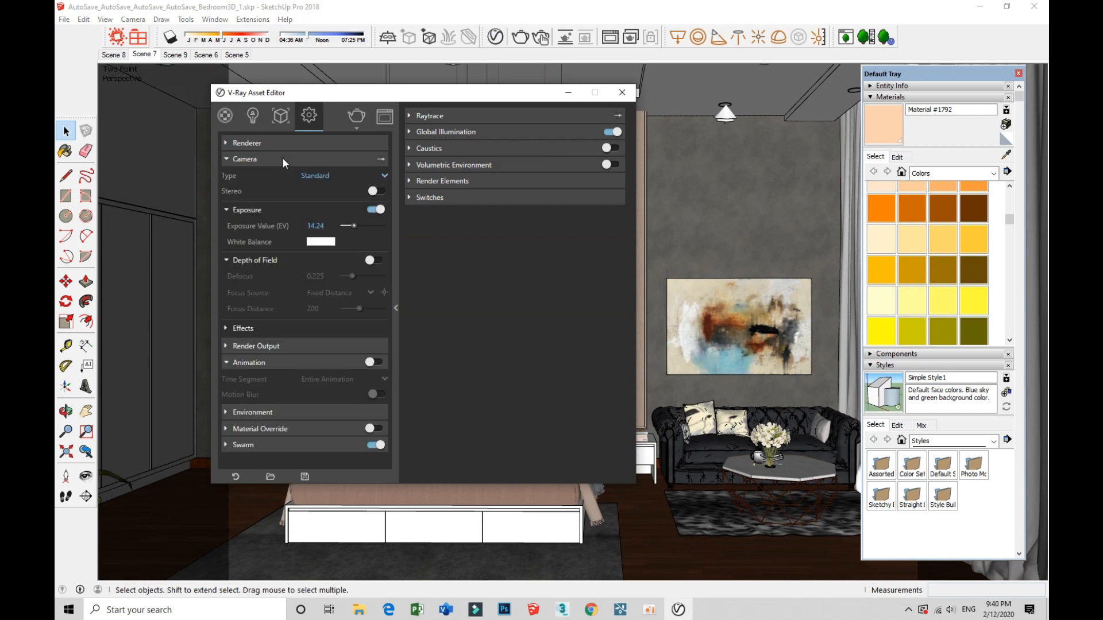
left_click(299, 226)
type("1")
left_click(274, 163)
- Review the render output dimensions, animation, environment and material override settings
left_click(272, 176)
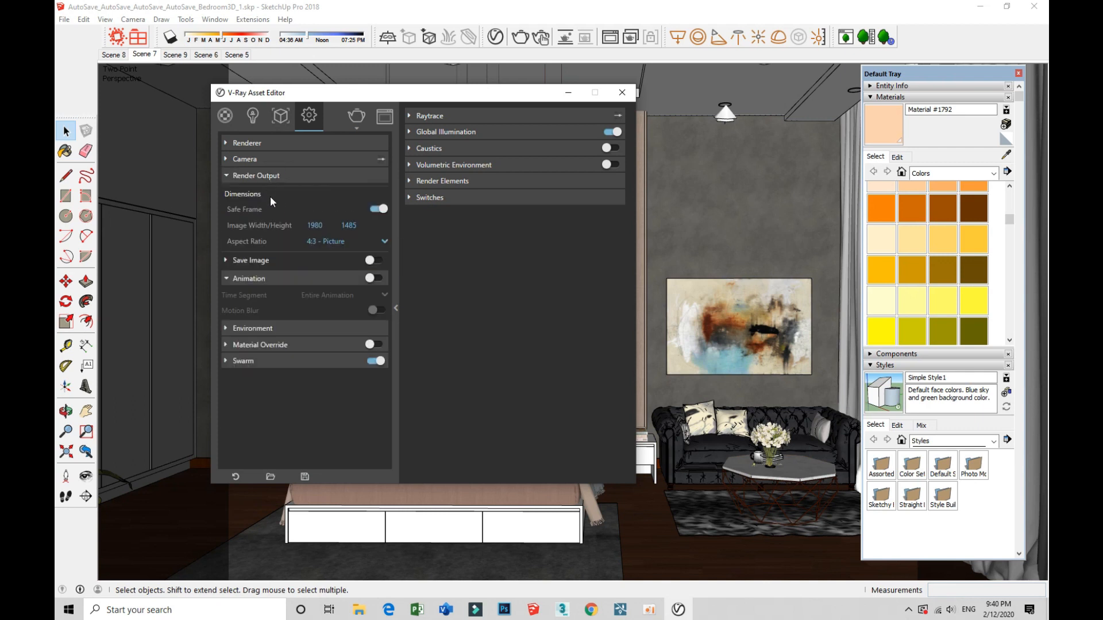
left_click(269, 176)
left_click(270, 191)
left_click(281, 208)
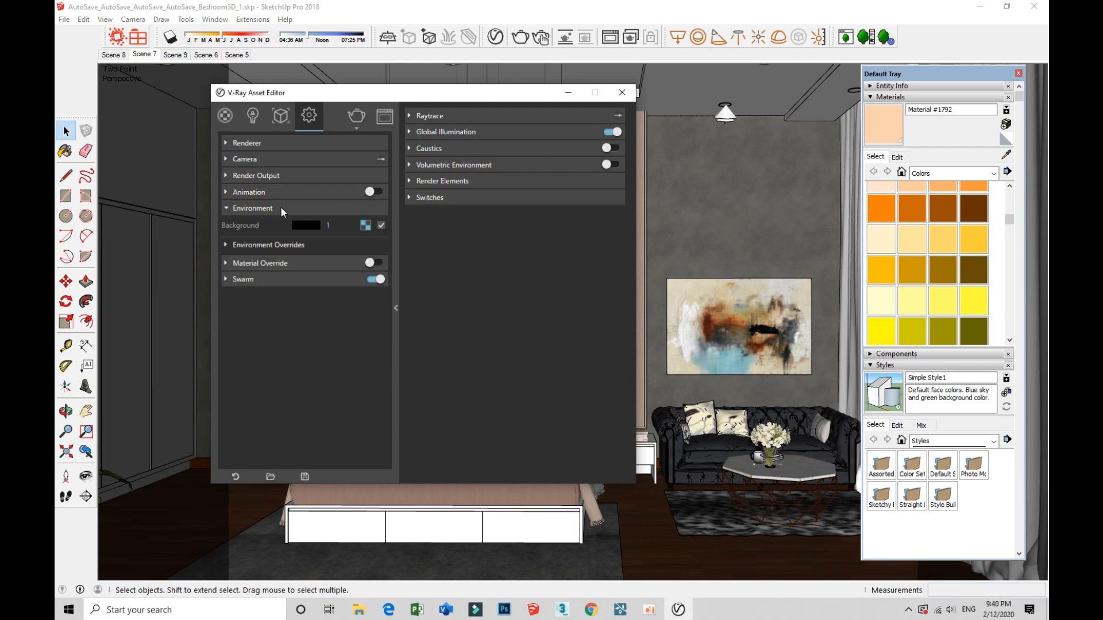
left_click(280, 206)
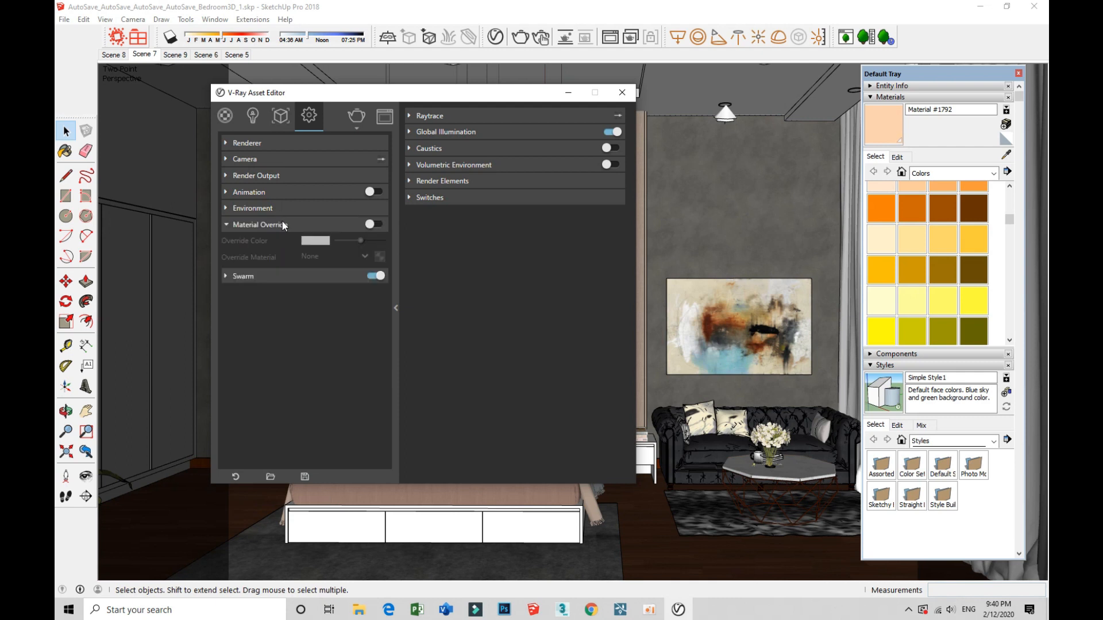
- Choose the antialiasing filter type in the Raytrace settings
left_click(612, 118)
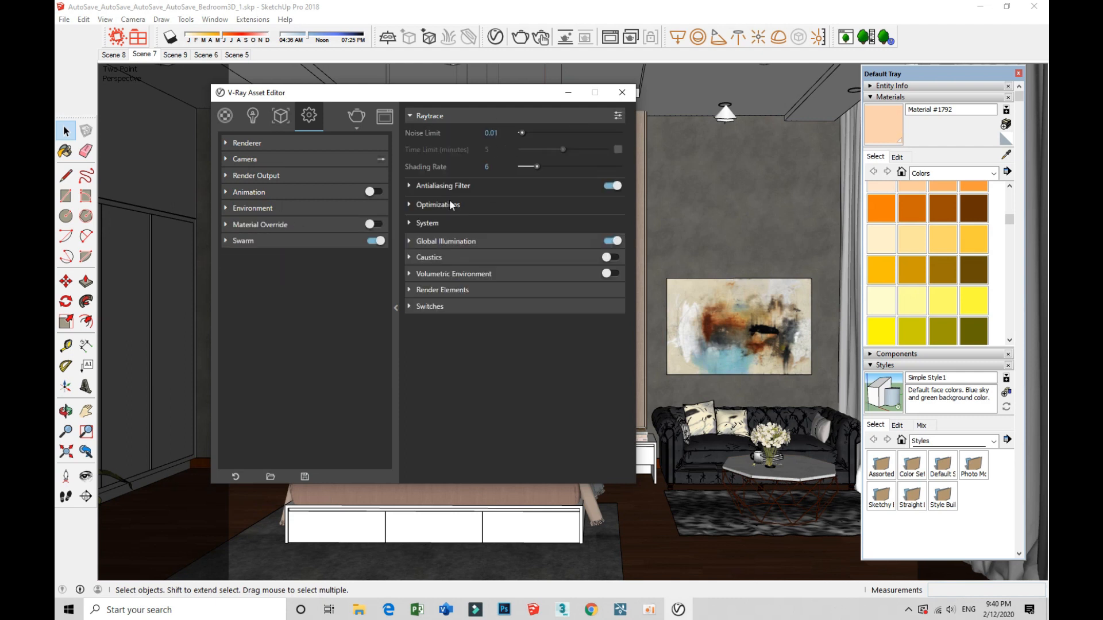
left_click(450, 185)
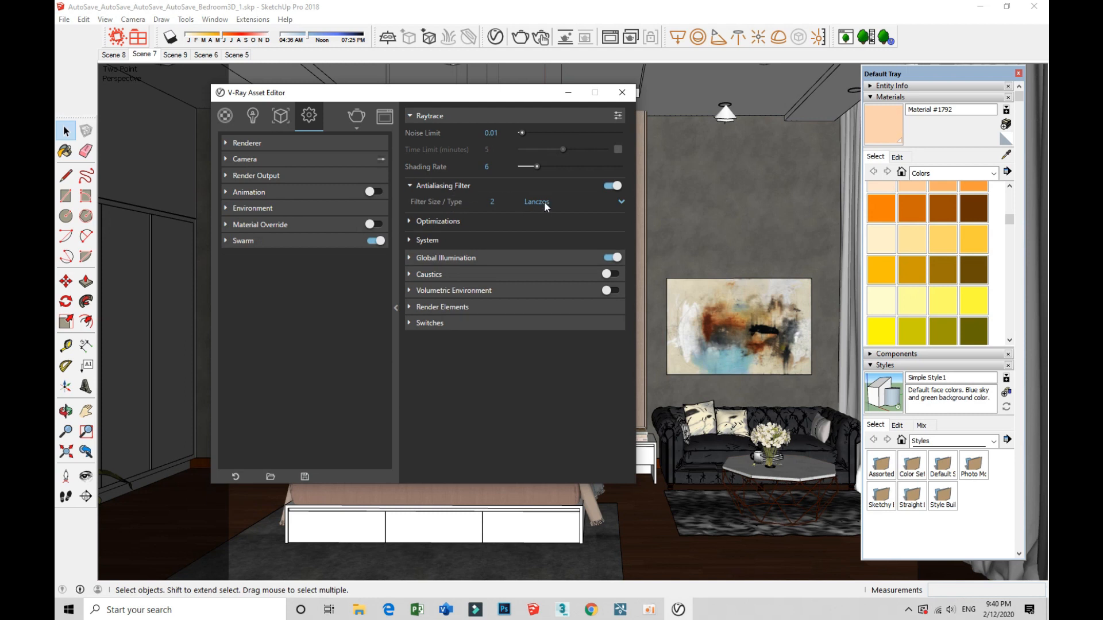
left_click(543, 201)
left_click(539, 246)
left_click(443, 187)
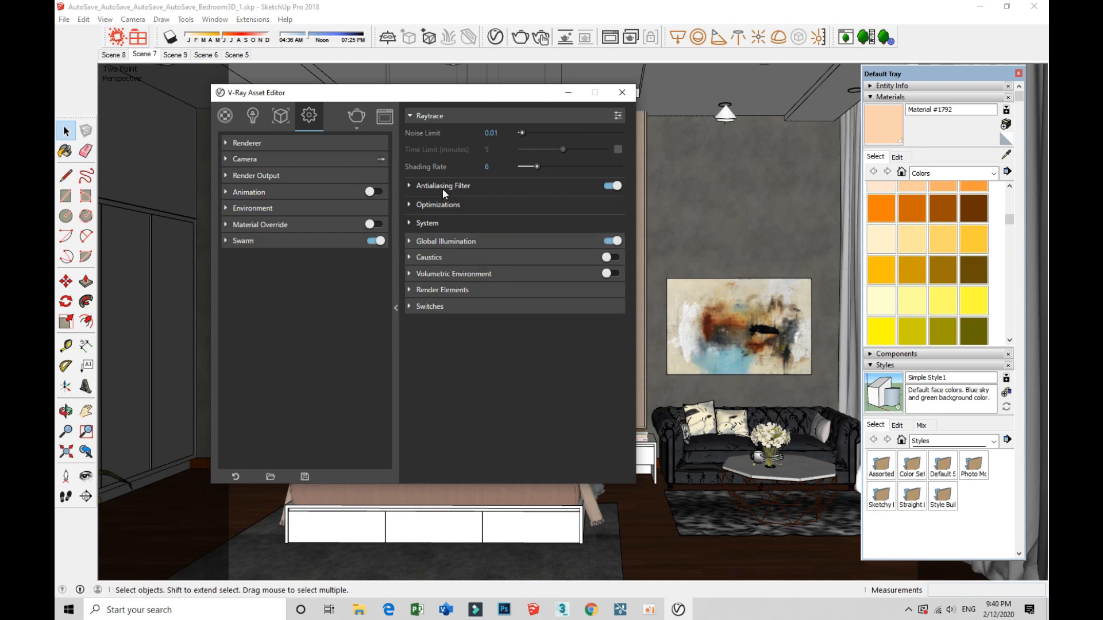
- Review the raytrace optimization and system settings
left_click(447, 204)
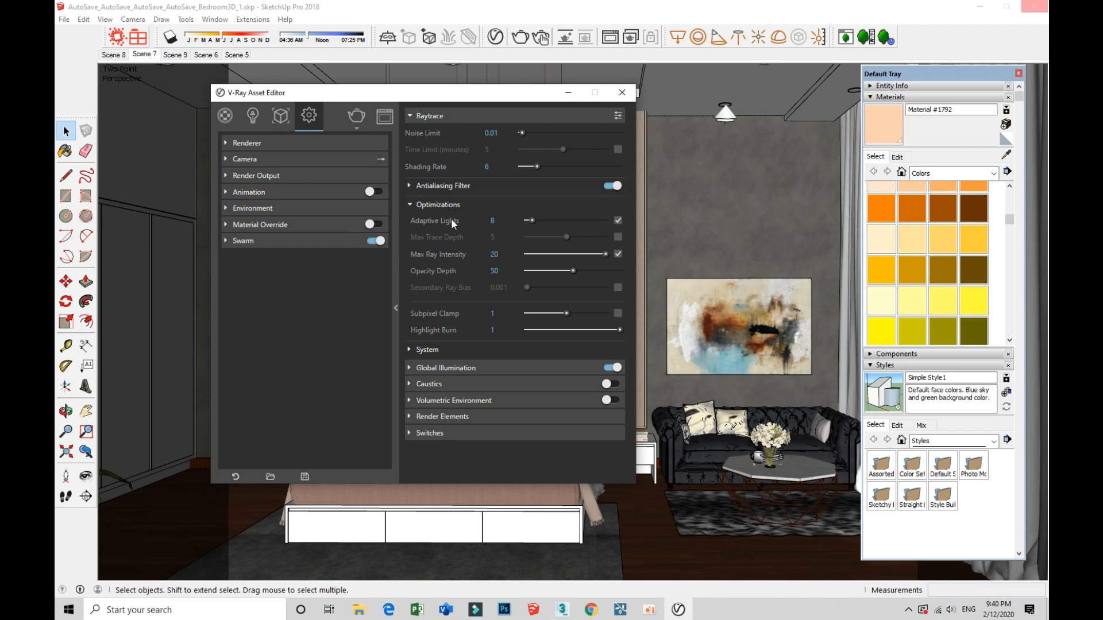
left_click(453, 206)
left_click(455, 223)
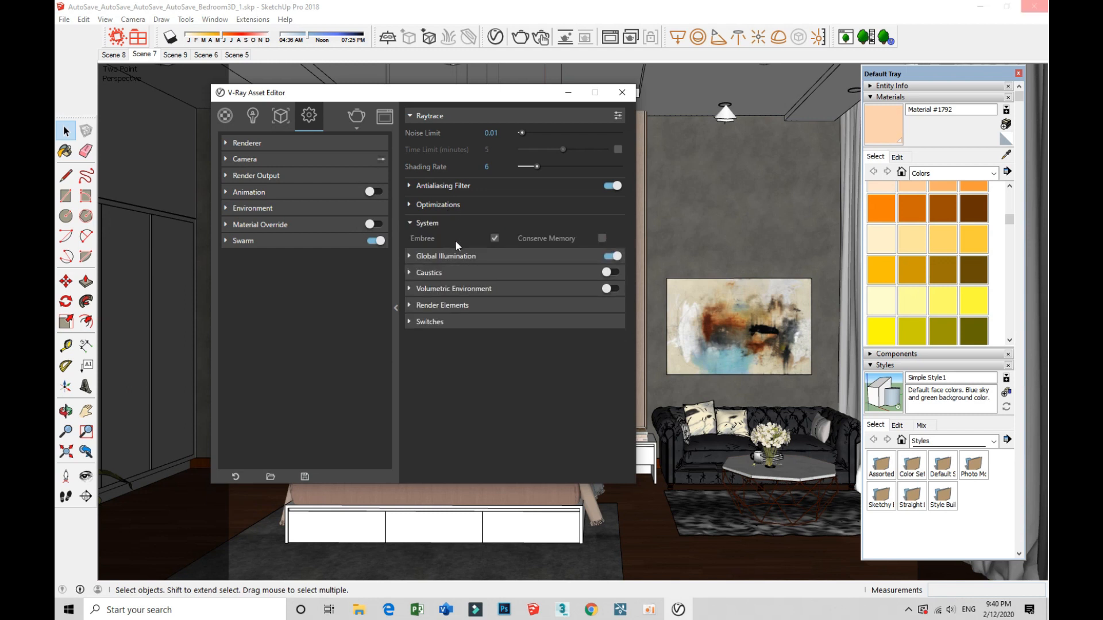
left_click(451, 223)
- Review the global illumination primary and secondary ray engines, plus the caustics and volumetric environment settings
left_click(454, 241)
left_click(511, 257)
left_click(514, 271)
left_click(515, 272)
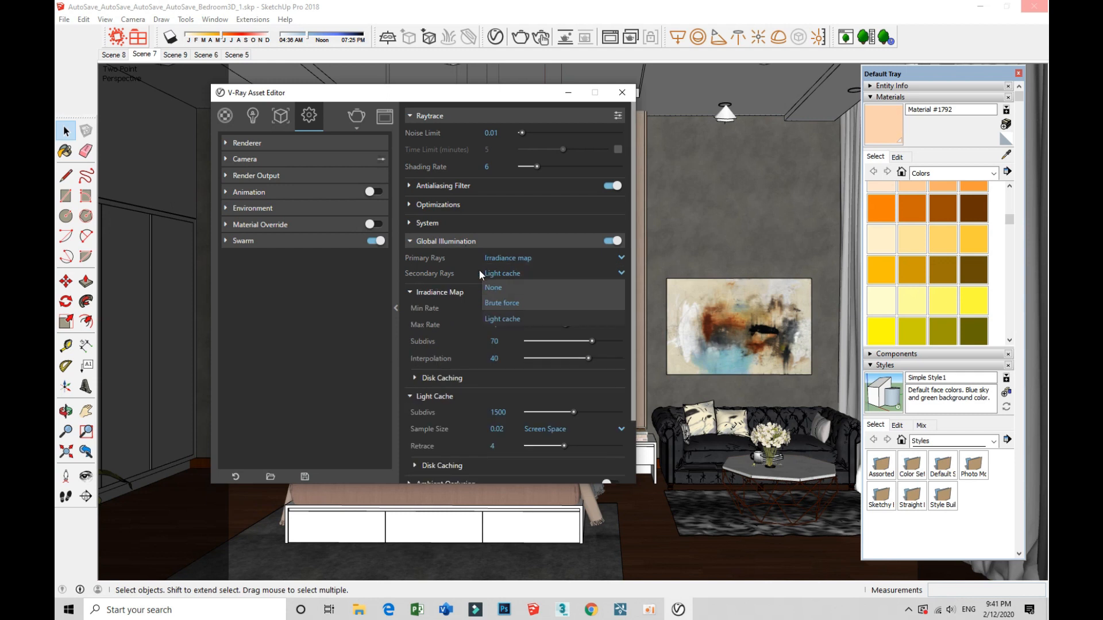
left_click(445, 242)
left_click(449, 257)
left_click(450, 256)
left_click(450, 274)
left_click(451, 274)
- Add a Denoiser render element and close the V-Ray Asset Editor
left_click(453, 292)
left_click(481, 310)
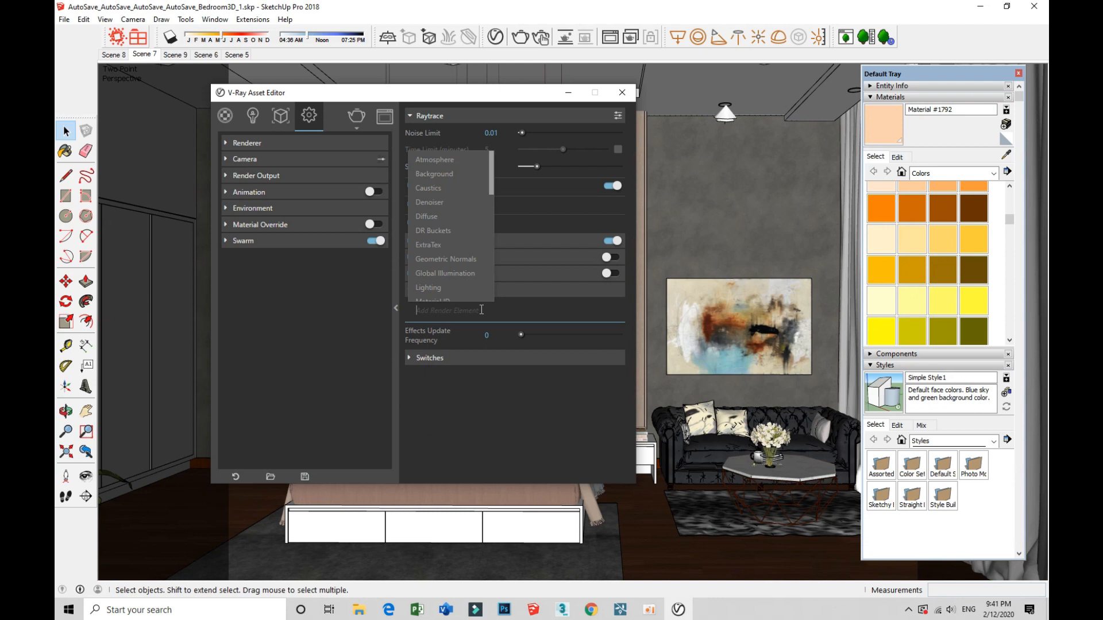
left_click(431, 203)
left_click(447, 289)
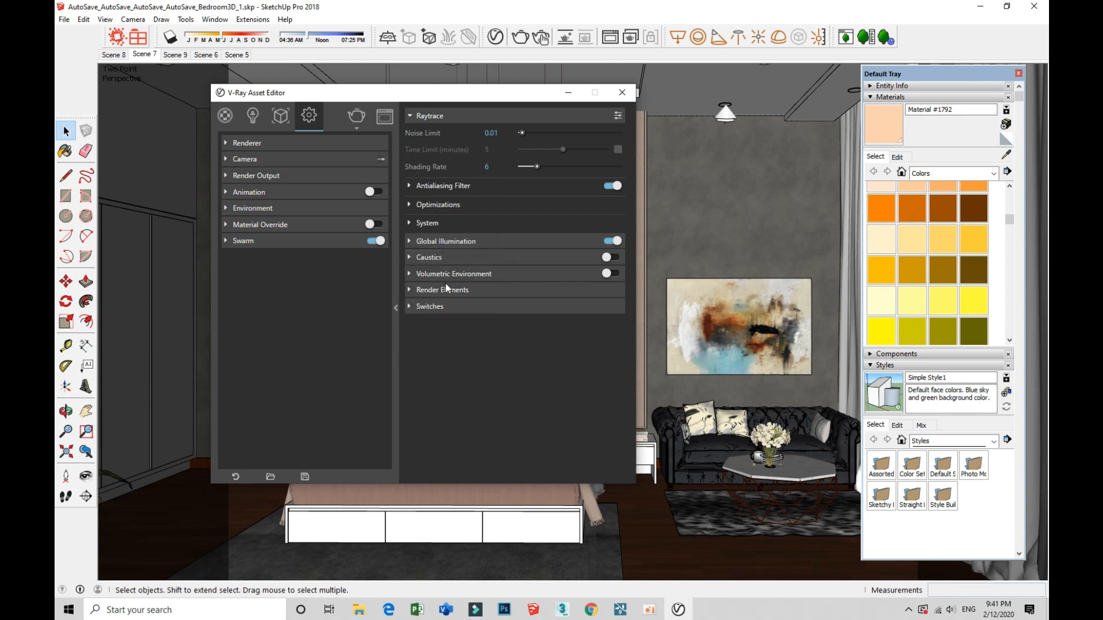
left_click(451, 117)
left_click(622, 92)
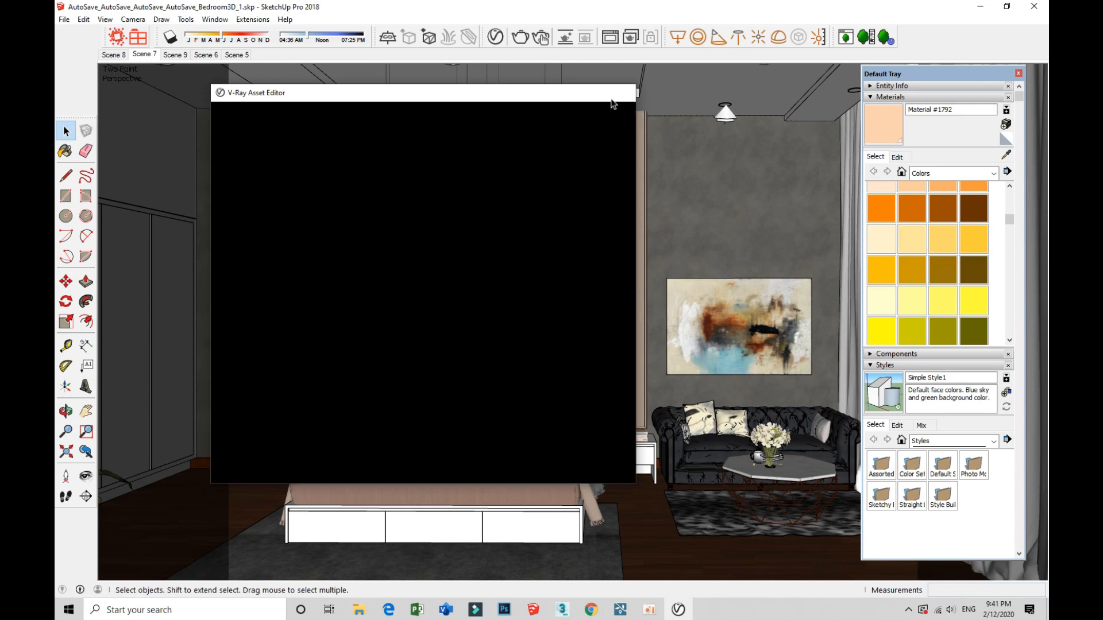
- Render the Scene 7 view with the updated settings and make the frame buffer window slightly narrower
left_click(520, 38)
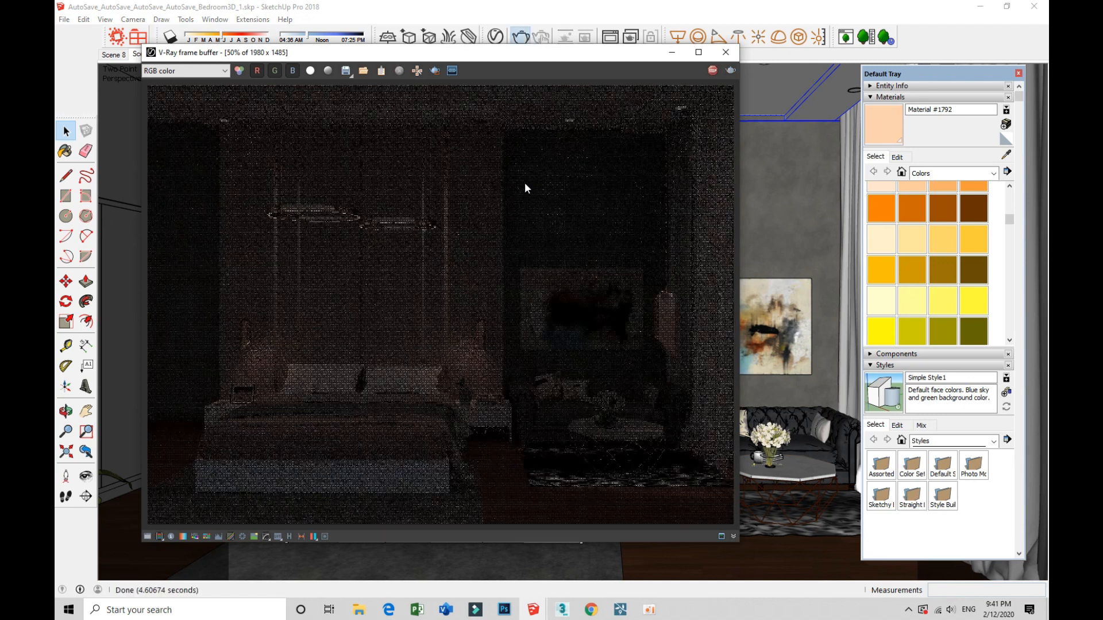
scroll(525, 183, "down", 1)
scroll(525, 184, "up", 1)
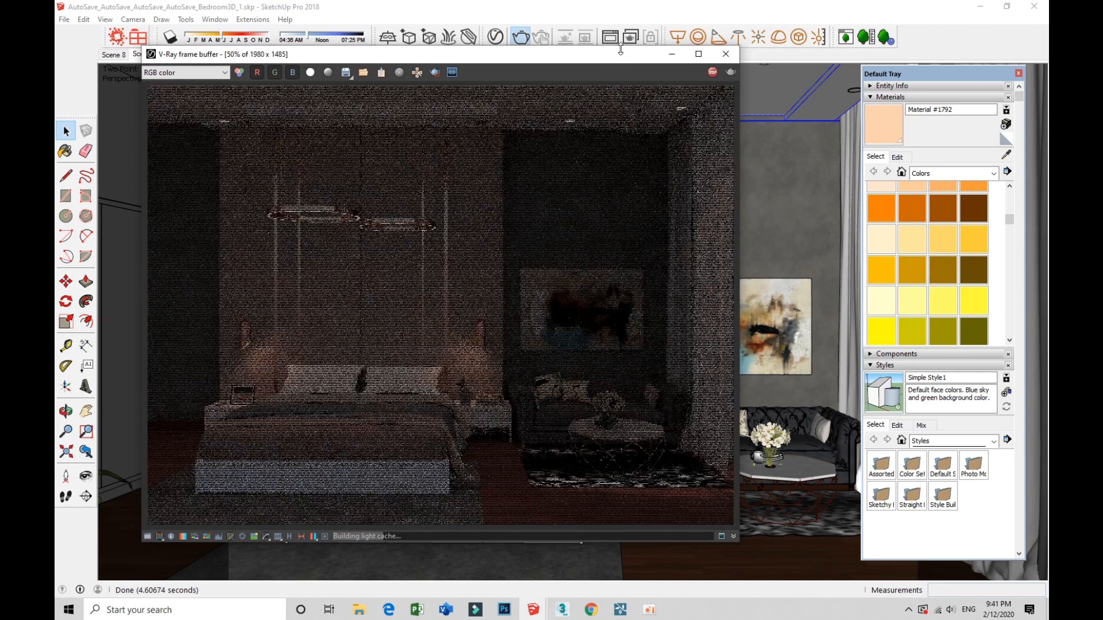
left_click_drag(619, 46, 597, 44)
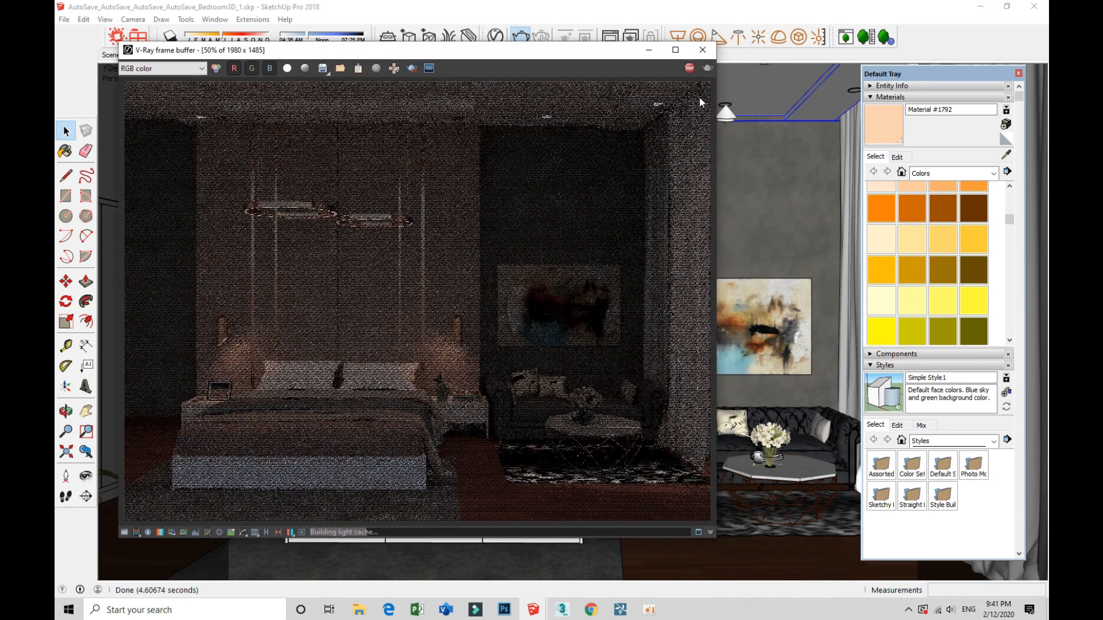
left_click_drag(717, 103, 708, 106)
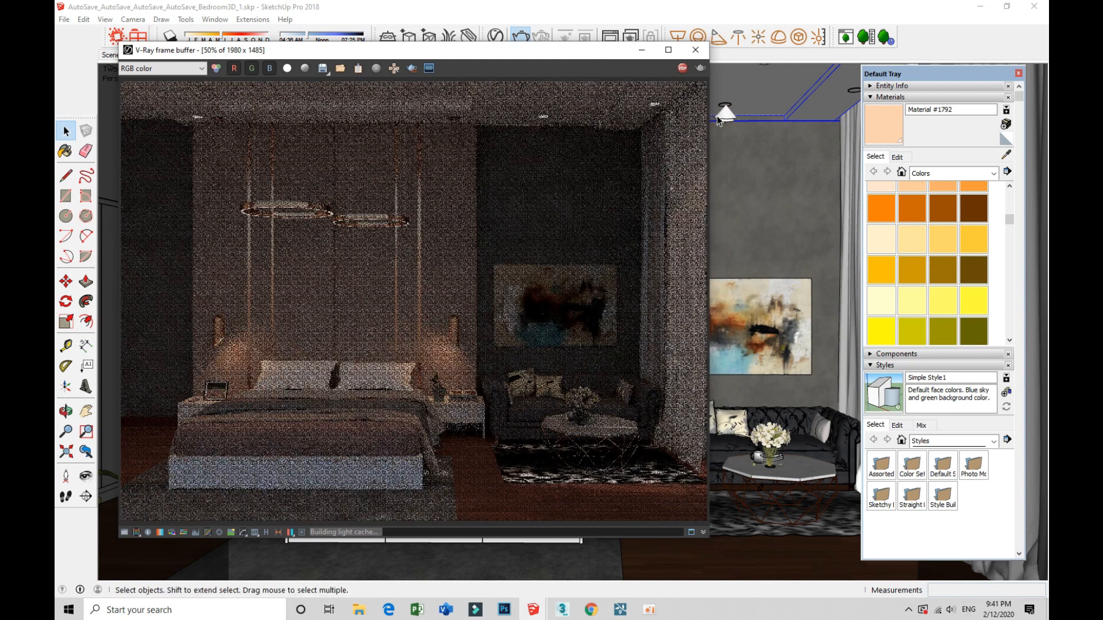
left_click(815, 533)
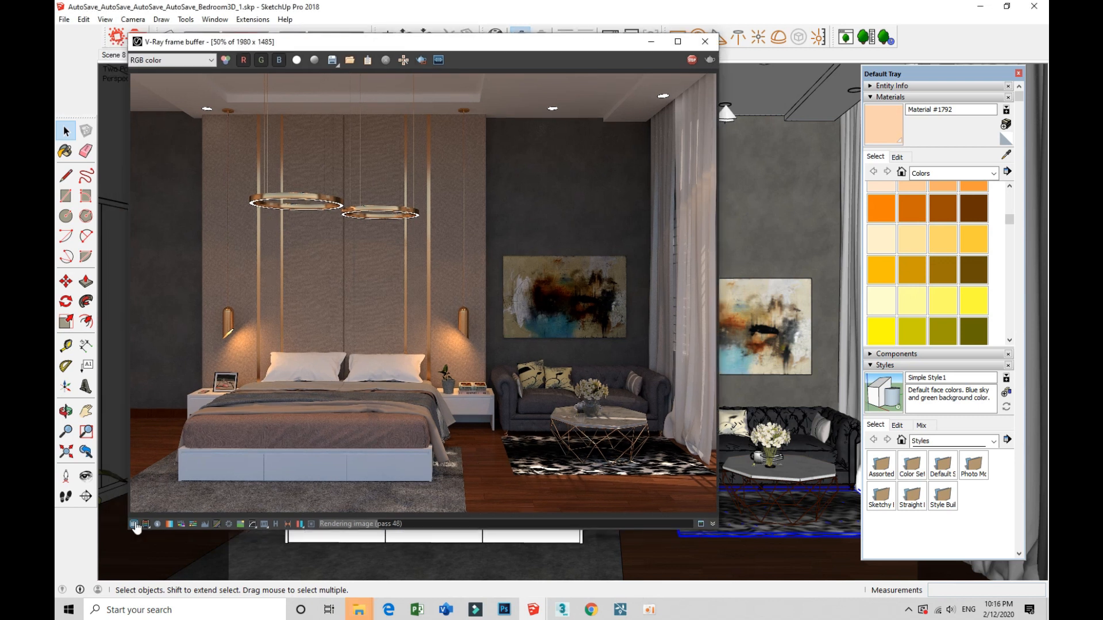
- Show the frame buffer's color corrections, examine the ring pendants at 100% zoom and enable Exposure
left_click(134, 524)
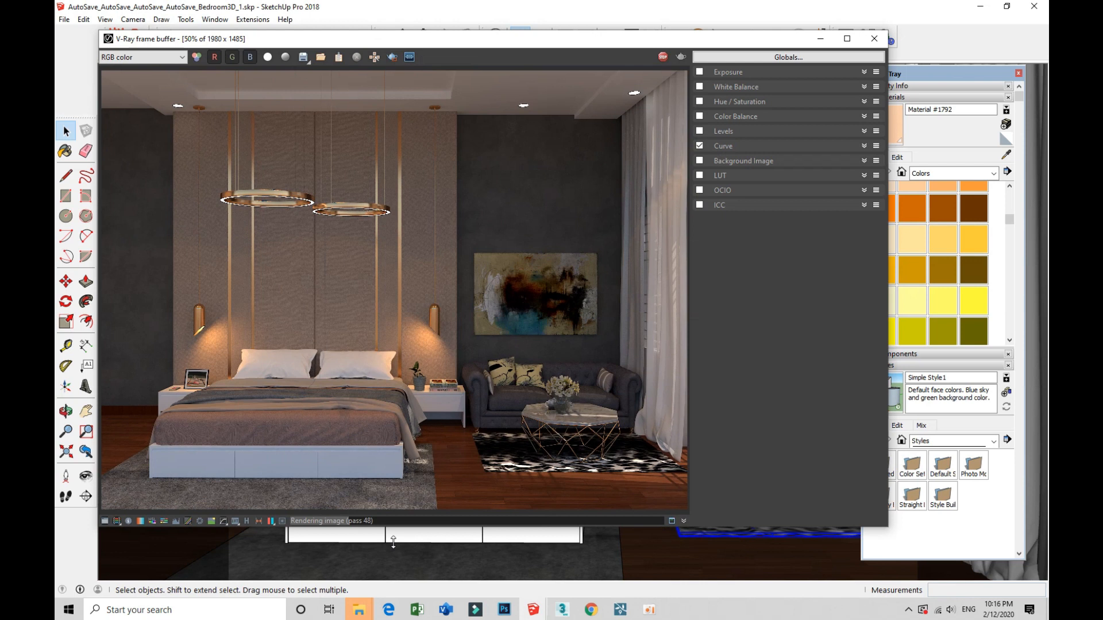
scroll(317, 308, "up", 1)
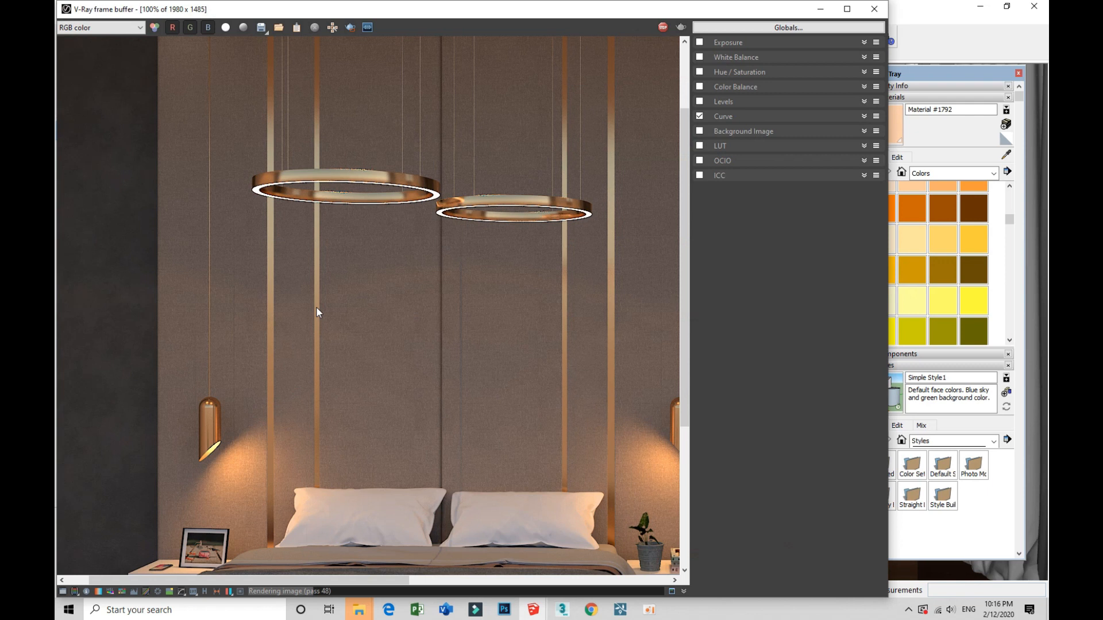
scroll(316, 307, "down", 1)
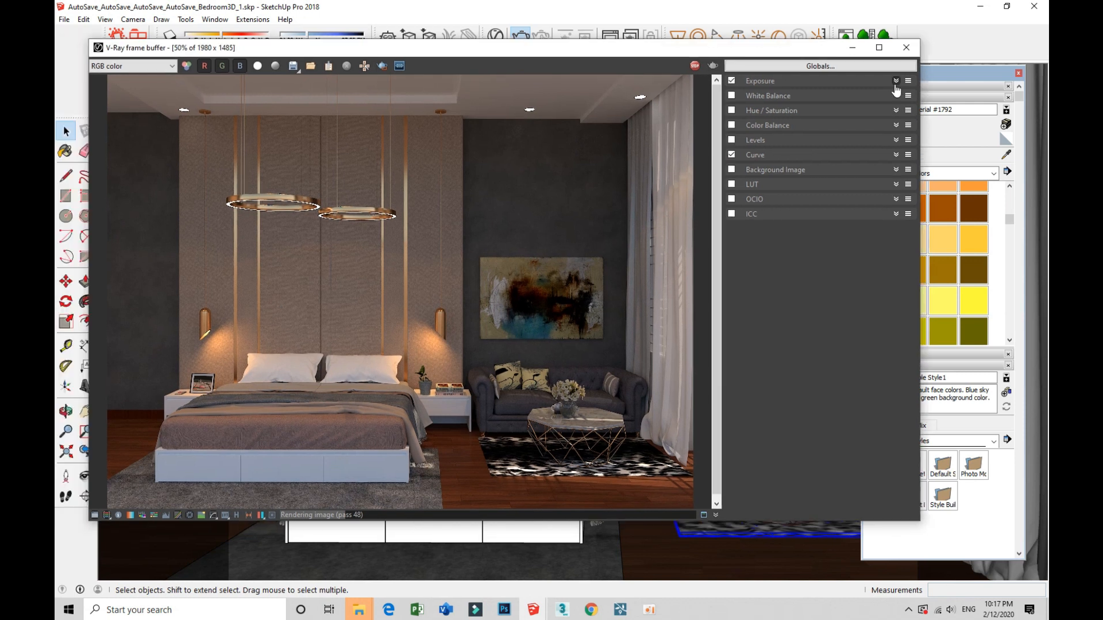
- Set the frame buffer's Exposure correction to 0.82 and adjust its Contrast slightly
left_click(895, 82)
left_click_drag(811, 111, 824, 106)
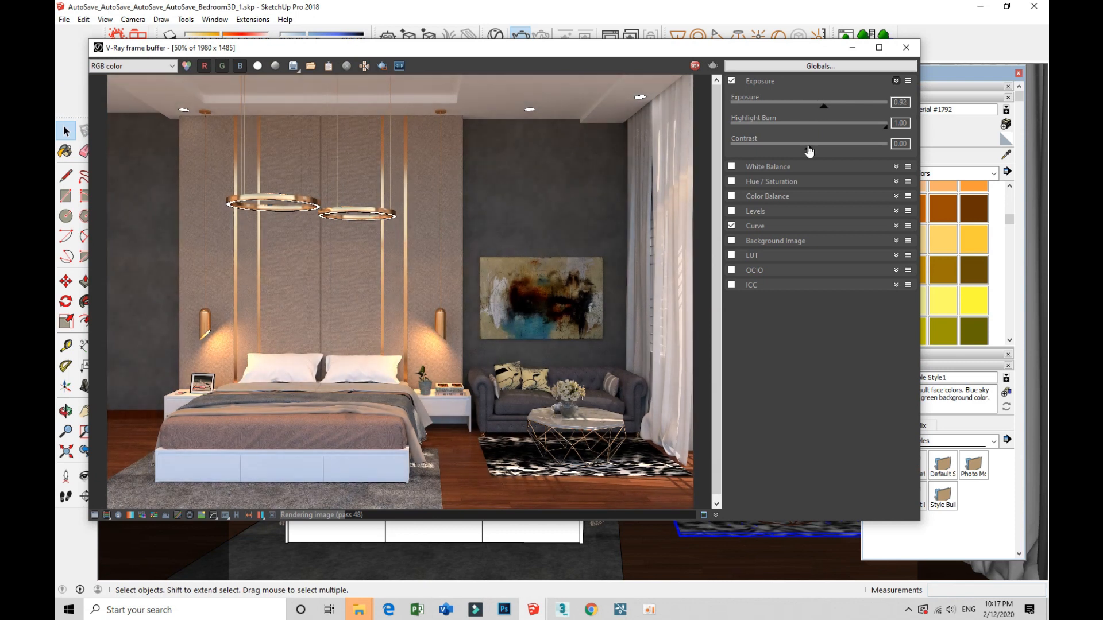
left_click_drag(809, 151, 811, 149)
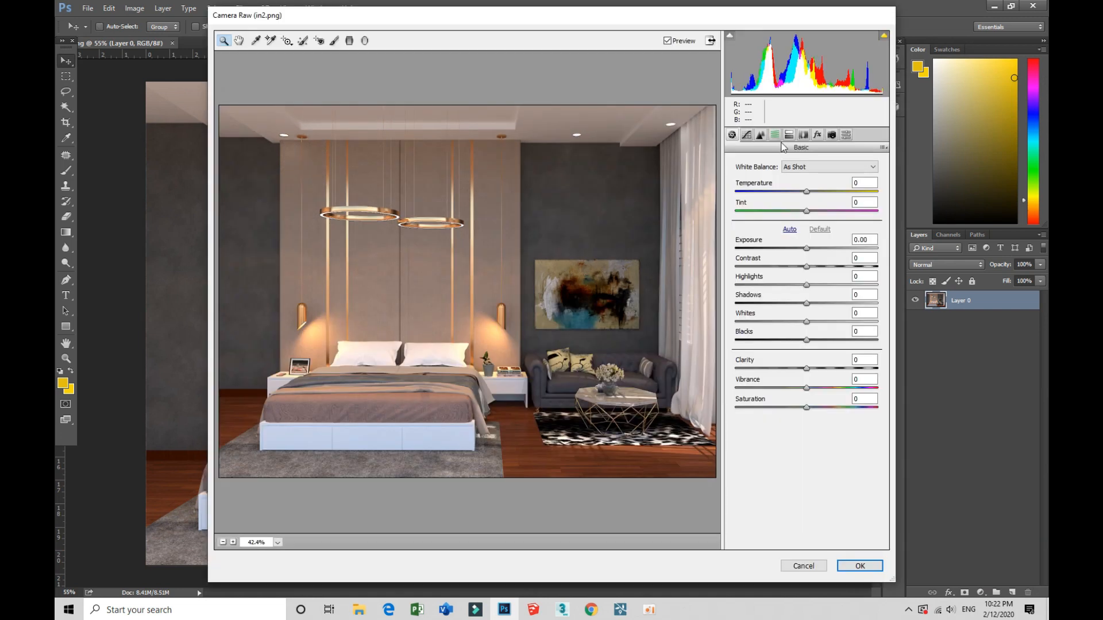
- In Photoshop's Camera Raw, set Exposure +0.20, Contrast +5, Highlights +10, Shadows -12, Whites +29, Blacks -15 and Clarity +5 for the saved render
left_click(807, 192)
left_click(807, 248)
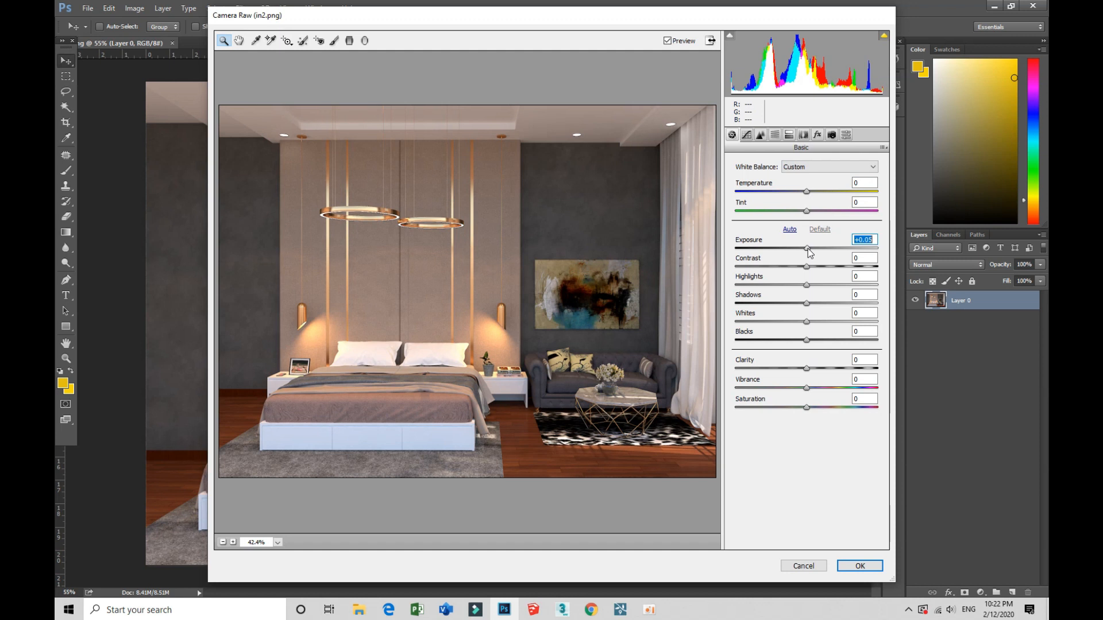
left_click_drag(807, 248, 810, 247)
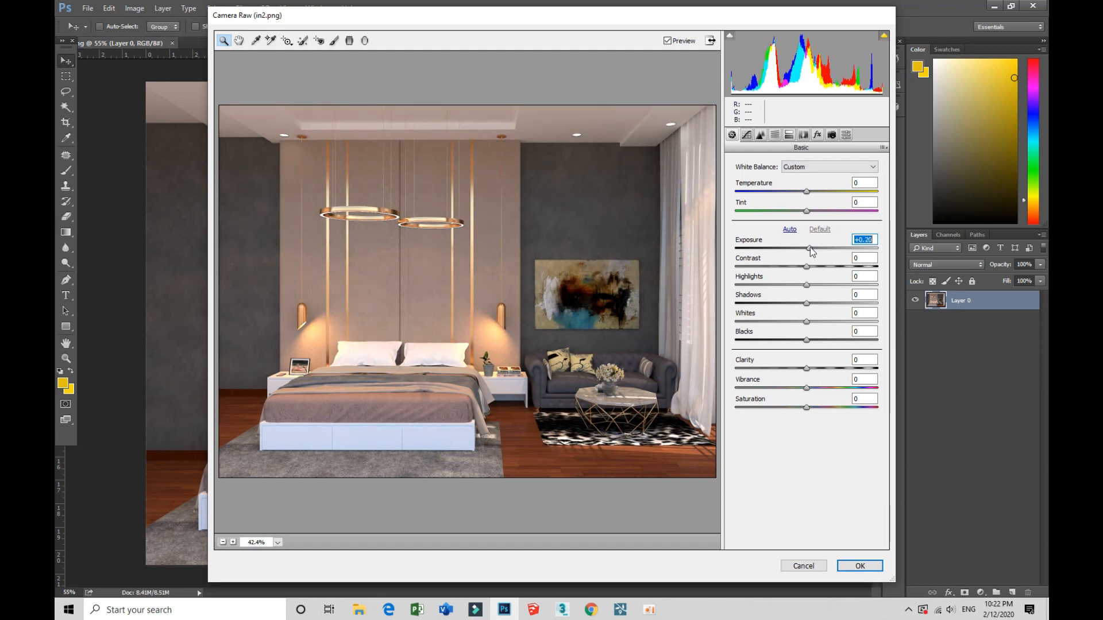
left_click(810, 267)
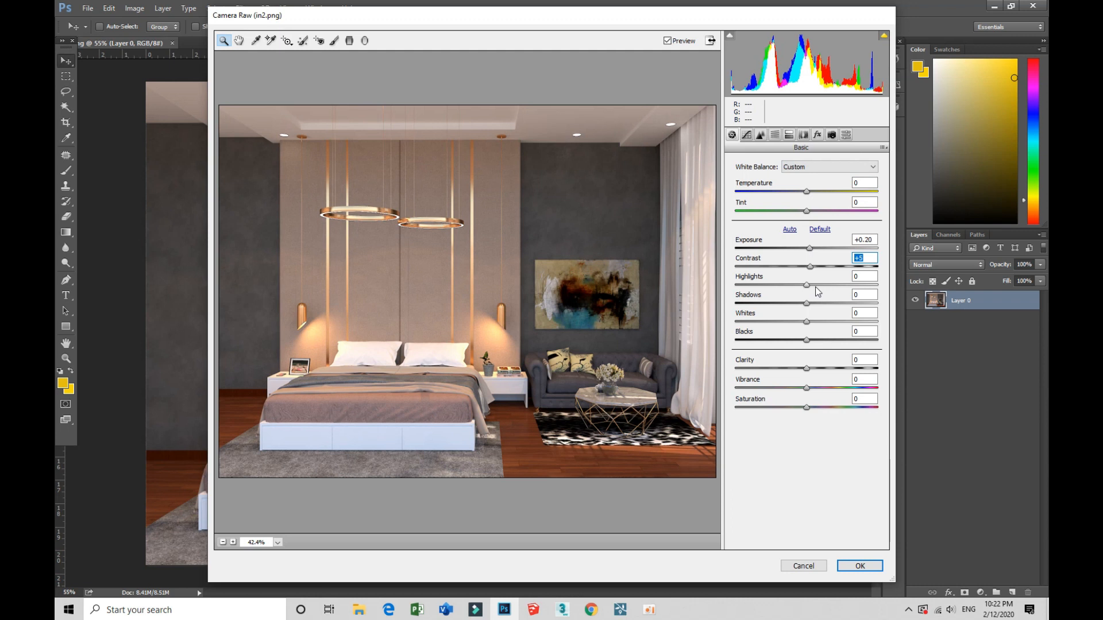
left_click_drag(811, 284, 822, 285)
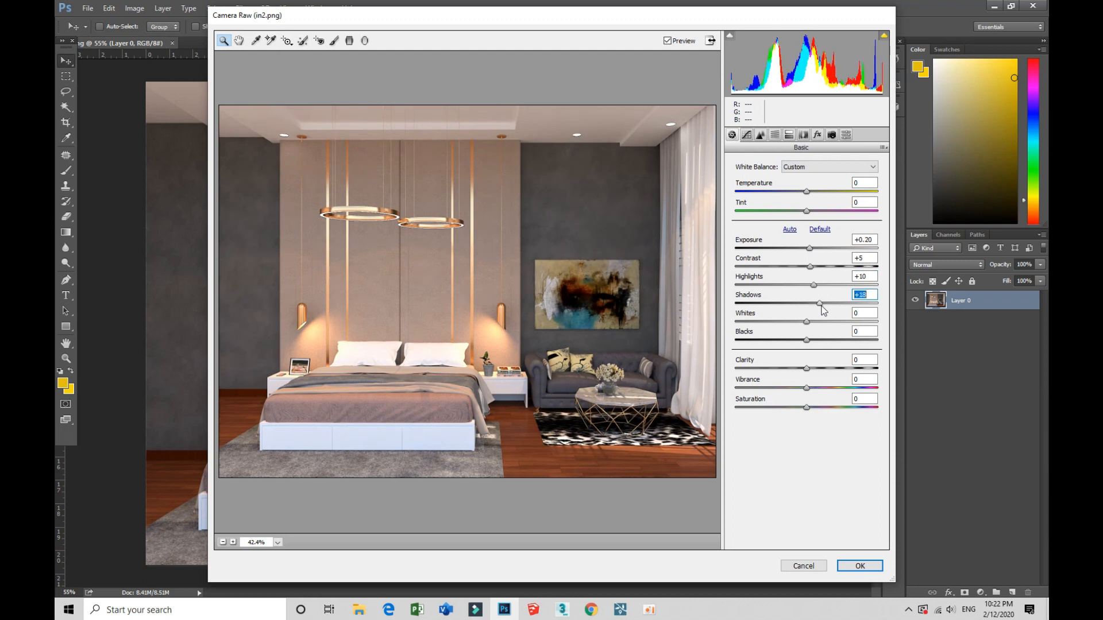
left_click_drag(822, 307, 799, 308)
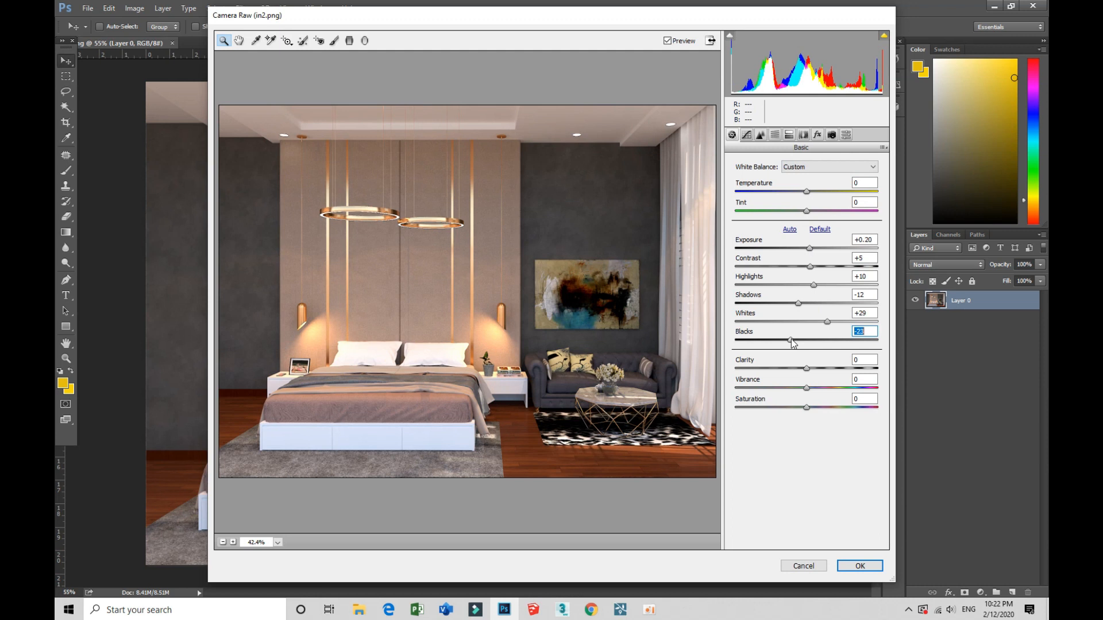
left_click_drag(791, 340, 811, 372)
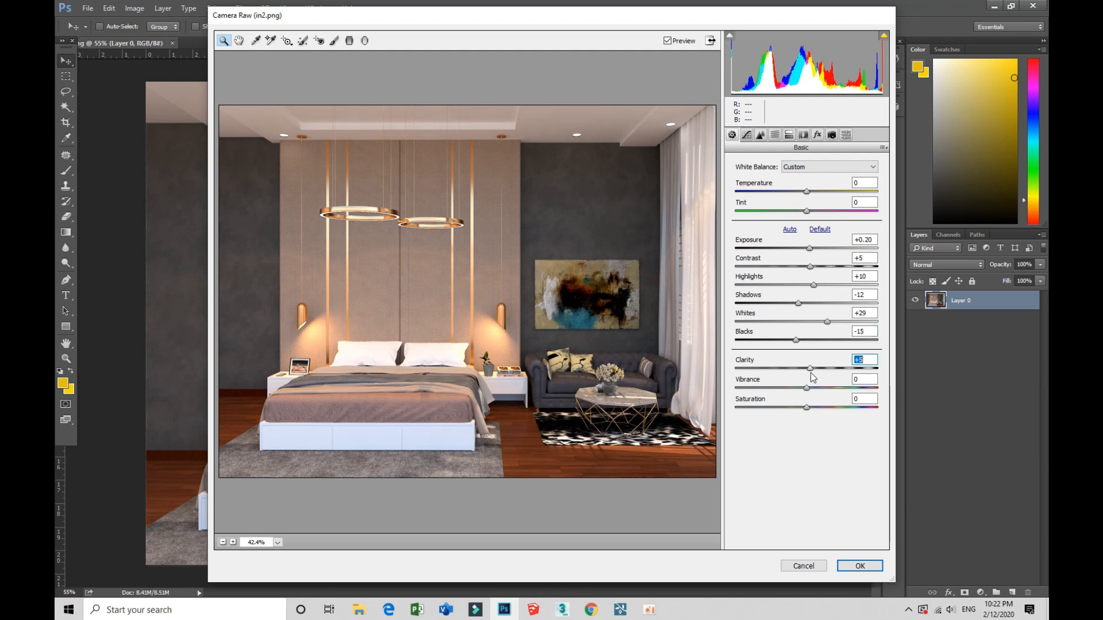
- Raise the Camera Raw Exposure to +0.40, fine-tune the Contrast and apply the adjustments to the render
left_click(817, 249)
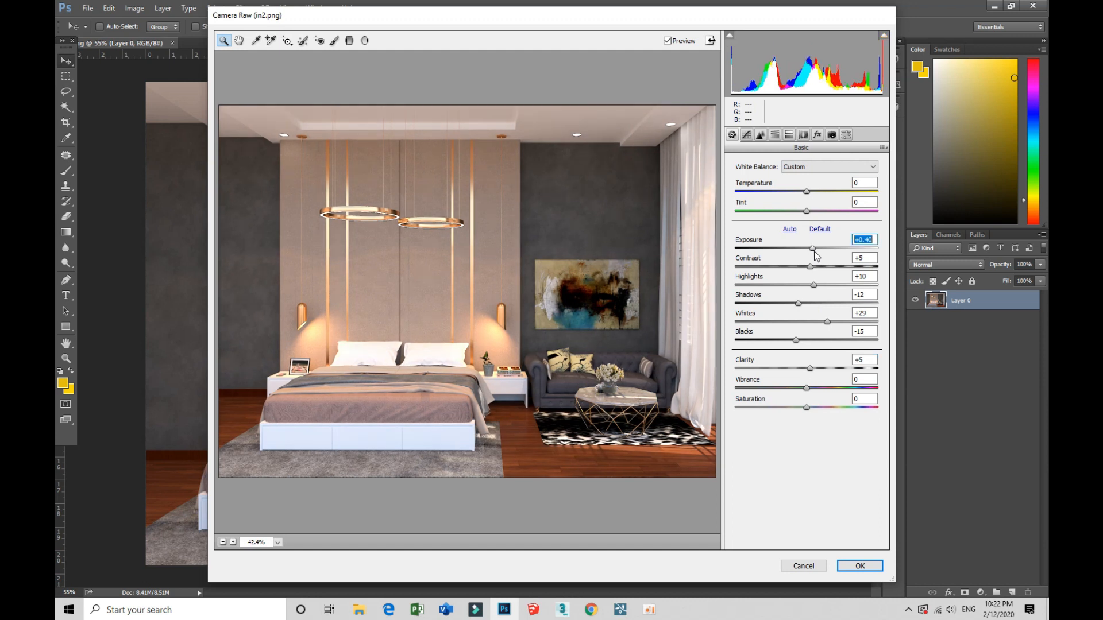
left_click(815, 266)
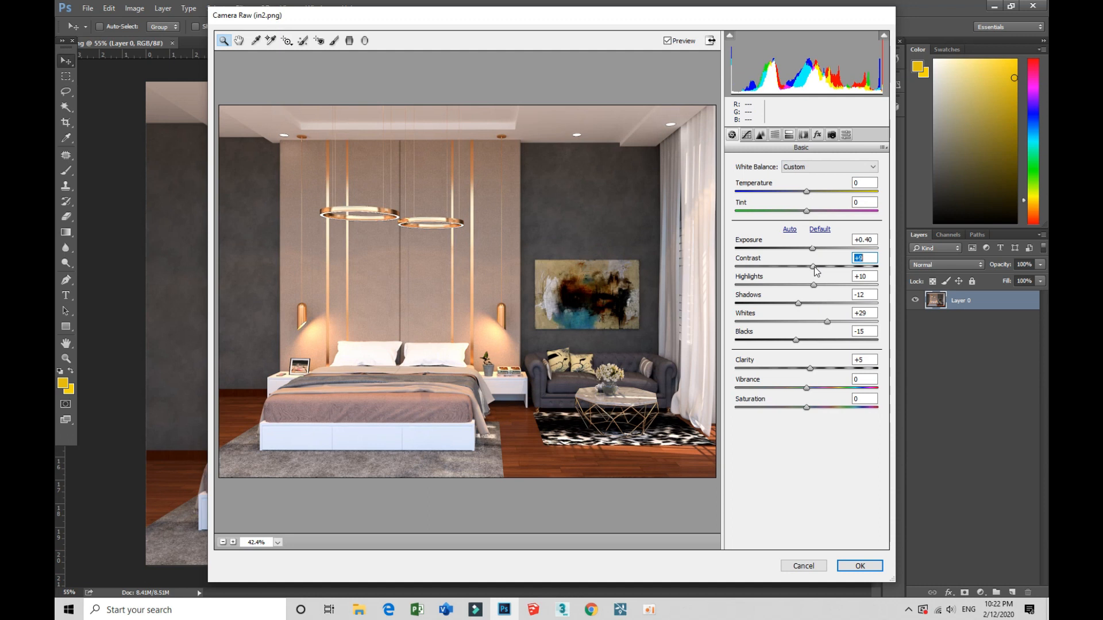
key("Down")
key("Down")
key("Down")
left_click(857, 566)
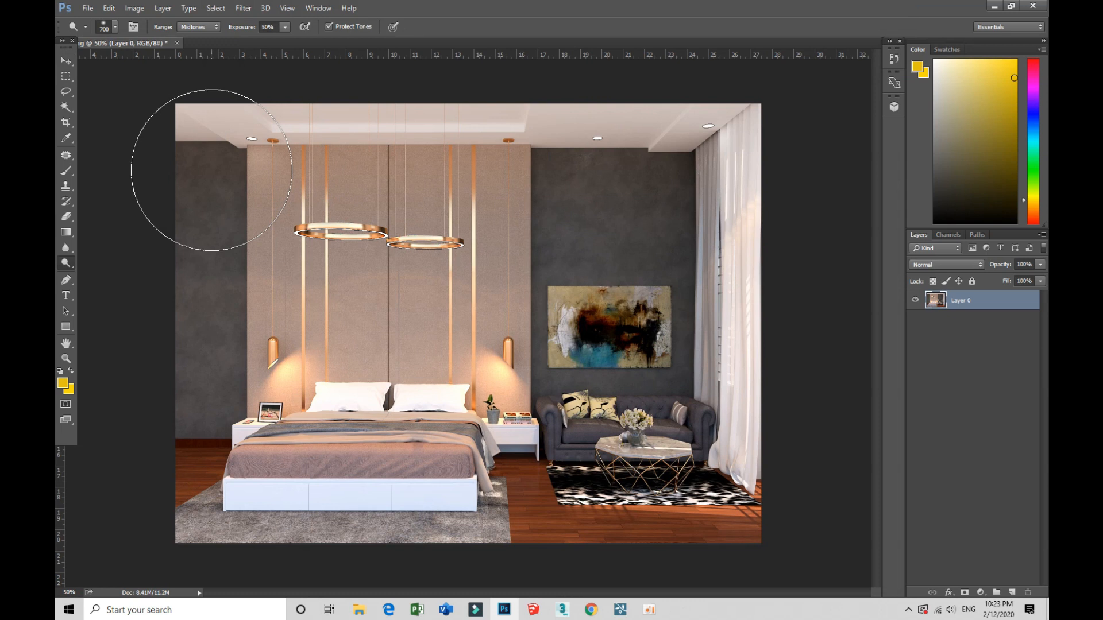
- Switch to the Move tool and apply an Exposure adjustment to Layer 0 with Exposure -0.10 and fine-tuned Offset and Gamma Correction
left_click(66, 60)
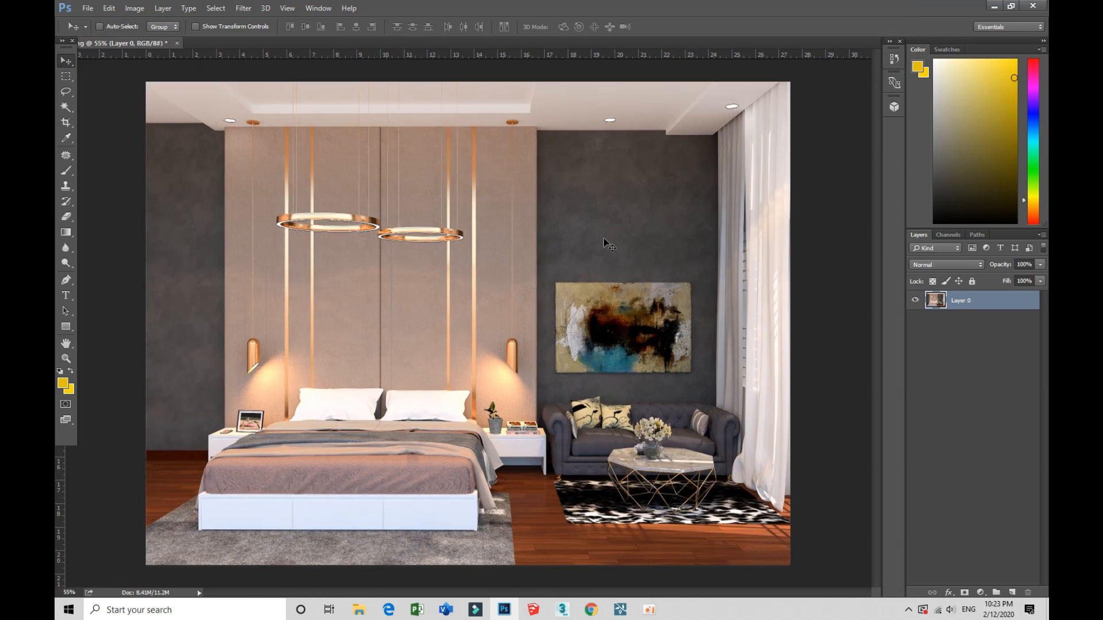
scroll(520, 224, "up", 1, "alt")
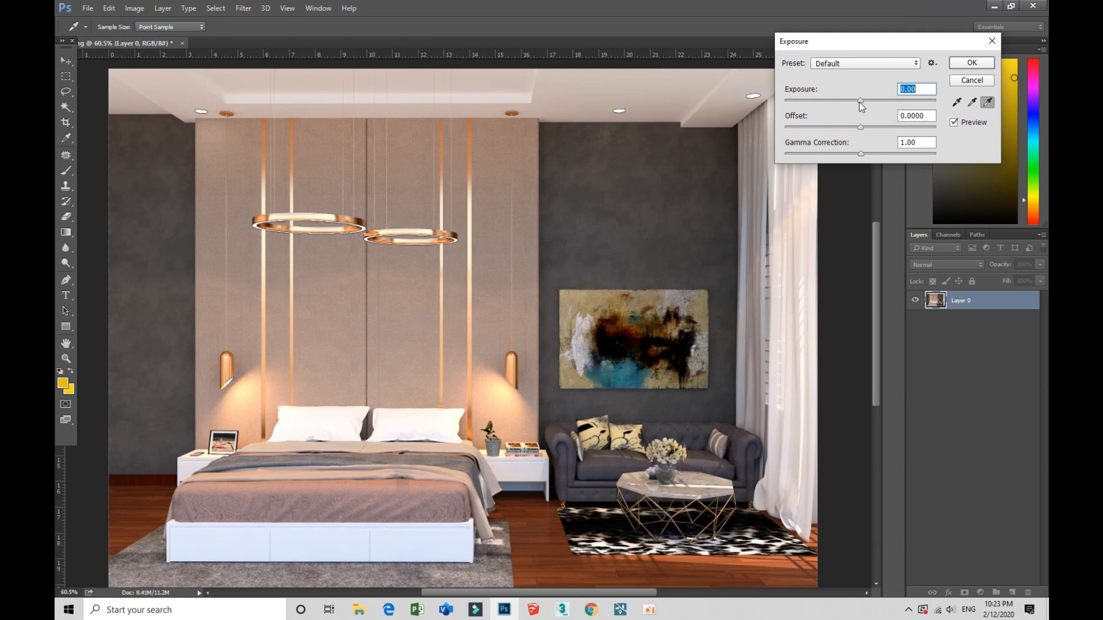
left_click_drag(859, 102, 858, 102)
left_click_drag(861, 127, 861, 127)
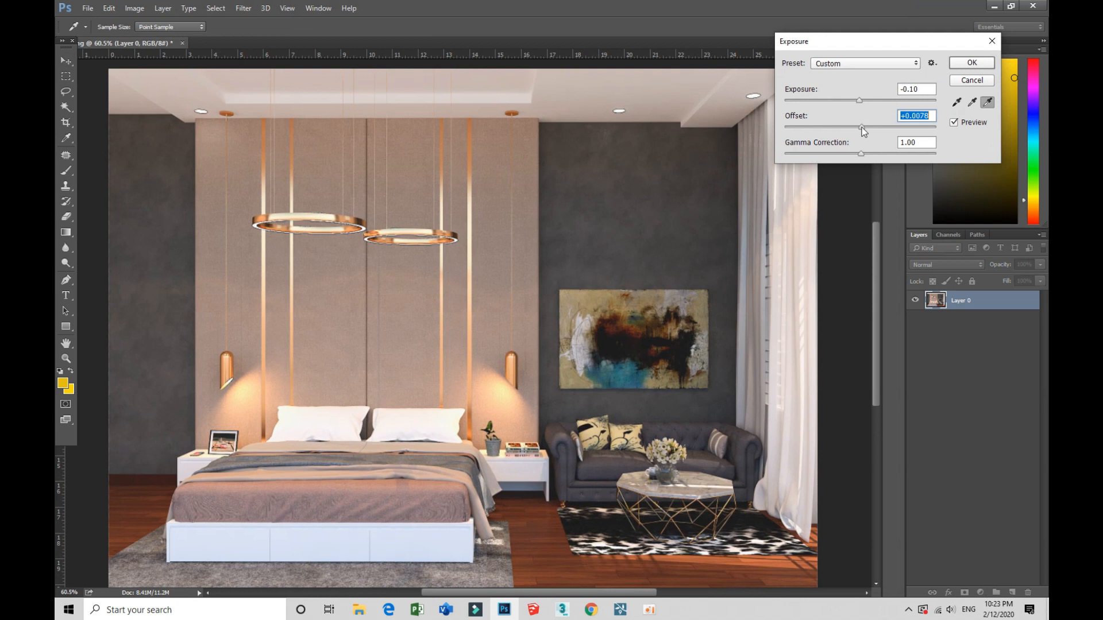
left_click_drag(861, 127, 860, 127)
left_click_drag(861, 153, 870, 153)
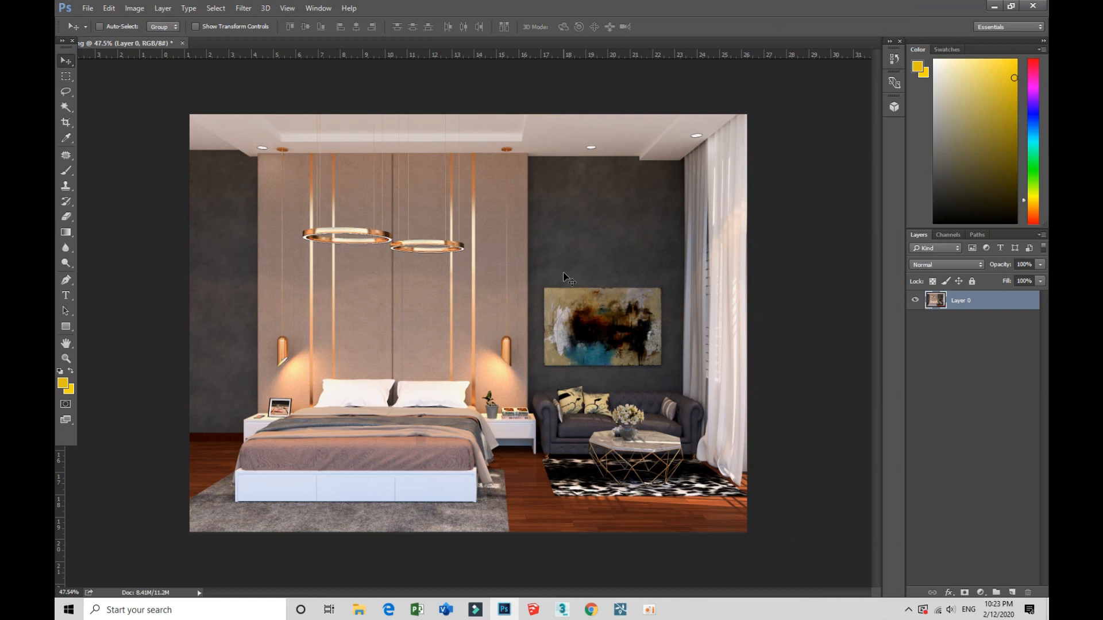
scroll(563, 271, "up", 1, "alt")
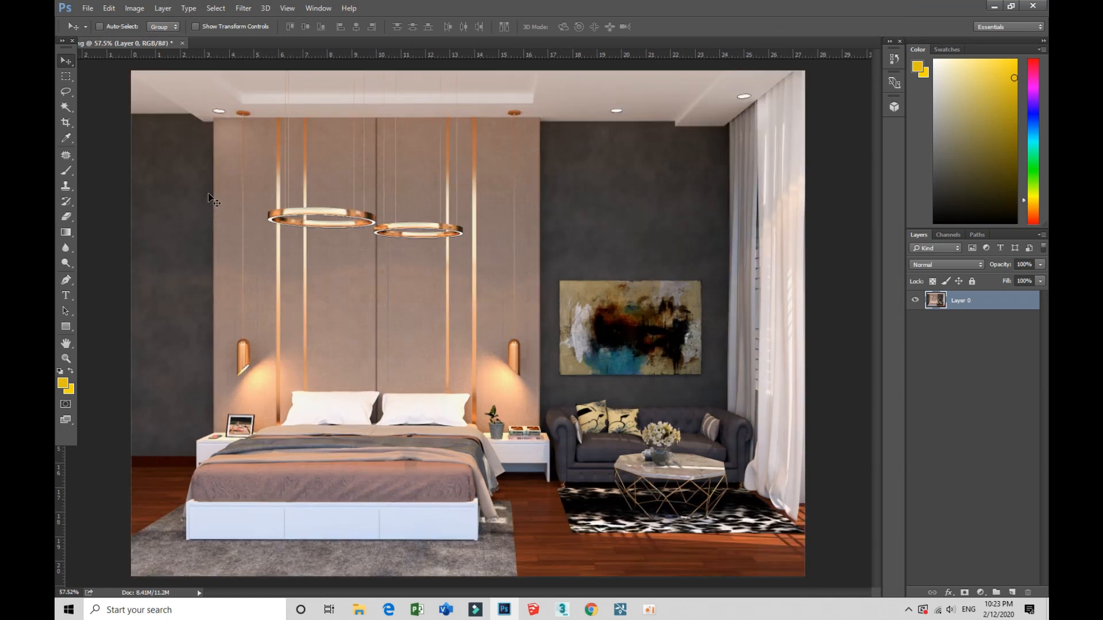